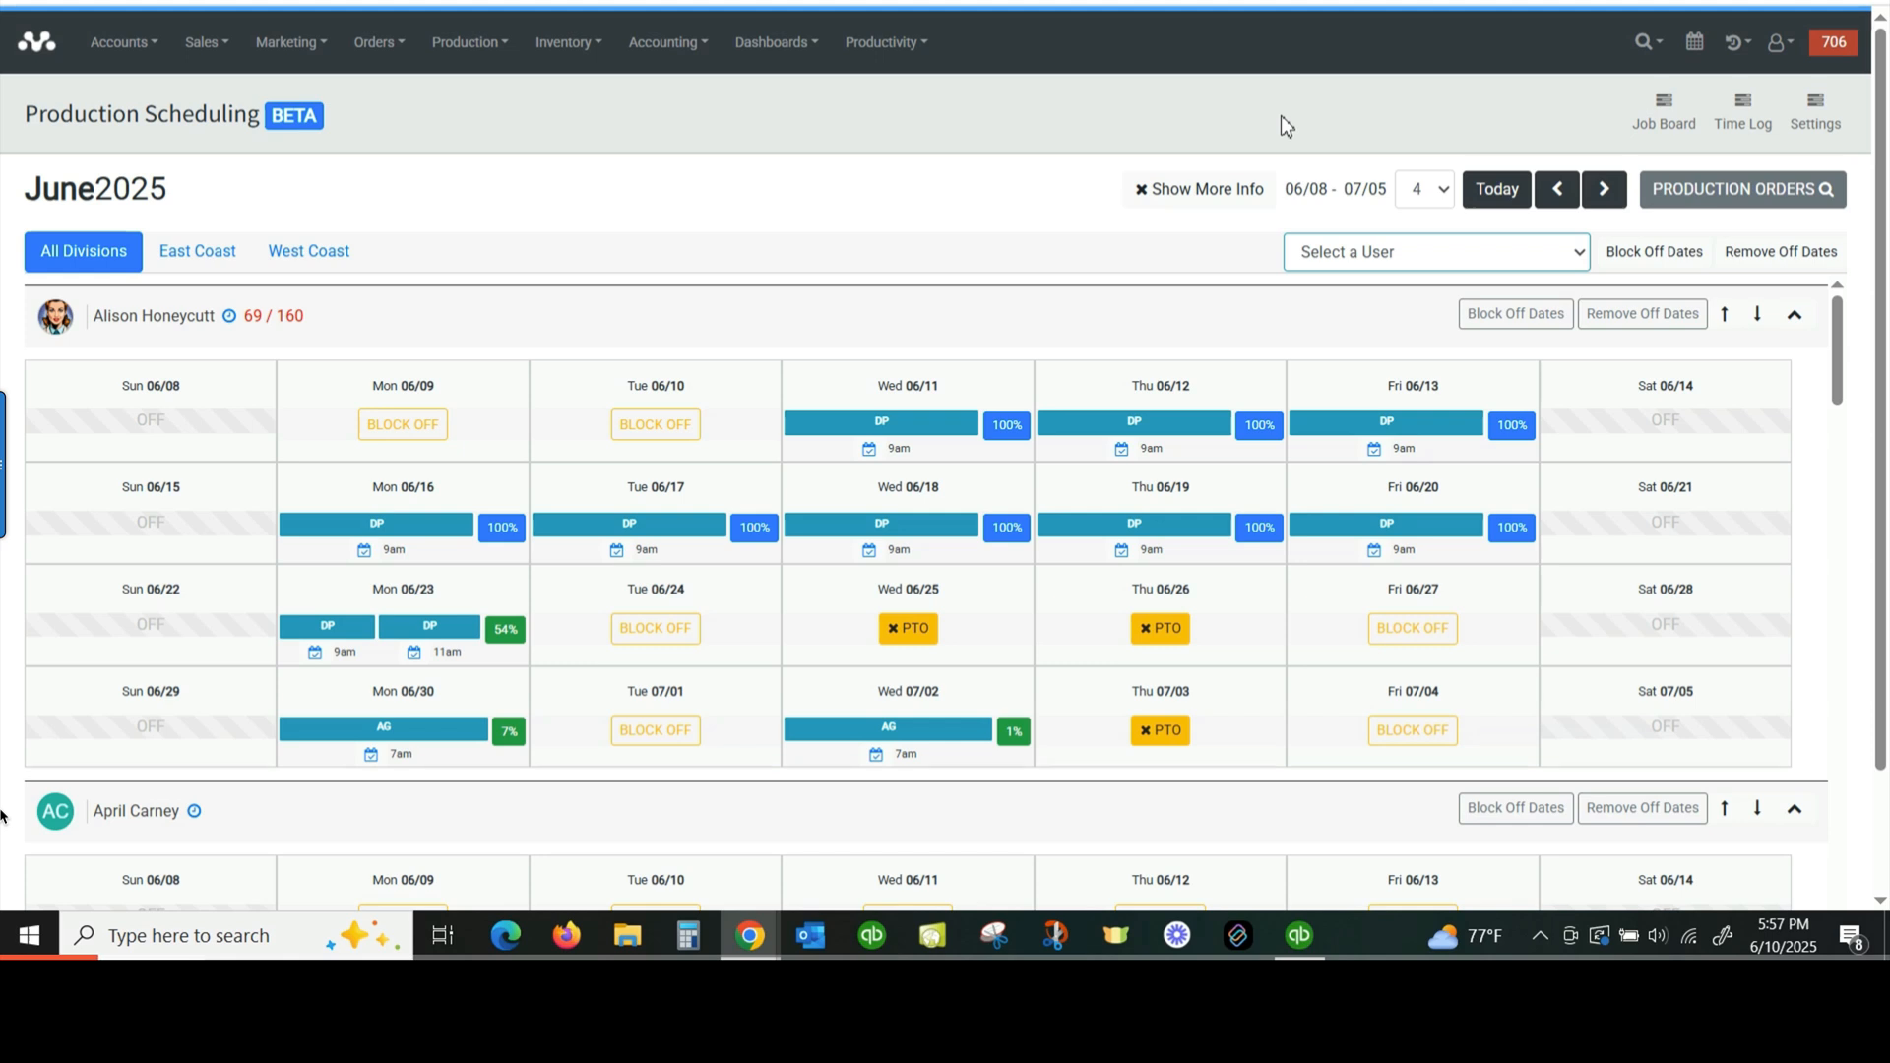
Step: Open the production scheduling settings and review the first West Coast employee's weekly schedule, toggling Monday off and back on before closing it
left_click(1800, 118)
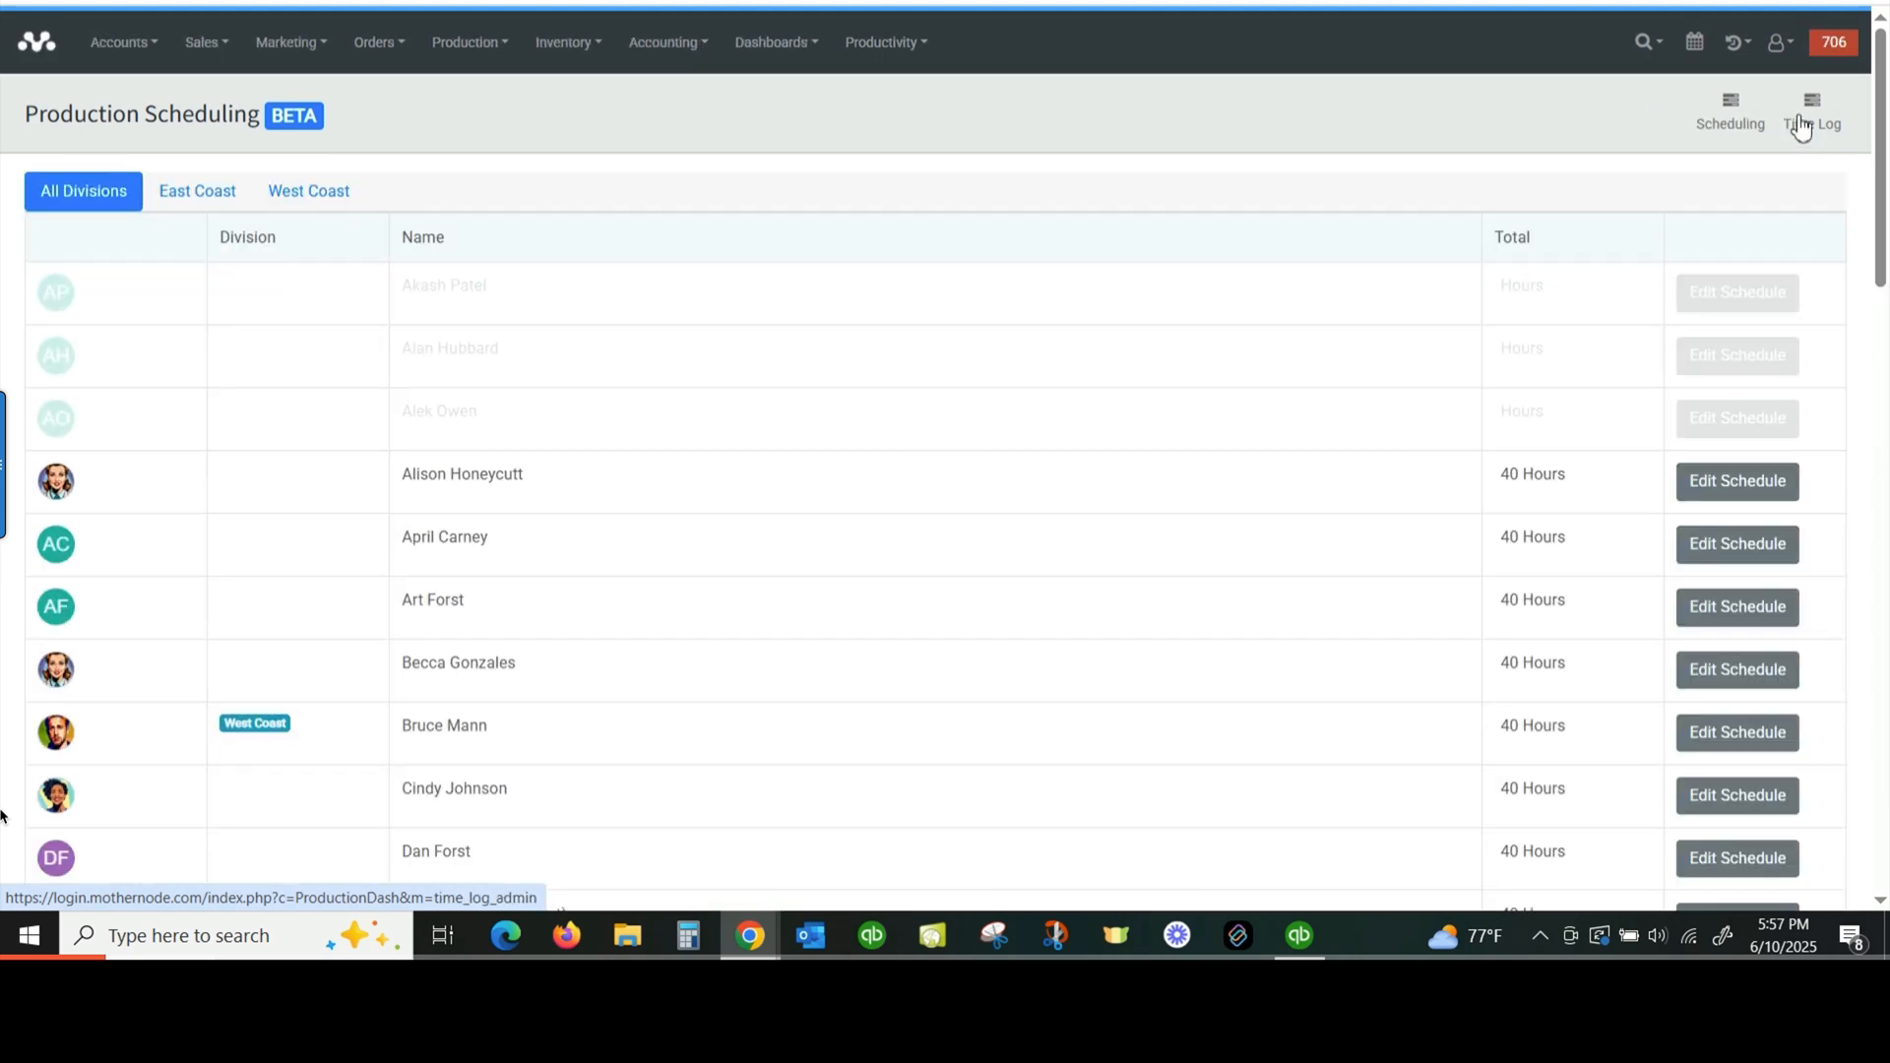
scroll(1328, 503, "down", 1)
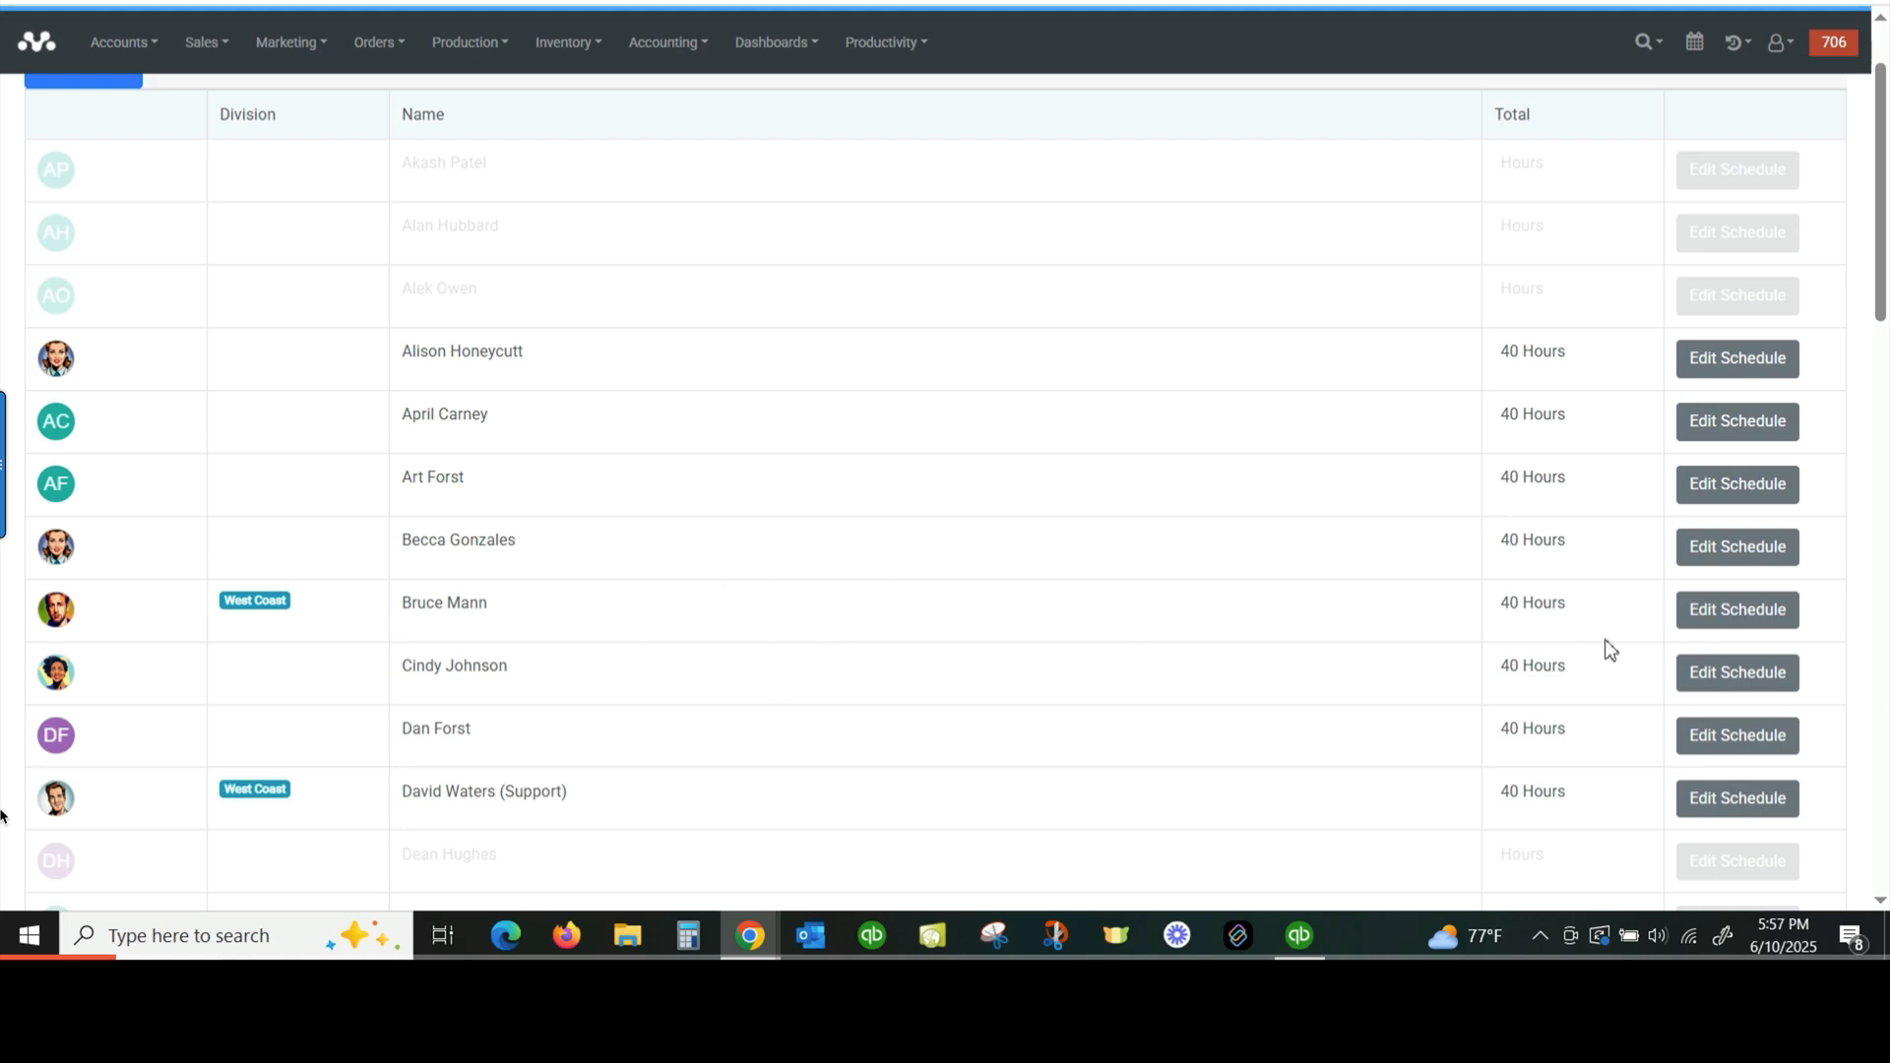
left_click(1733, 618)
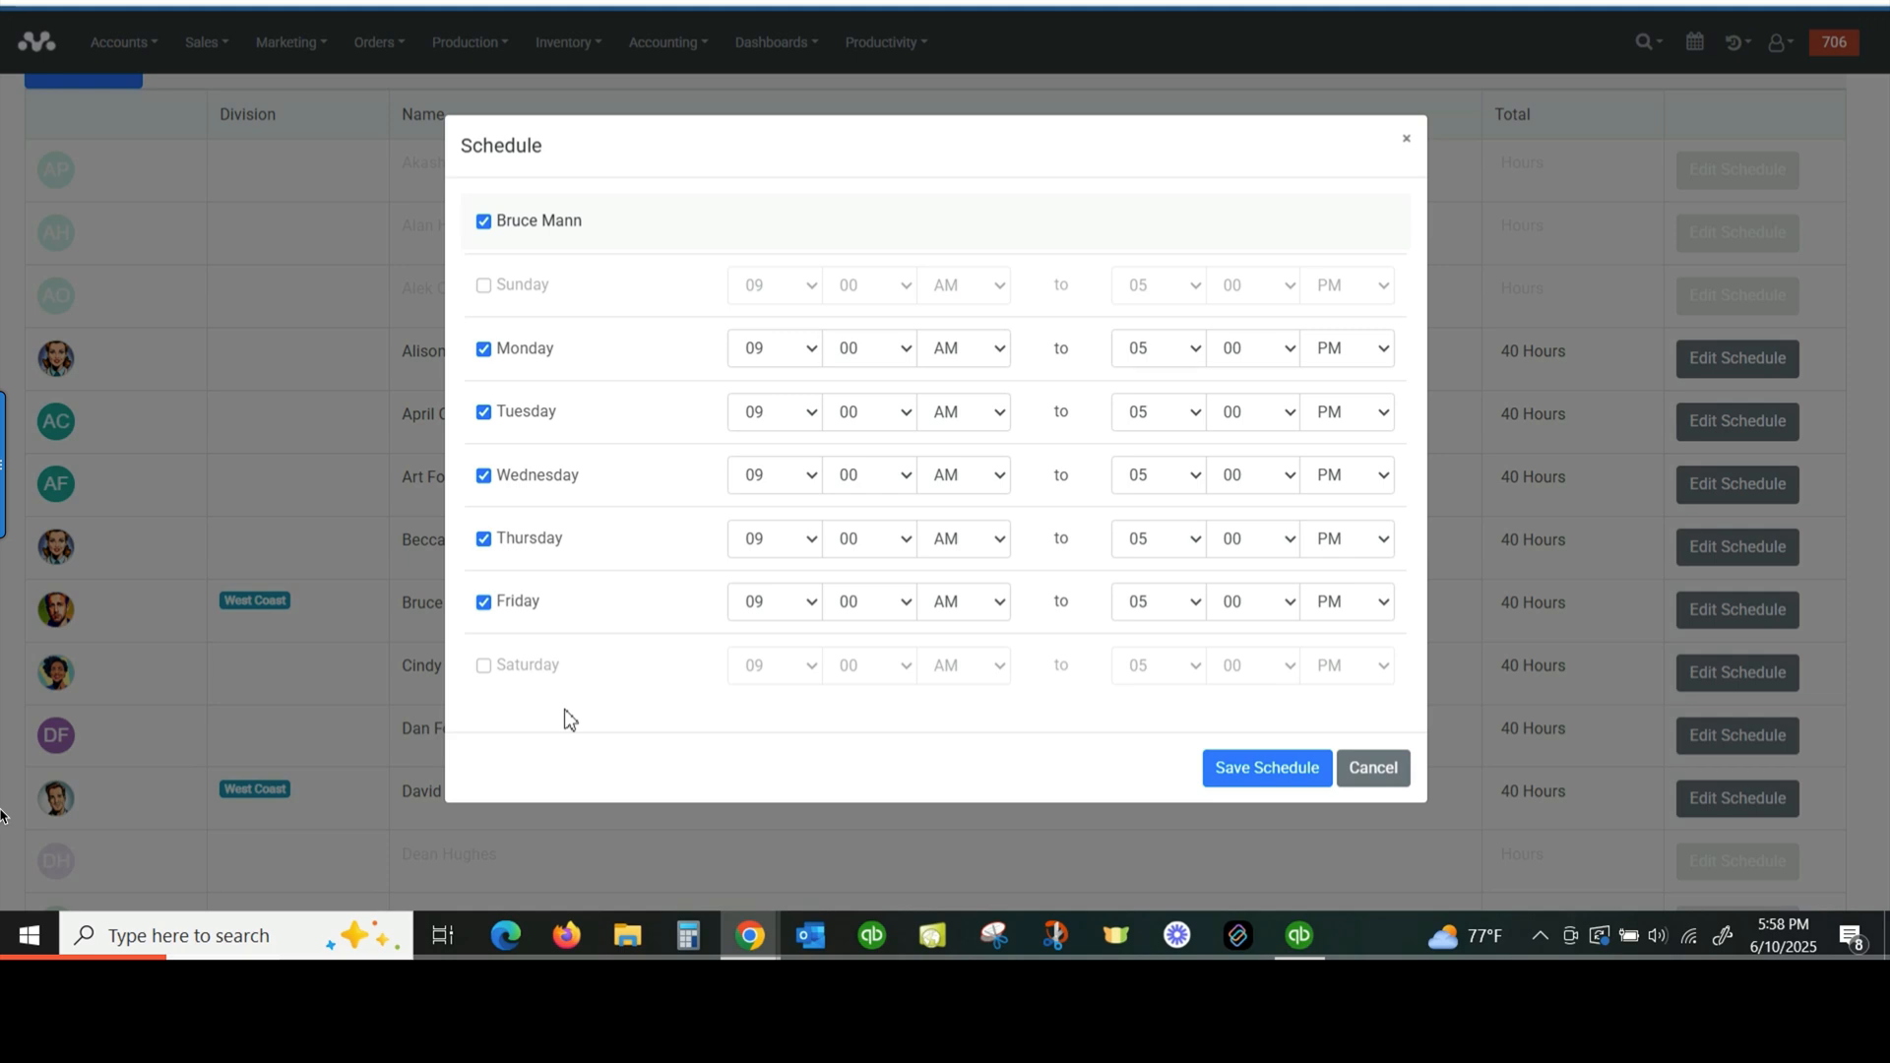
left_click(485, 351)
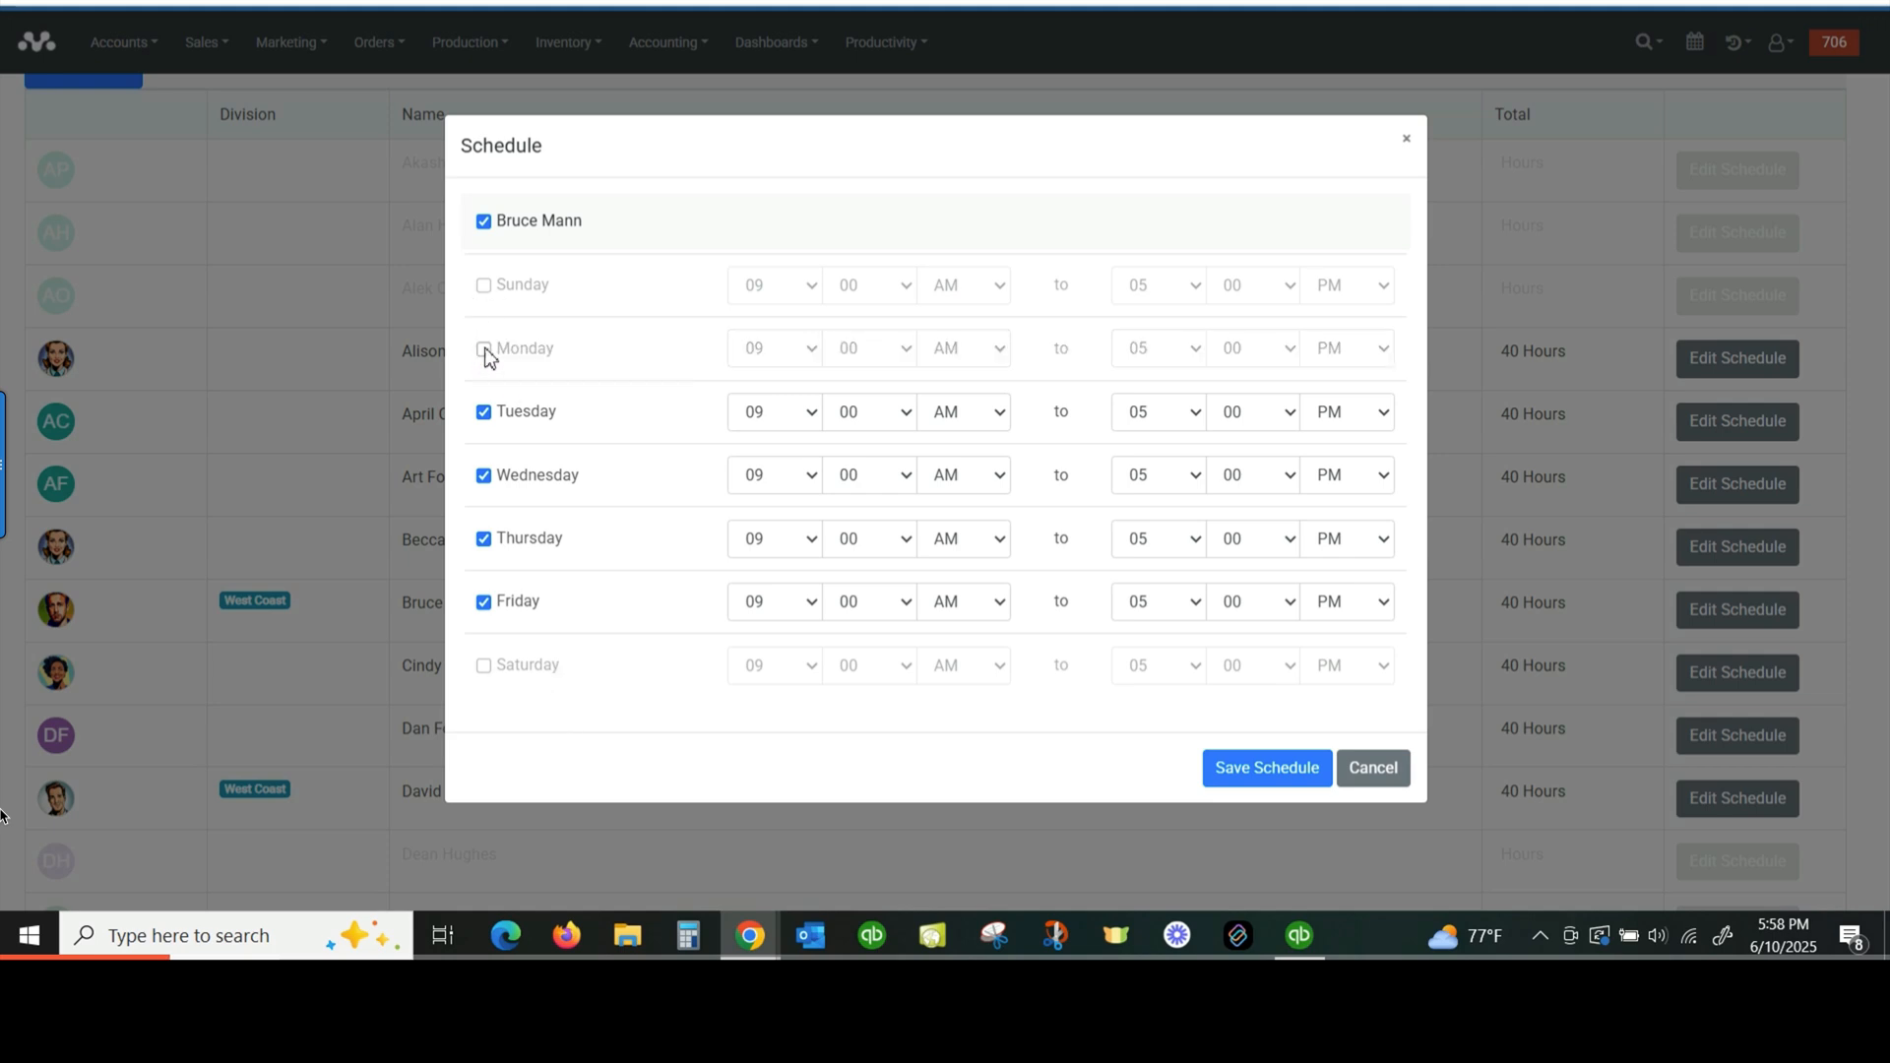
left_click(485, 352)
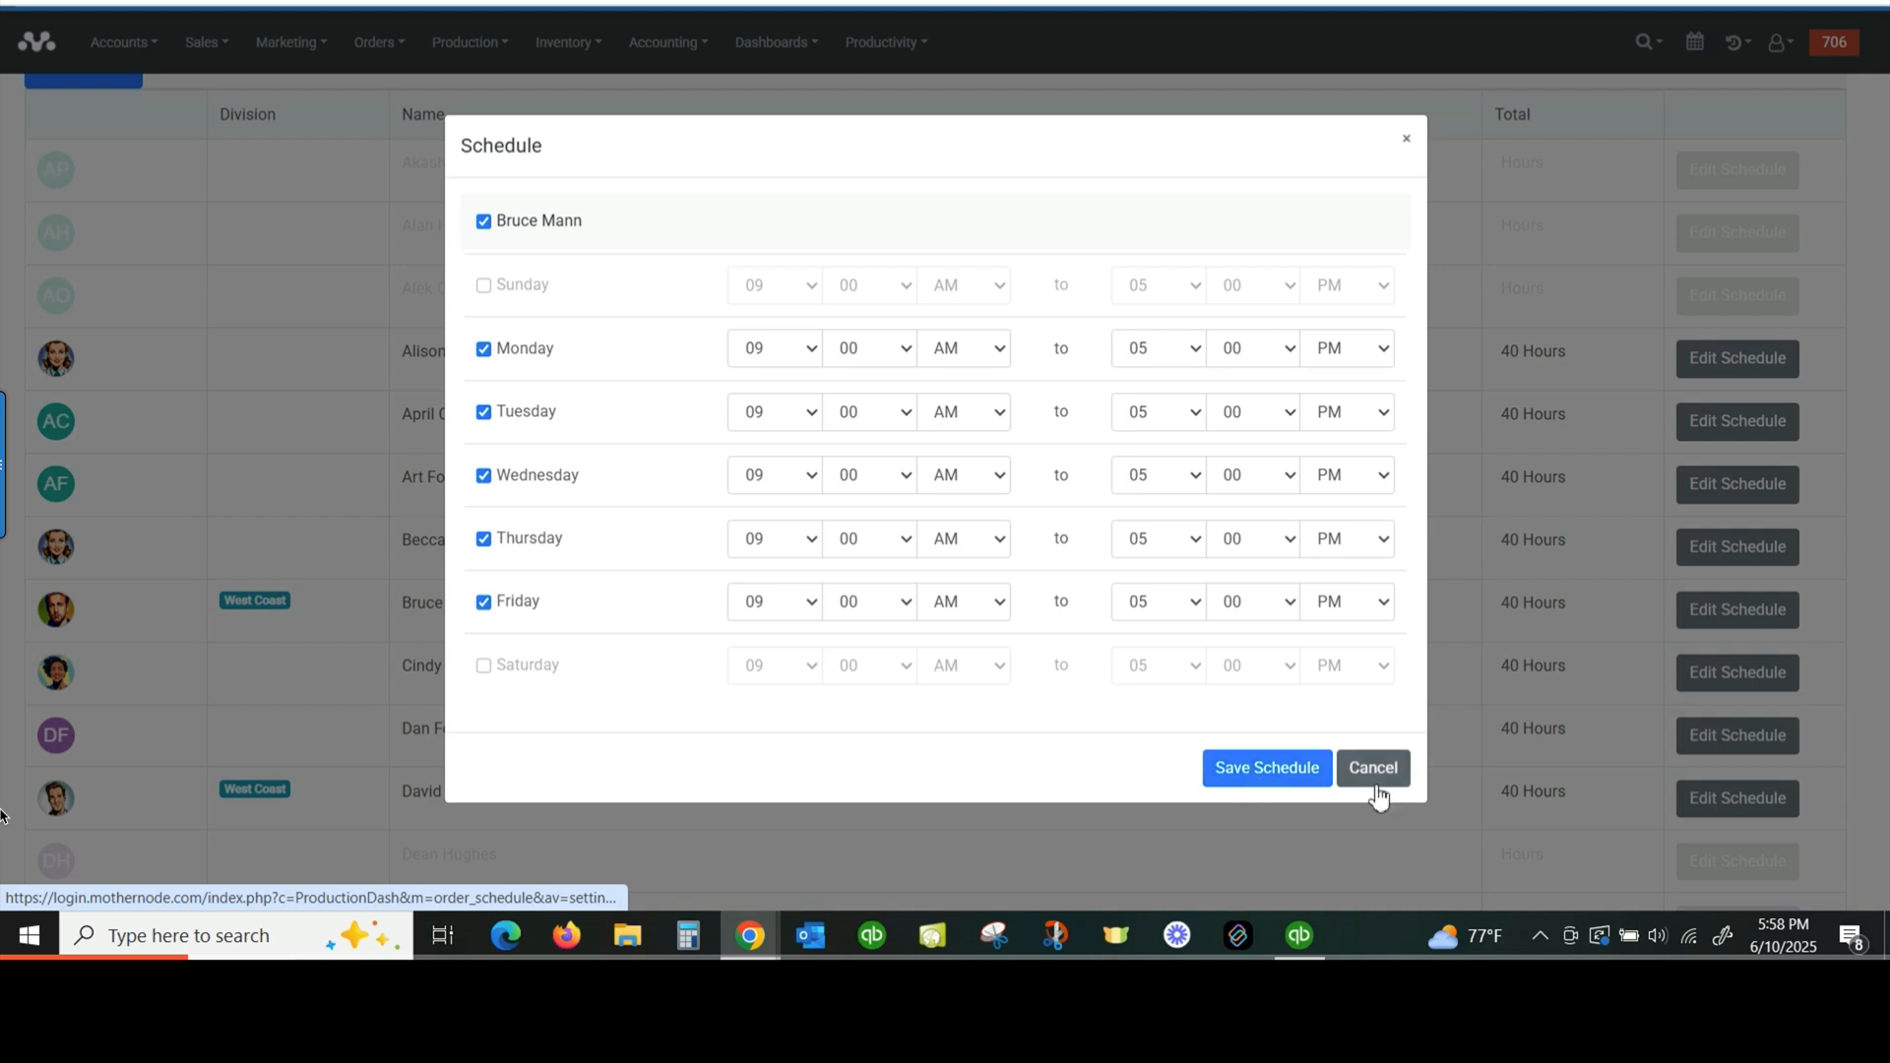
left_click(1406, 141)
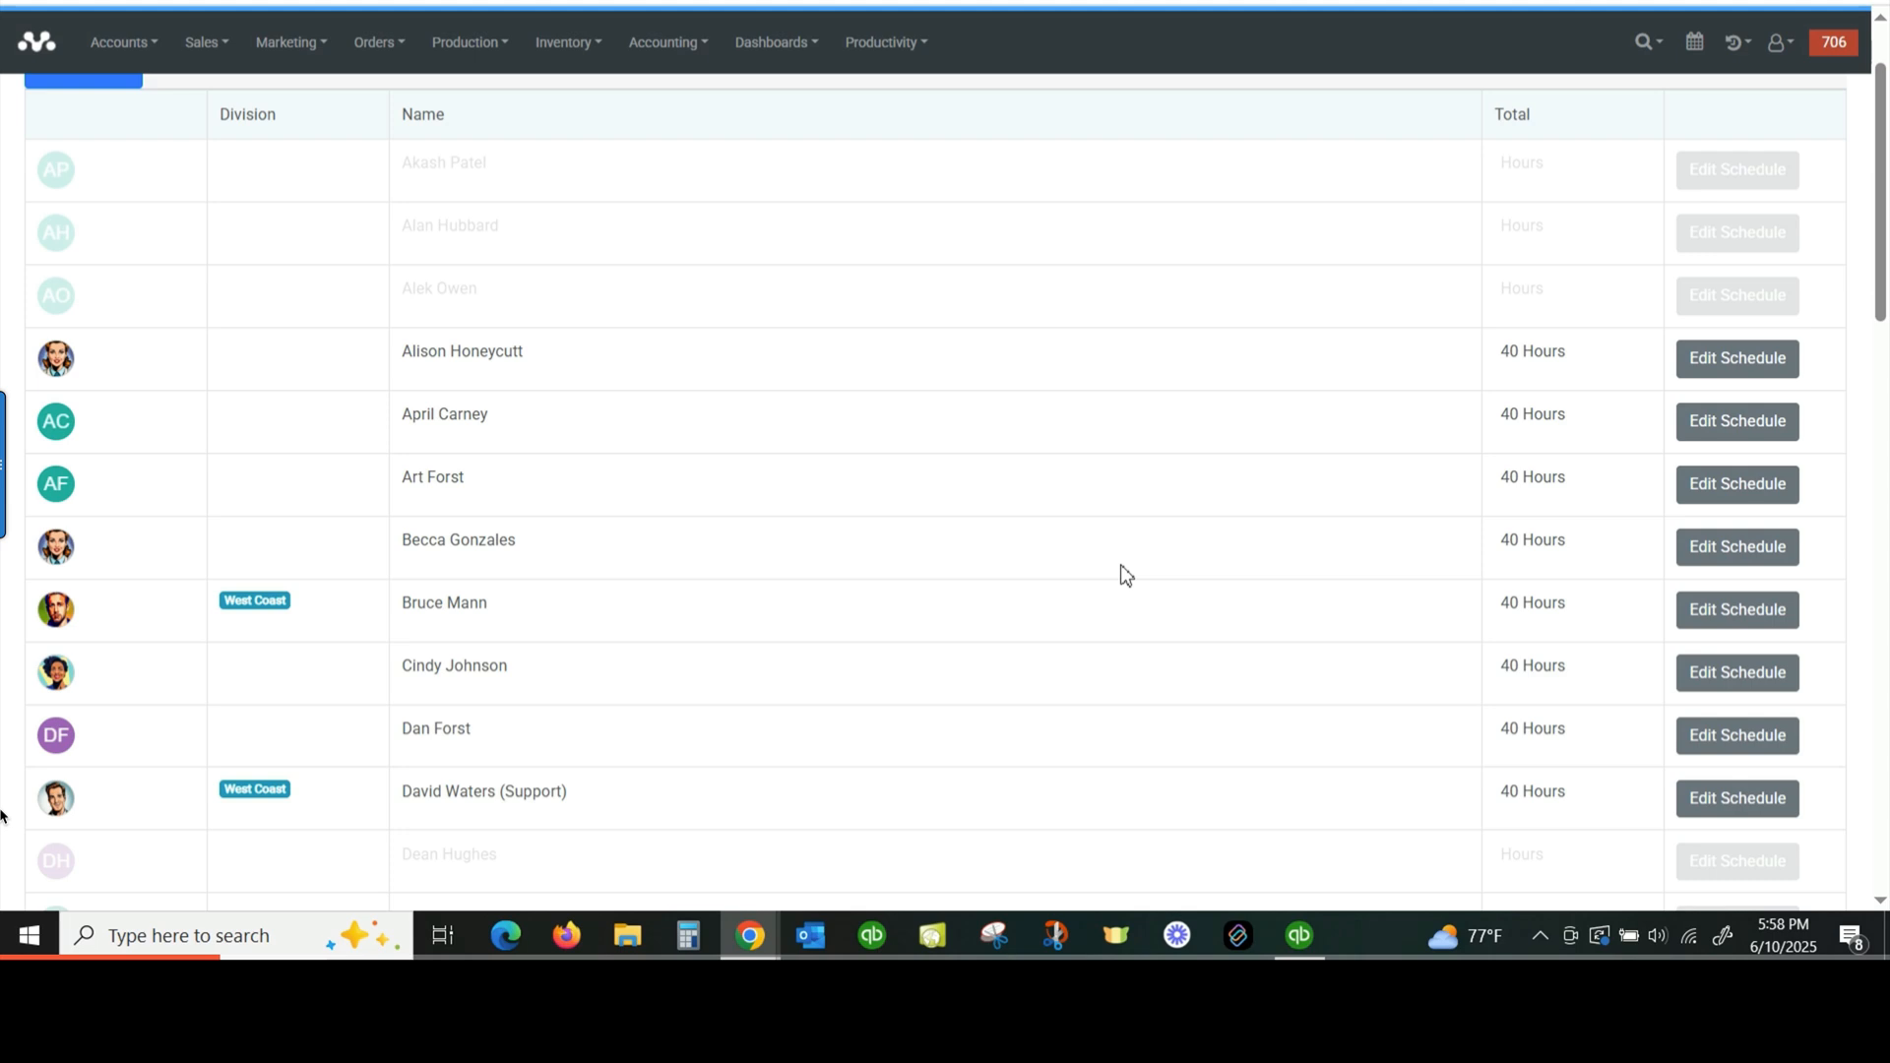
Step: Open the work centers setup and review the ROUTER work center's times, divisions, default user and assigned users
left_click(470, 41)
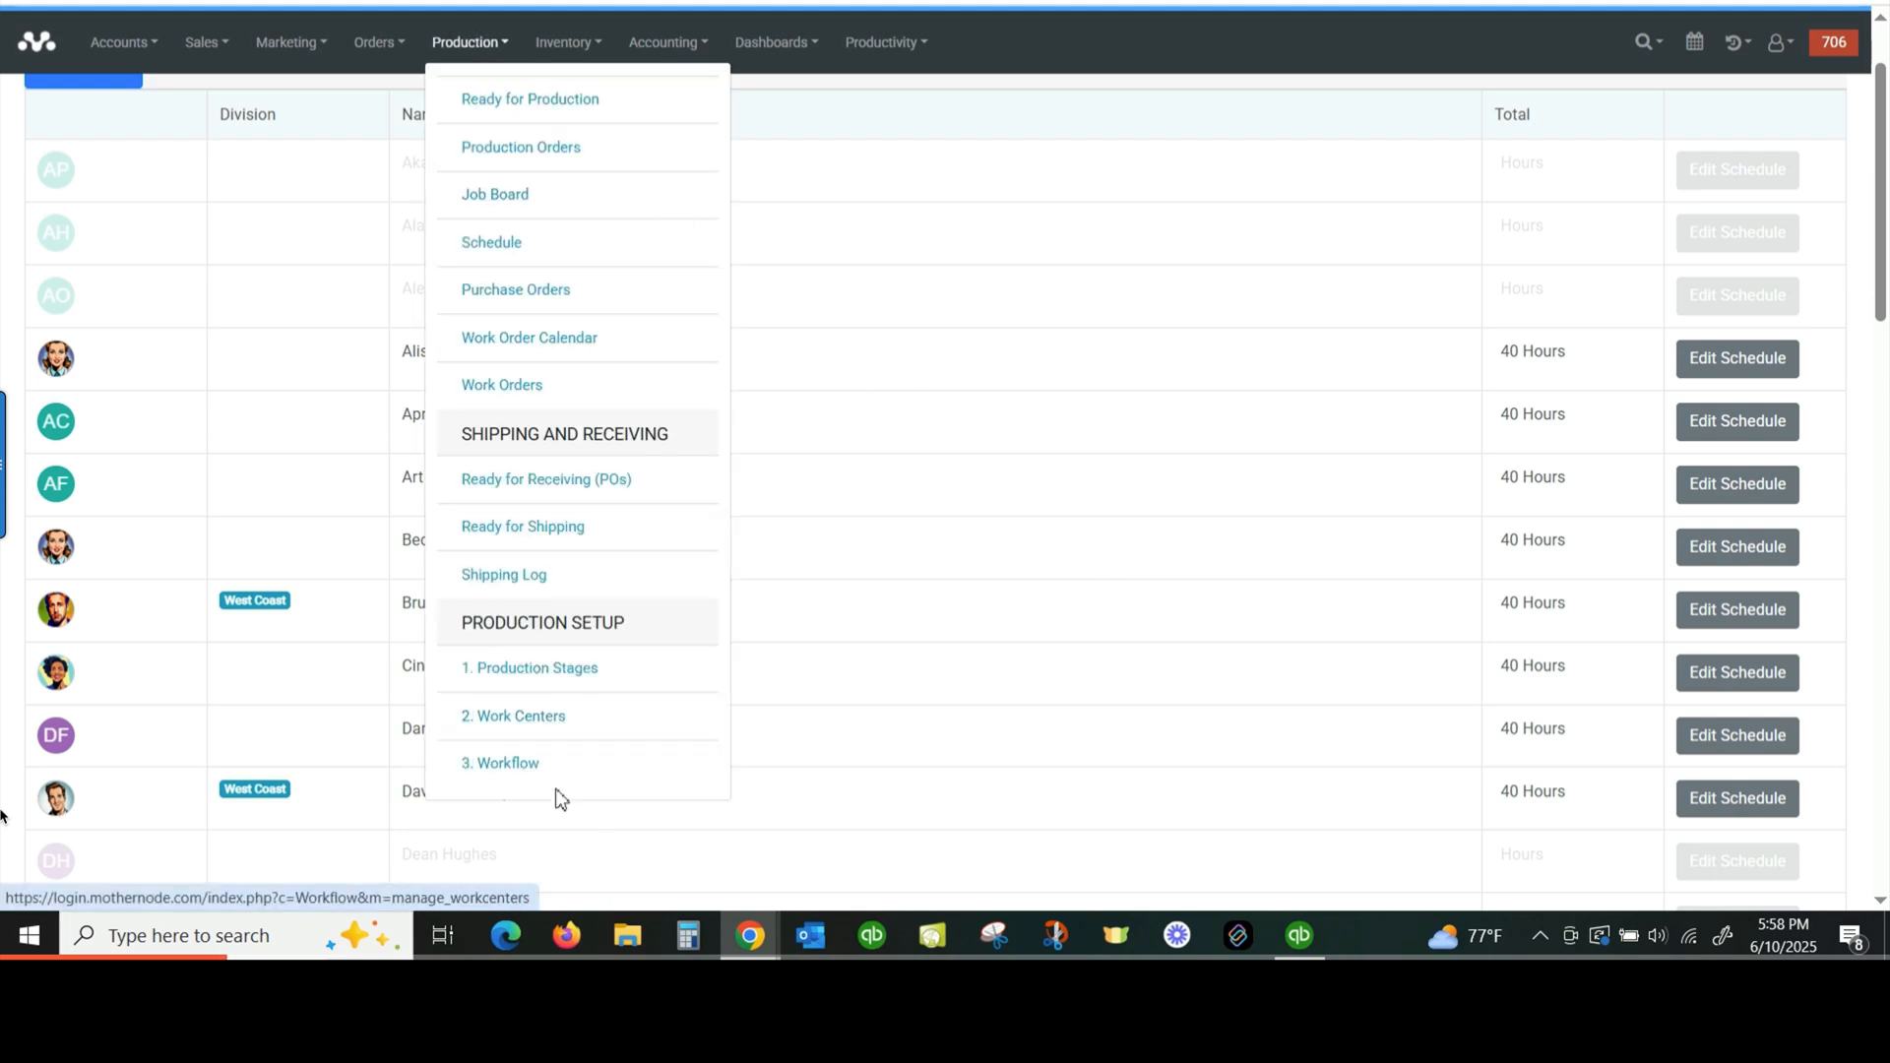
left_click(538, 719)
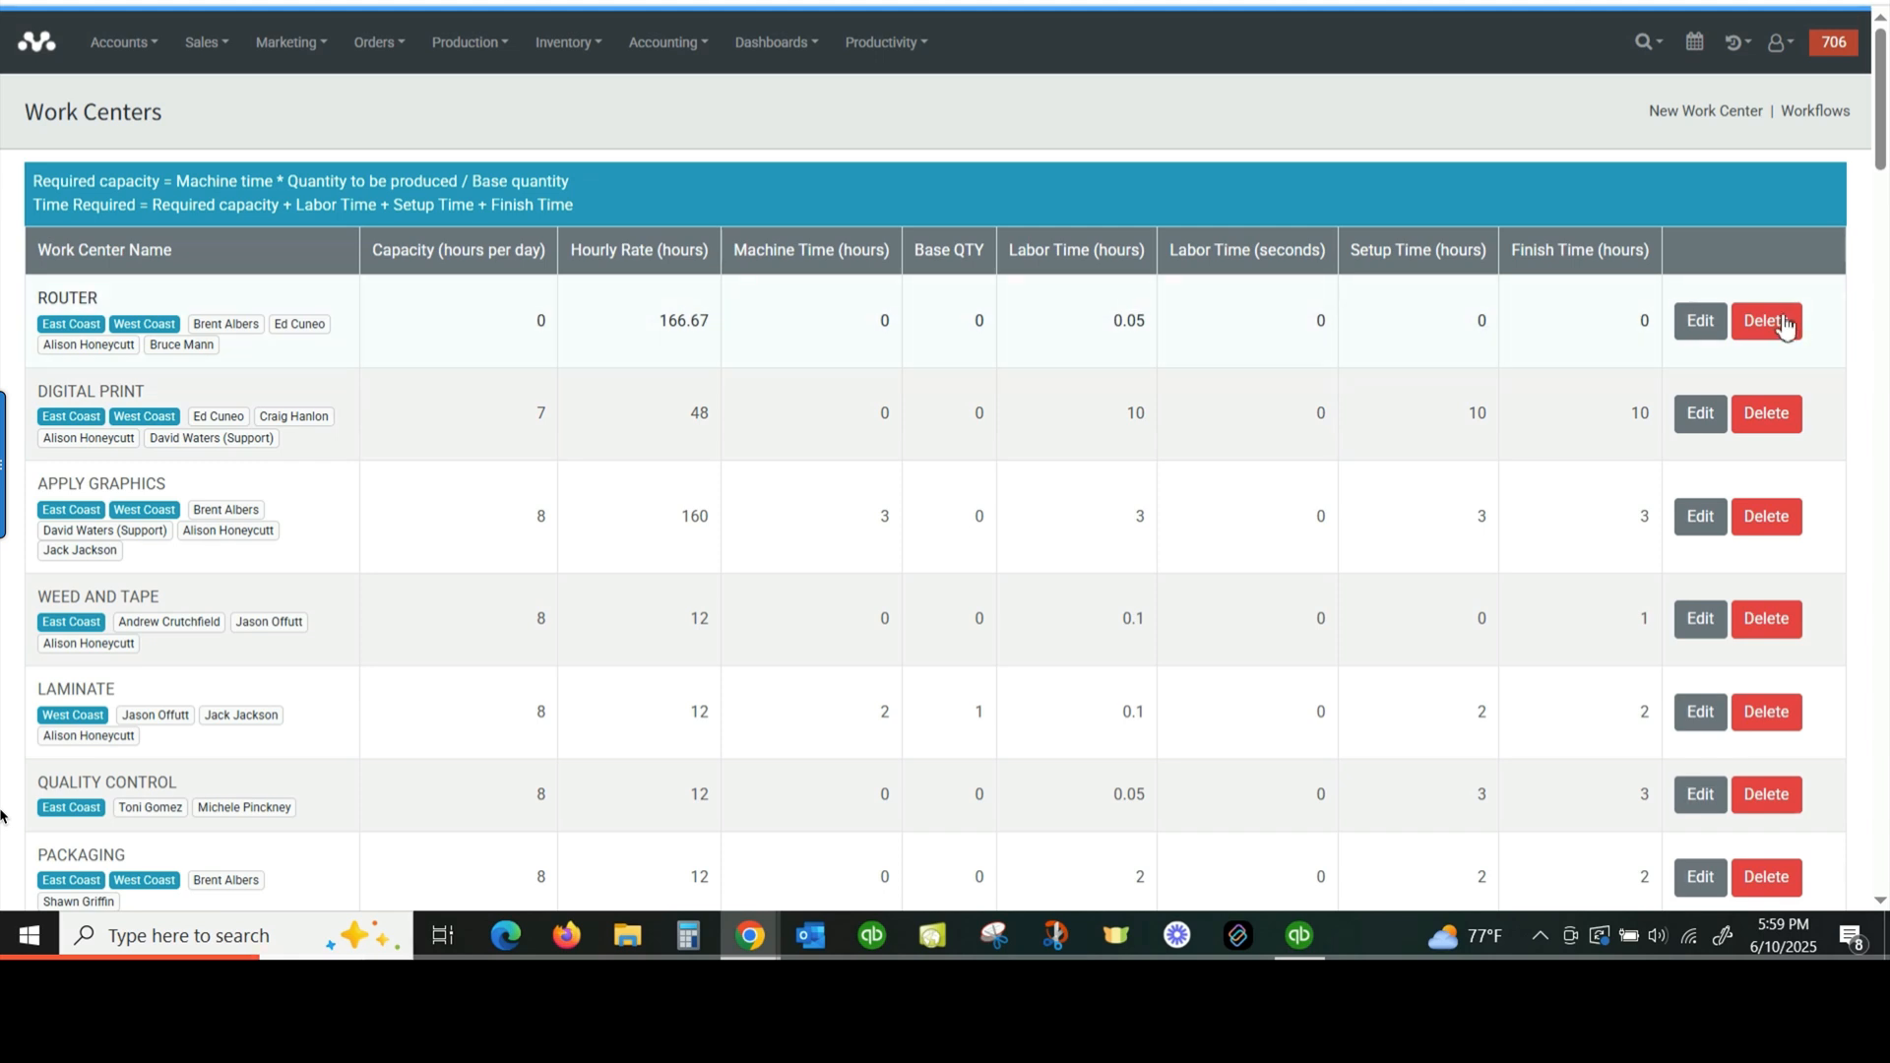
left_click(1701, 321)
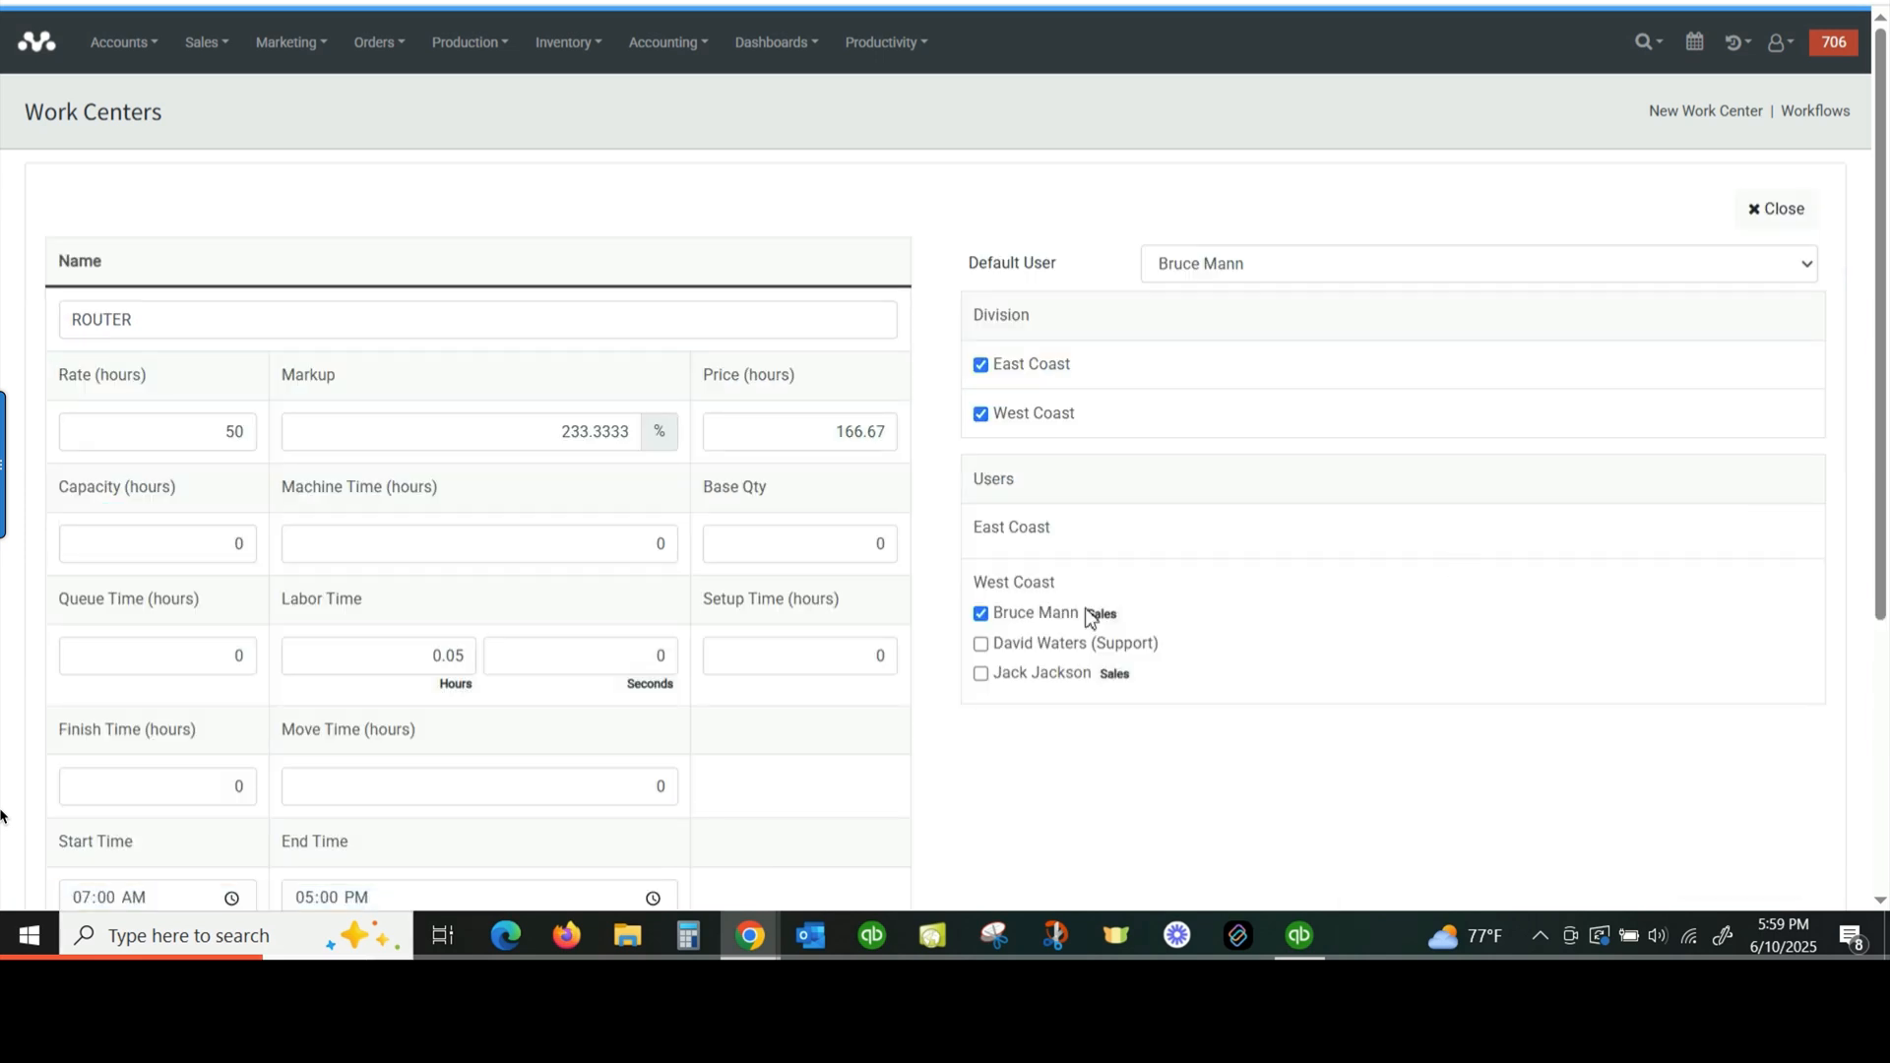
scroll(1197, 599, "down", 2)
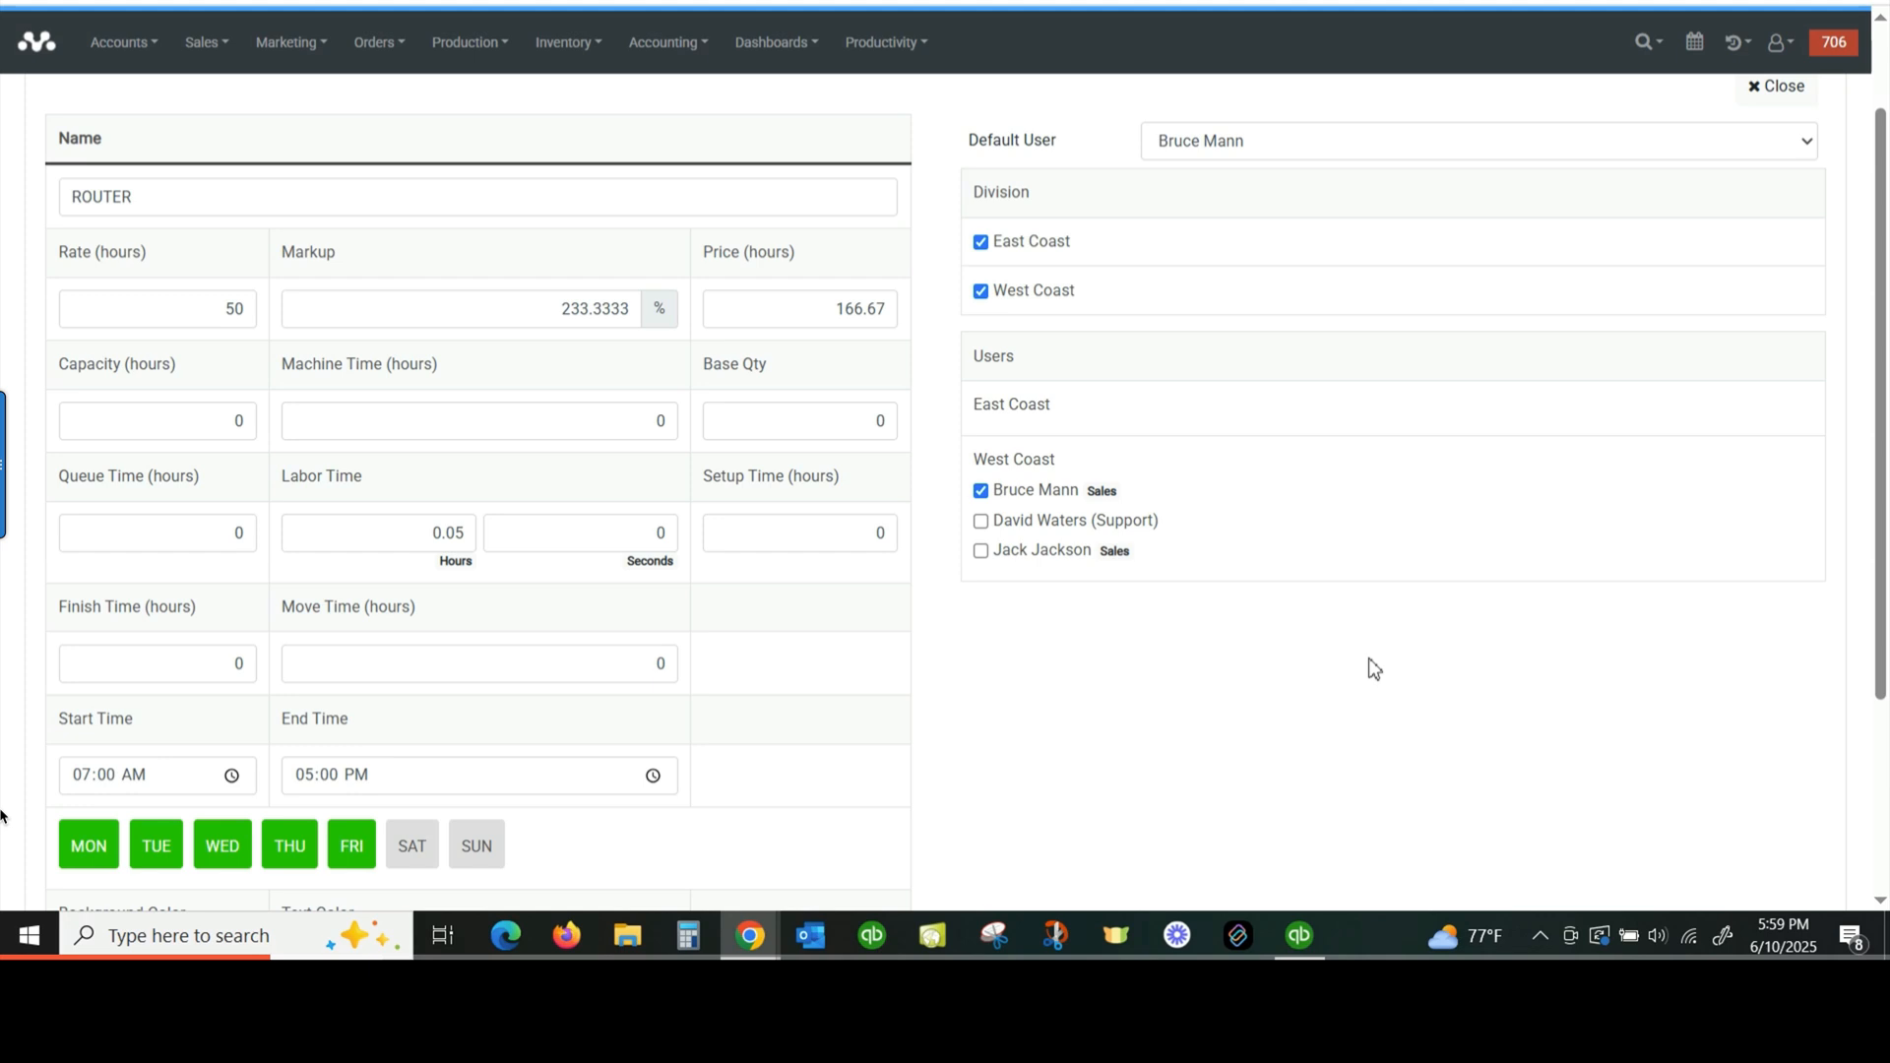
scroll(1368, 658, "up", 2)
scroll(1232, 620, "down", 4)
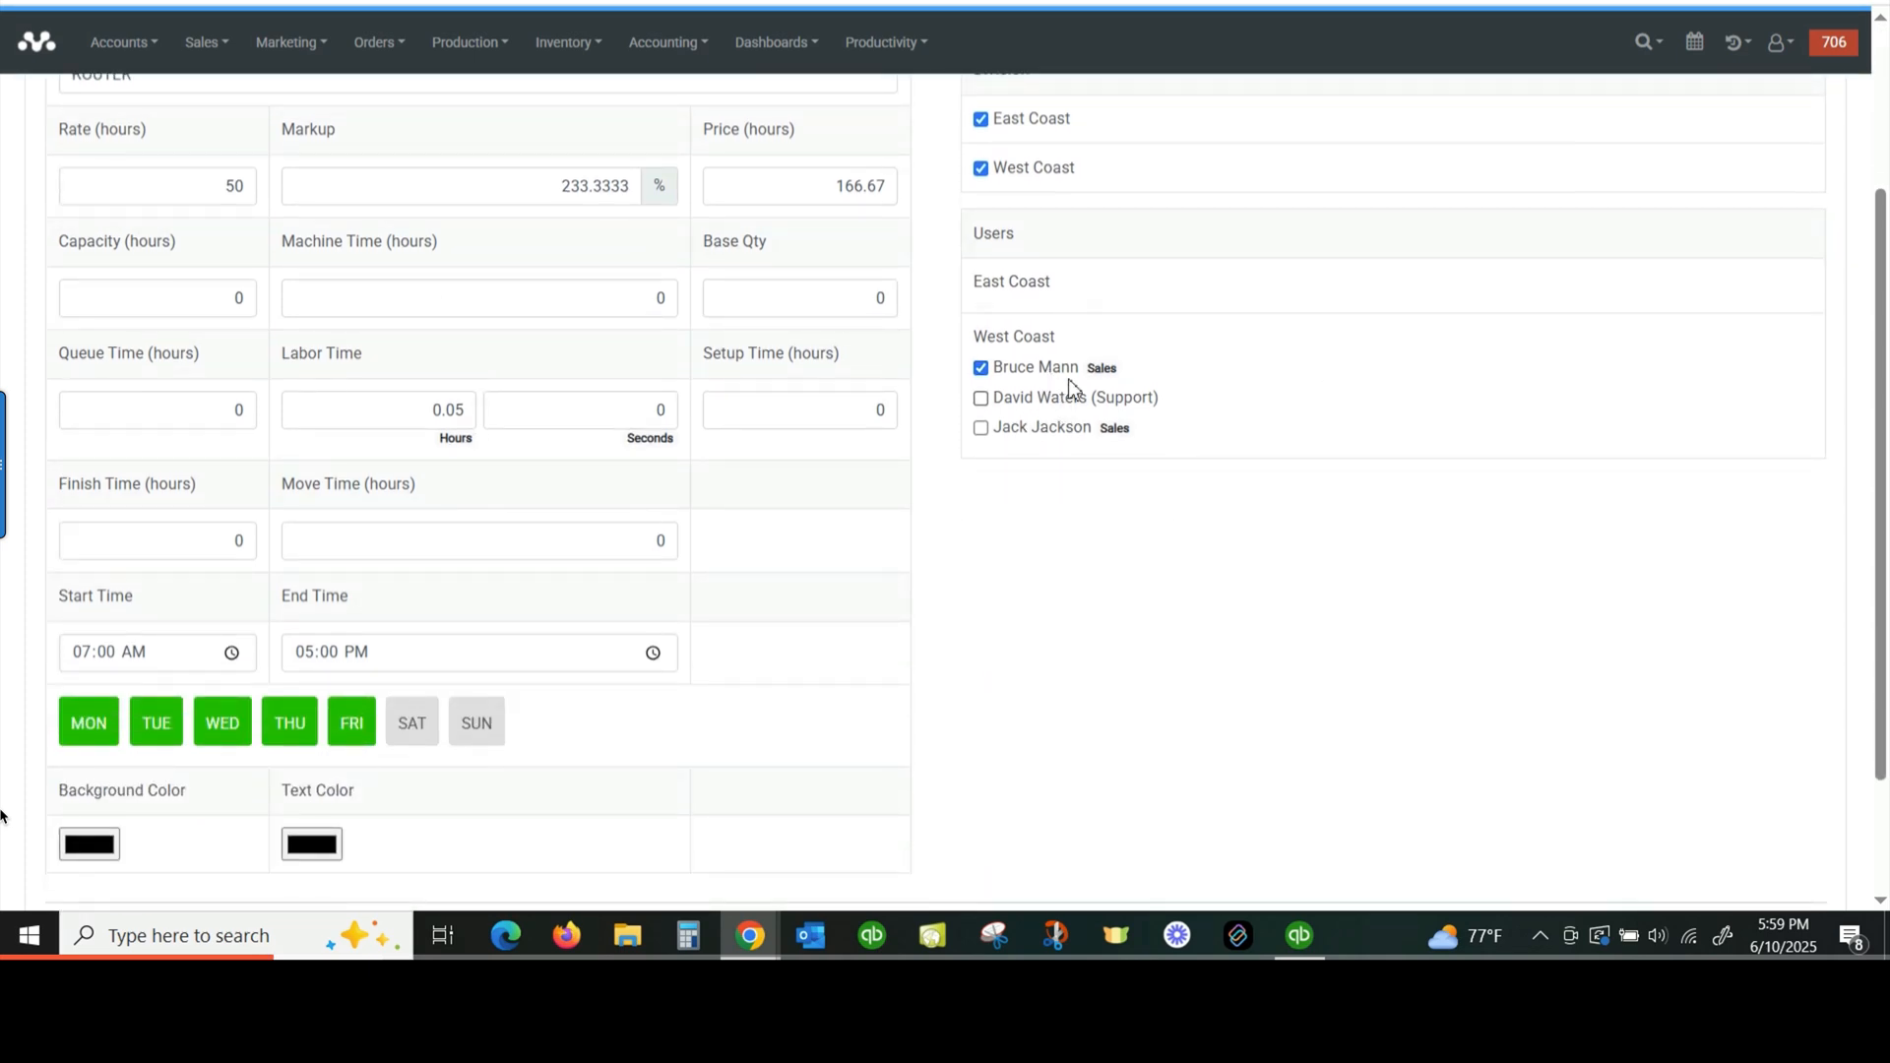
scroll(1280, 428, "up", 4)
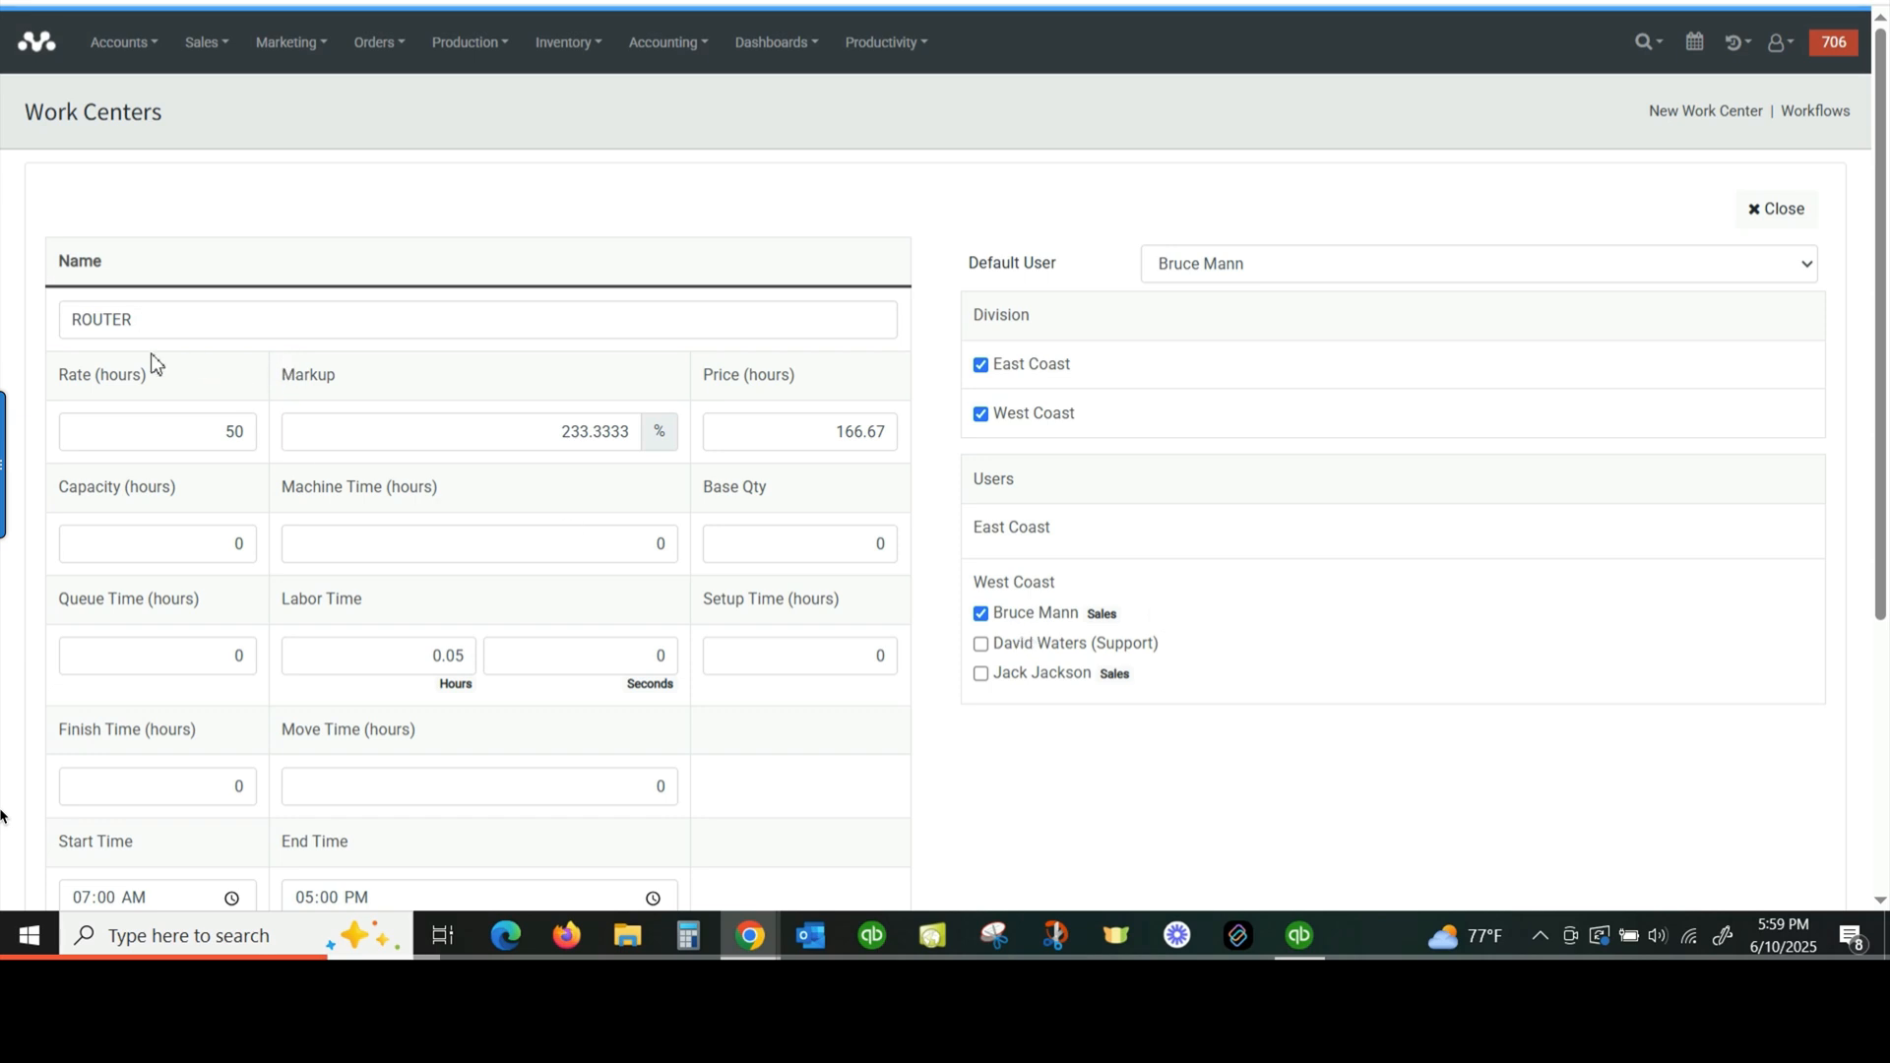
left_click(1792, 210)
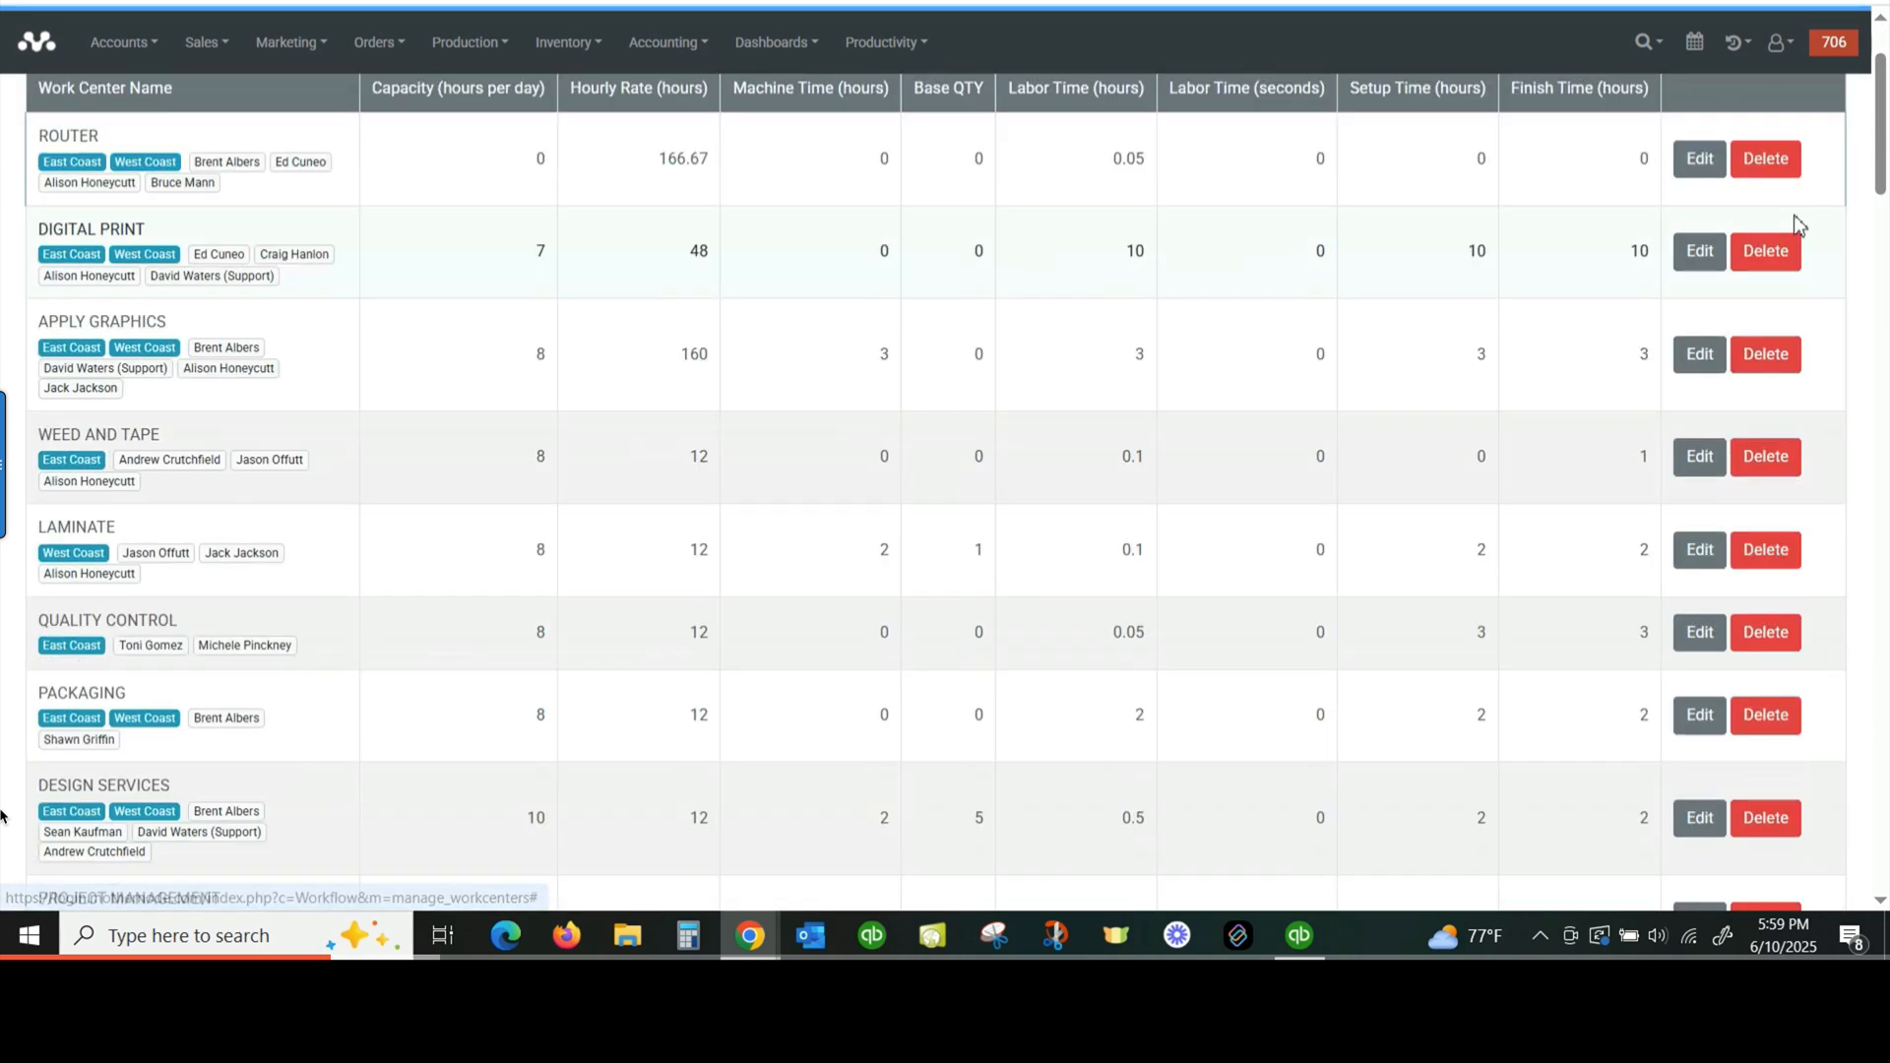
Step: Review the DIGITAL PRINT work center's hours, working days and assigned users, and close it without saving
scroll(1375, 399, "down", 2)
scroll(1376, 400, "up", 3)
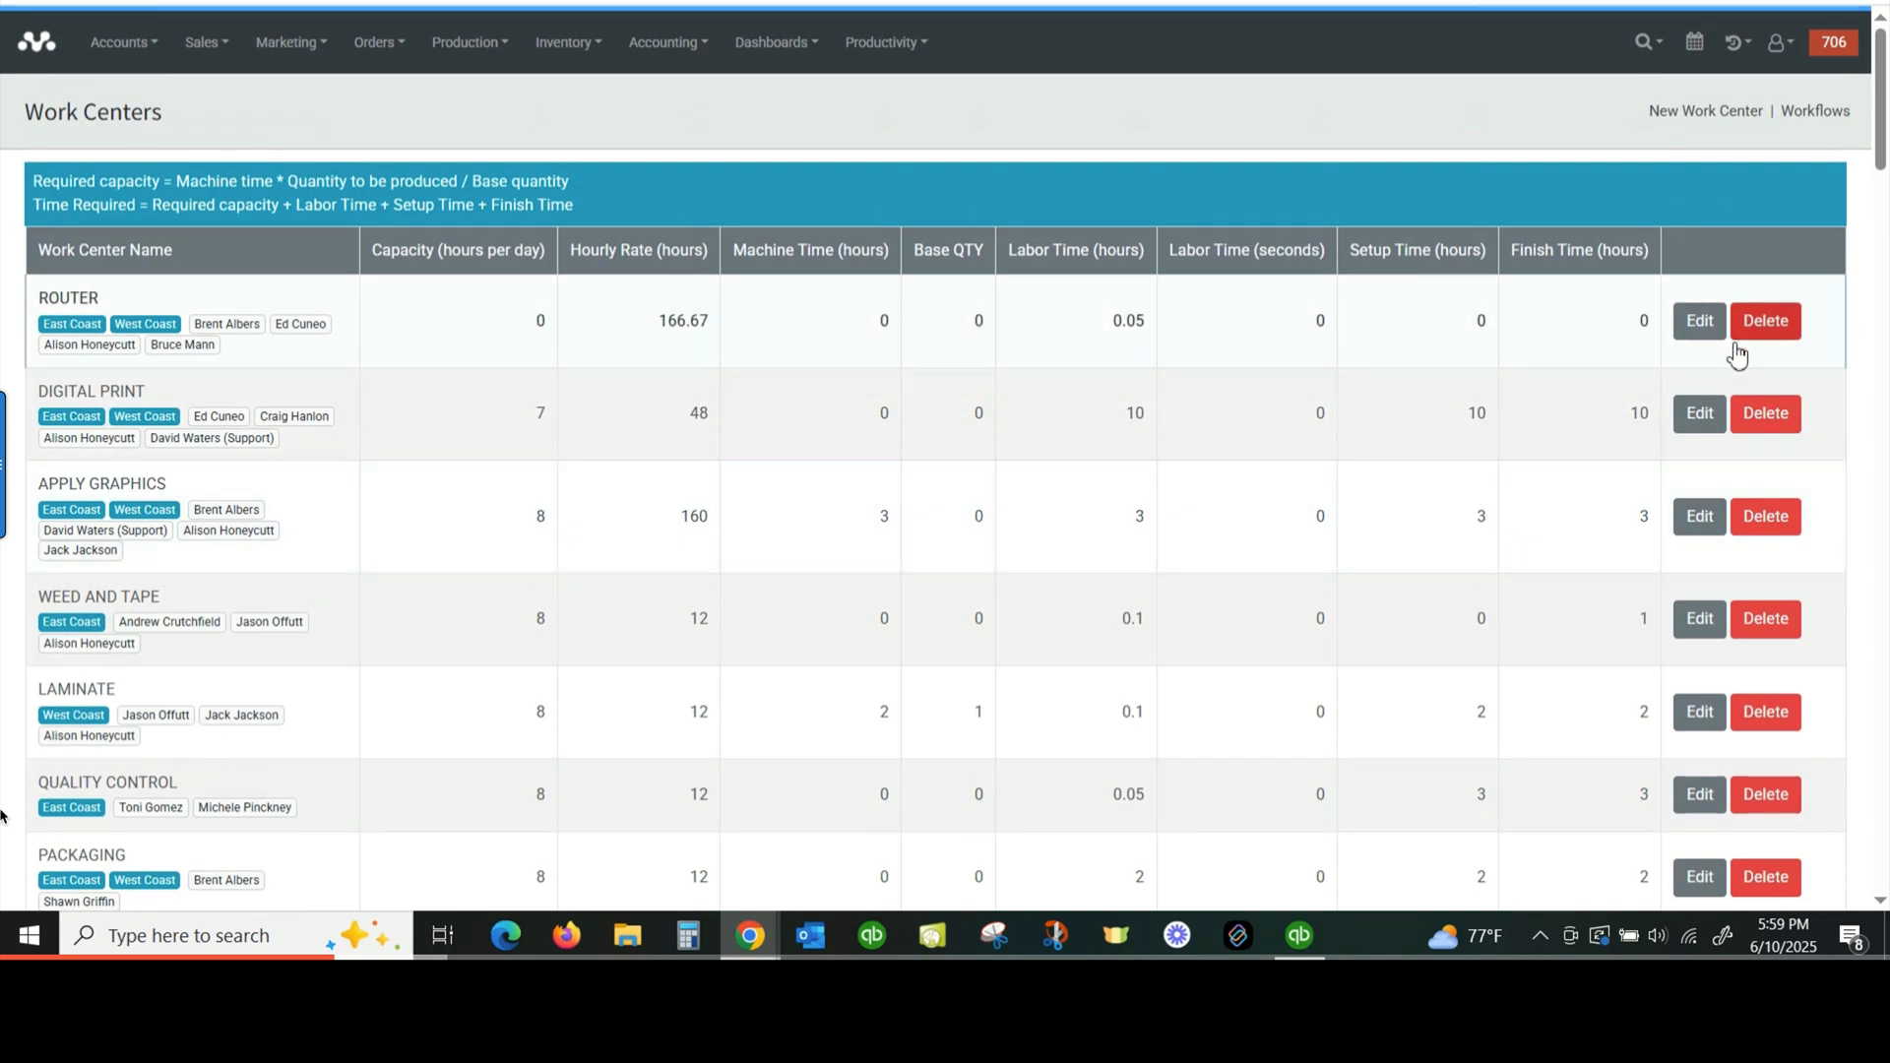
left_click(1701, 418)
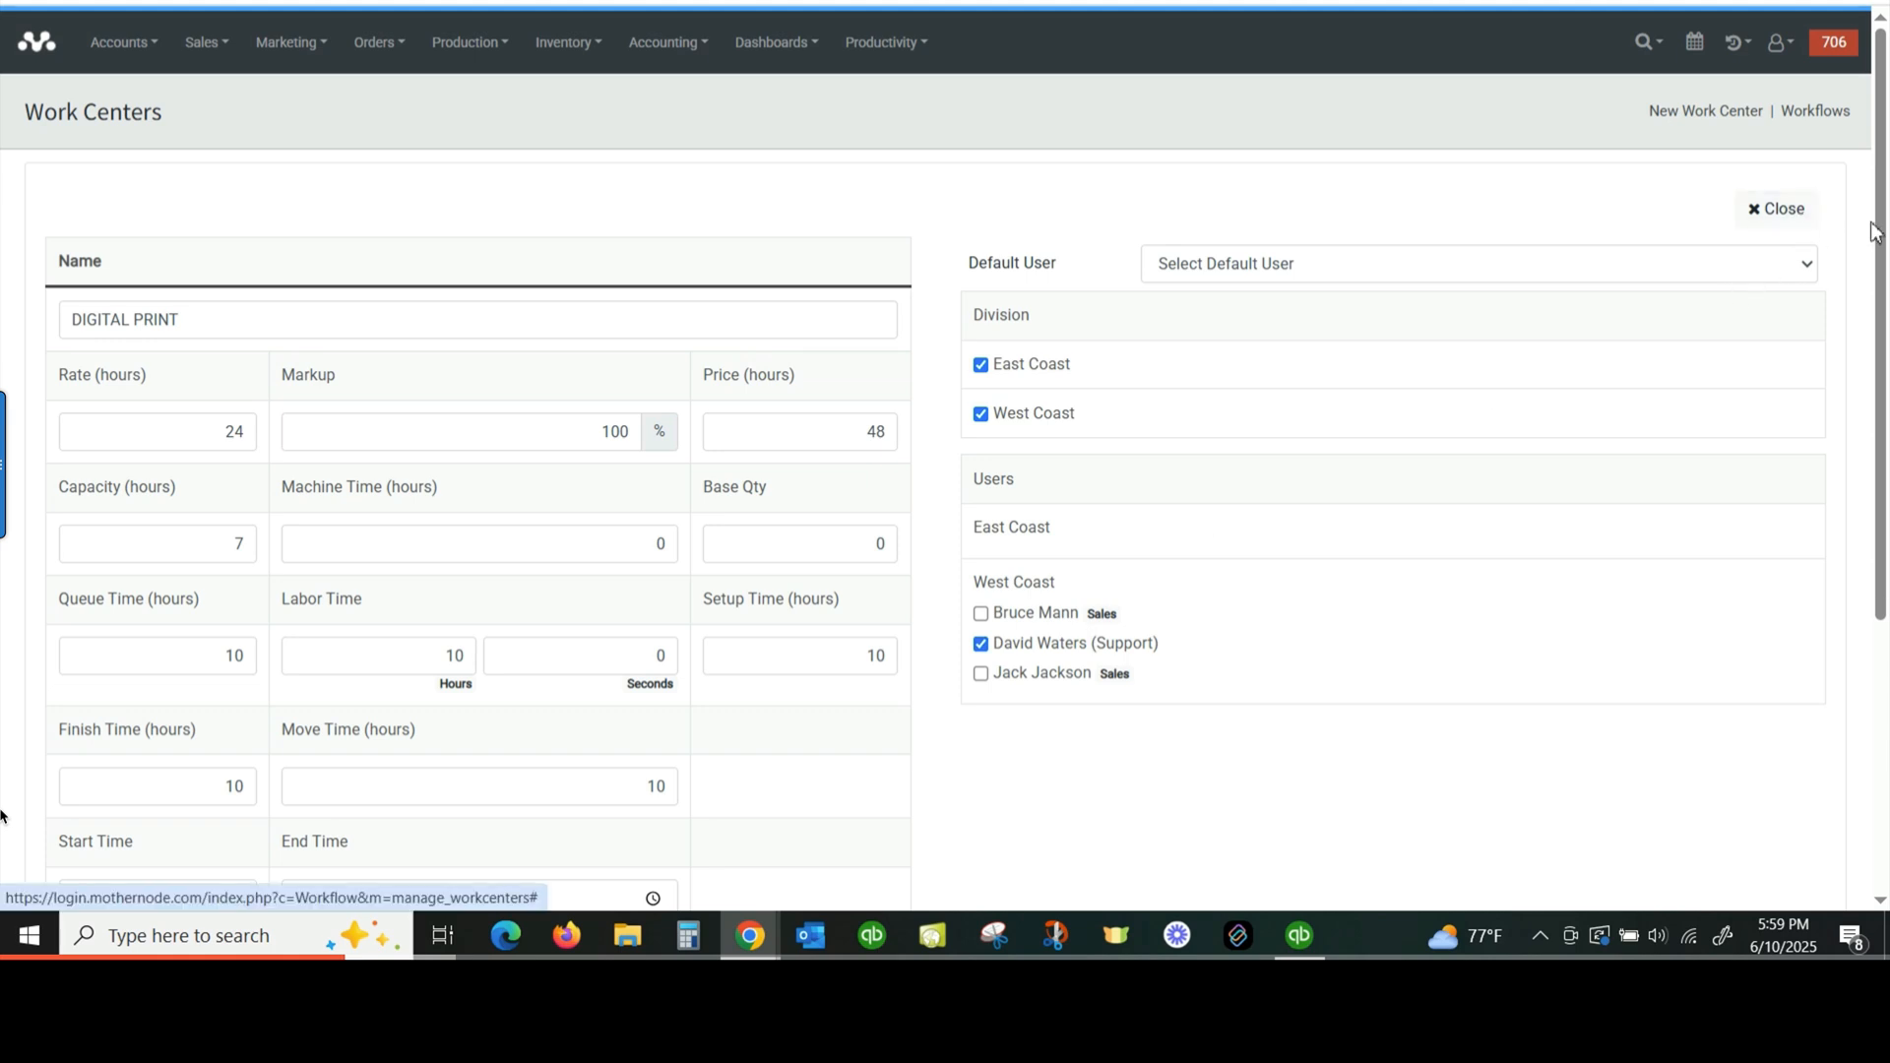
scroll(1879, 401, "down", 1)
scroll(1878, 401, "down", 3)
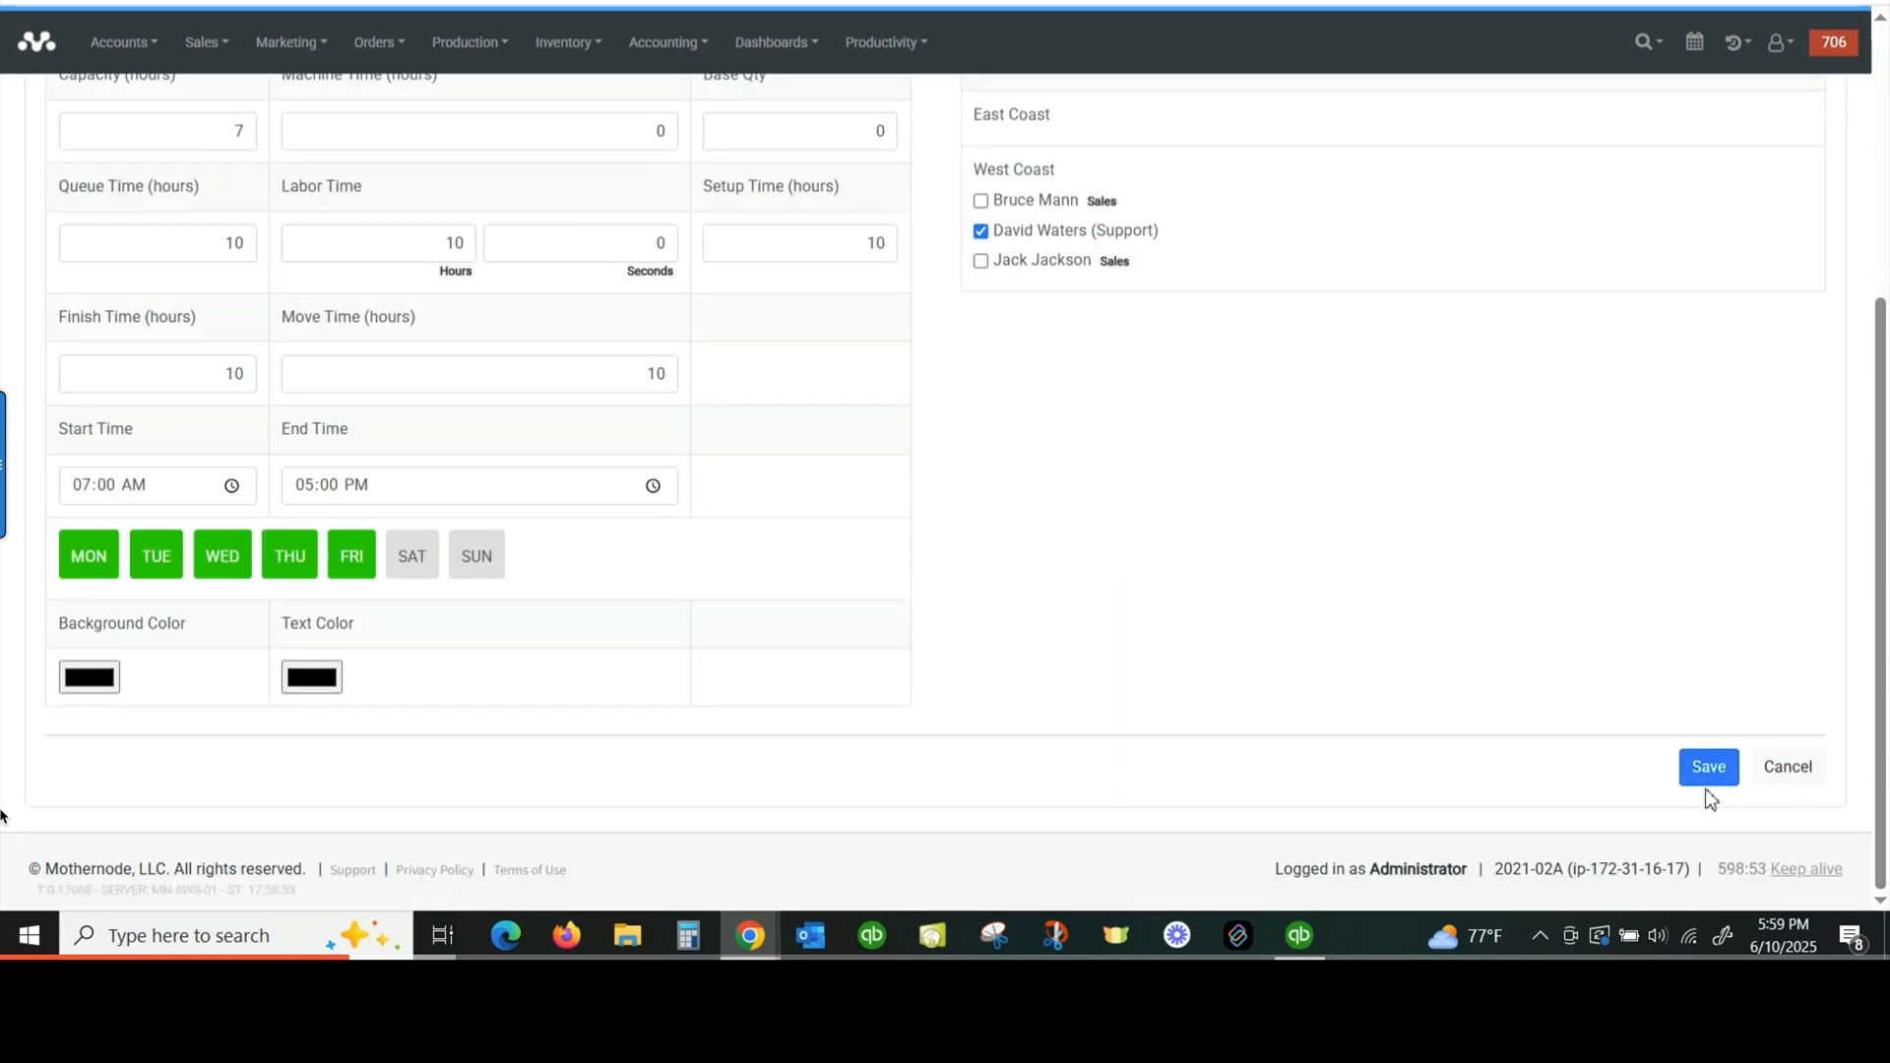
left_click_drag(1887, 785, 1878, 397)
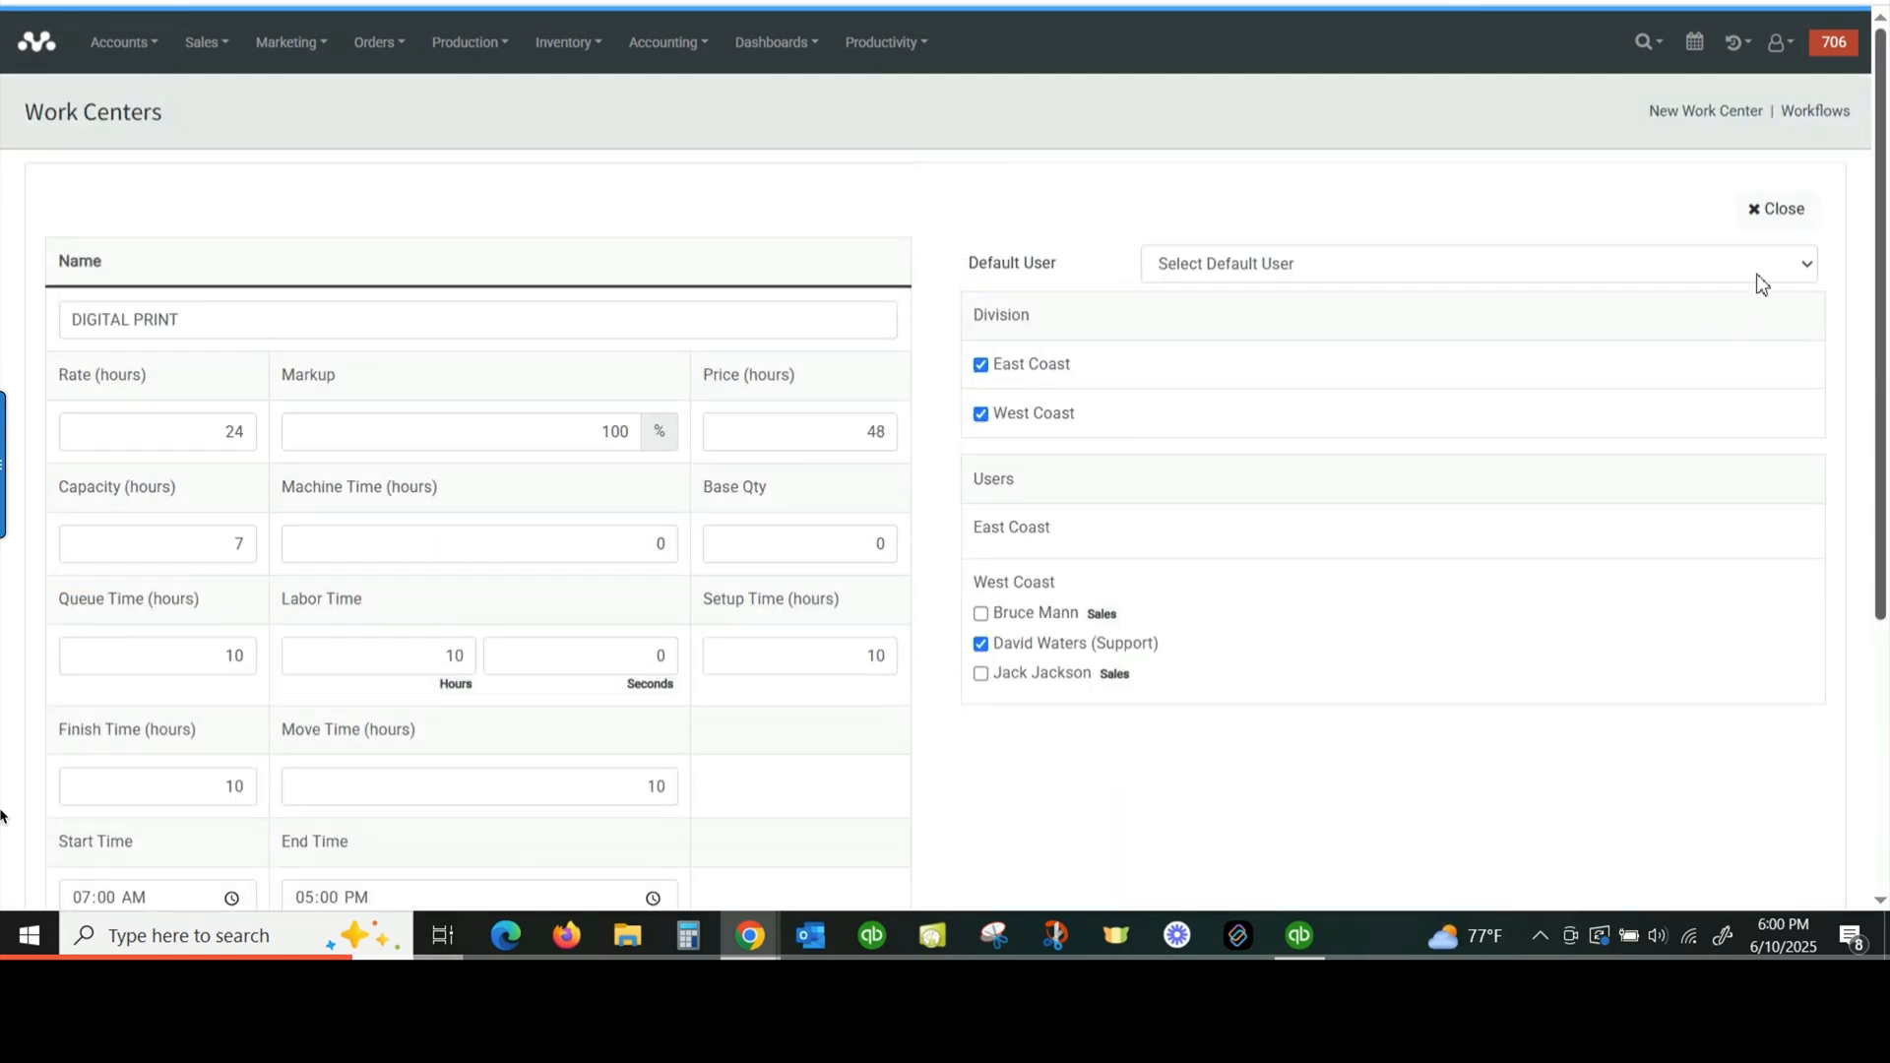
left_click(1778, 207)
scroll(1709, 243, "down", 4)
scroll(408, 228, "up", 4)
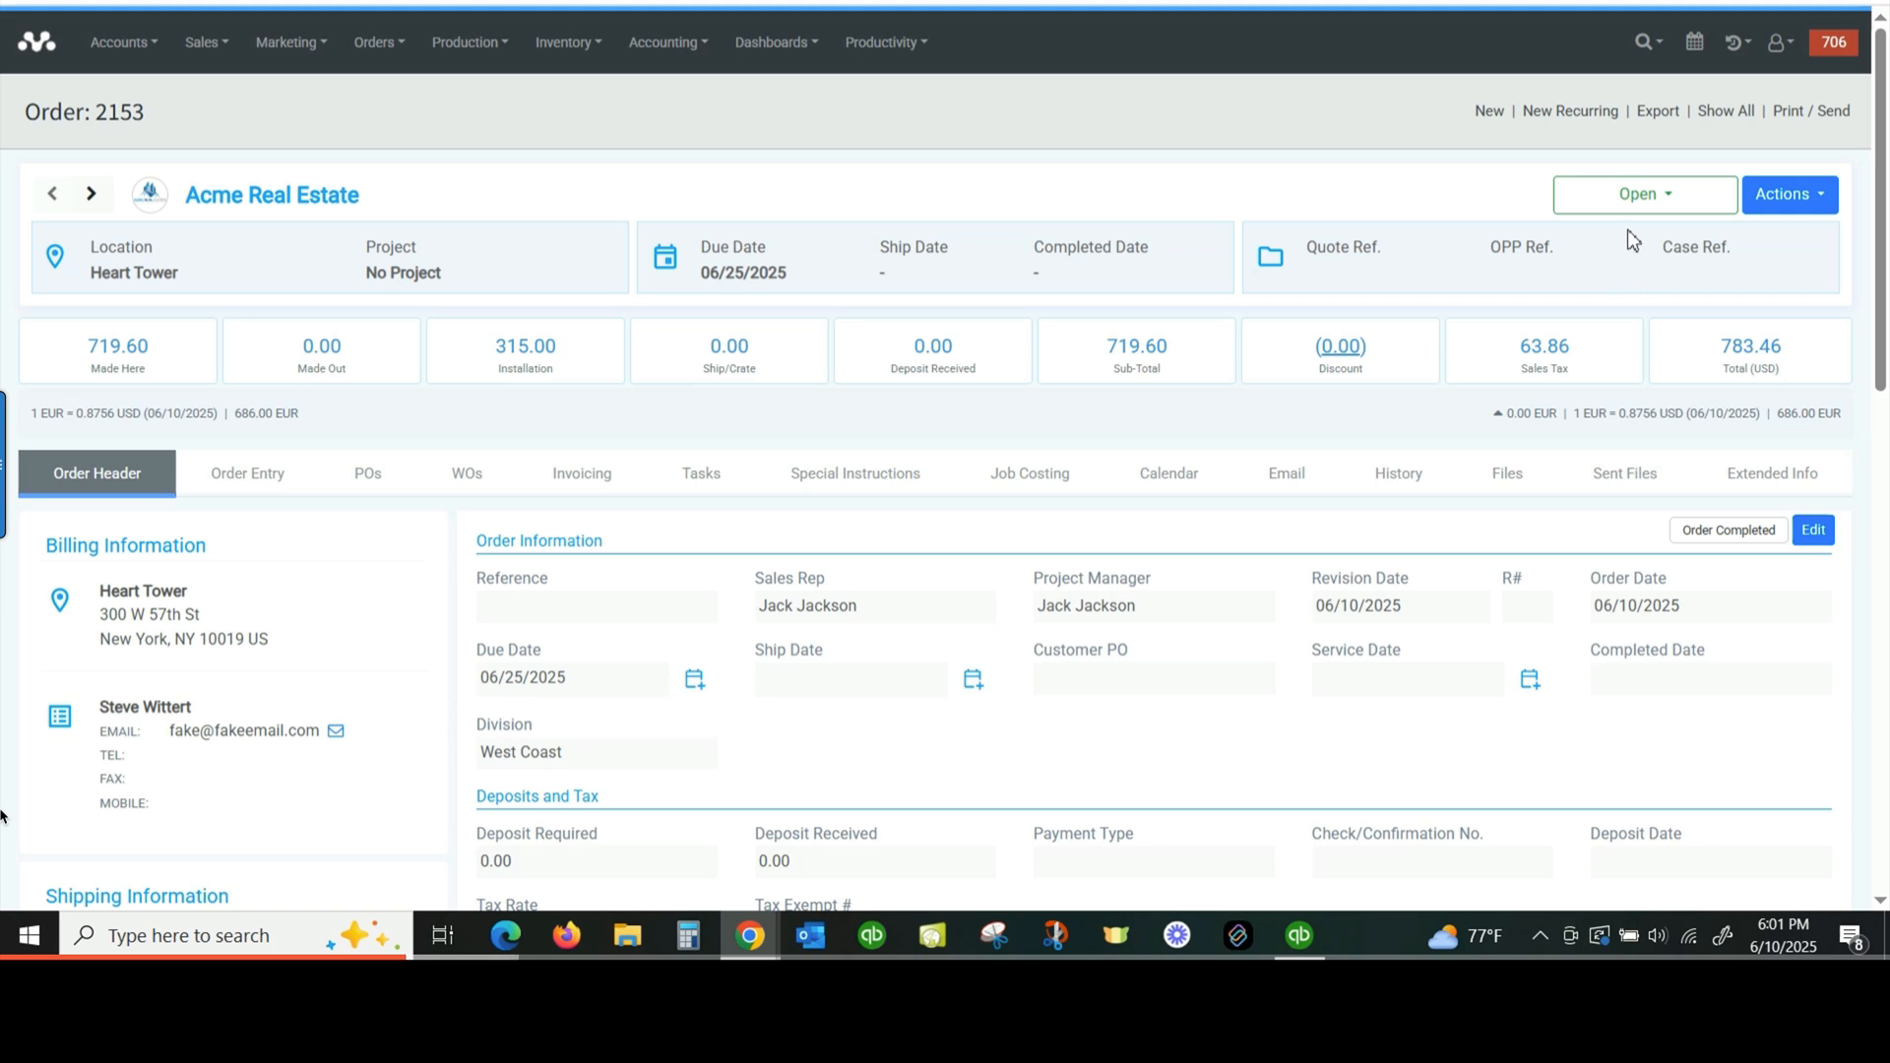
Step: Check the line items in the Acme Real Estate order's entry, and process the order
left_click(232, 479)
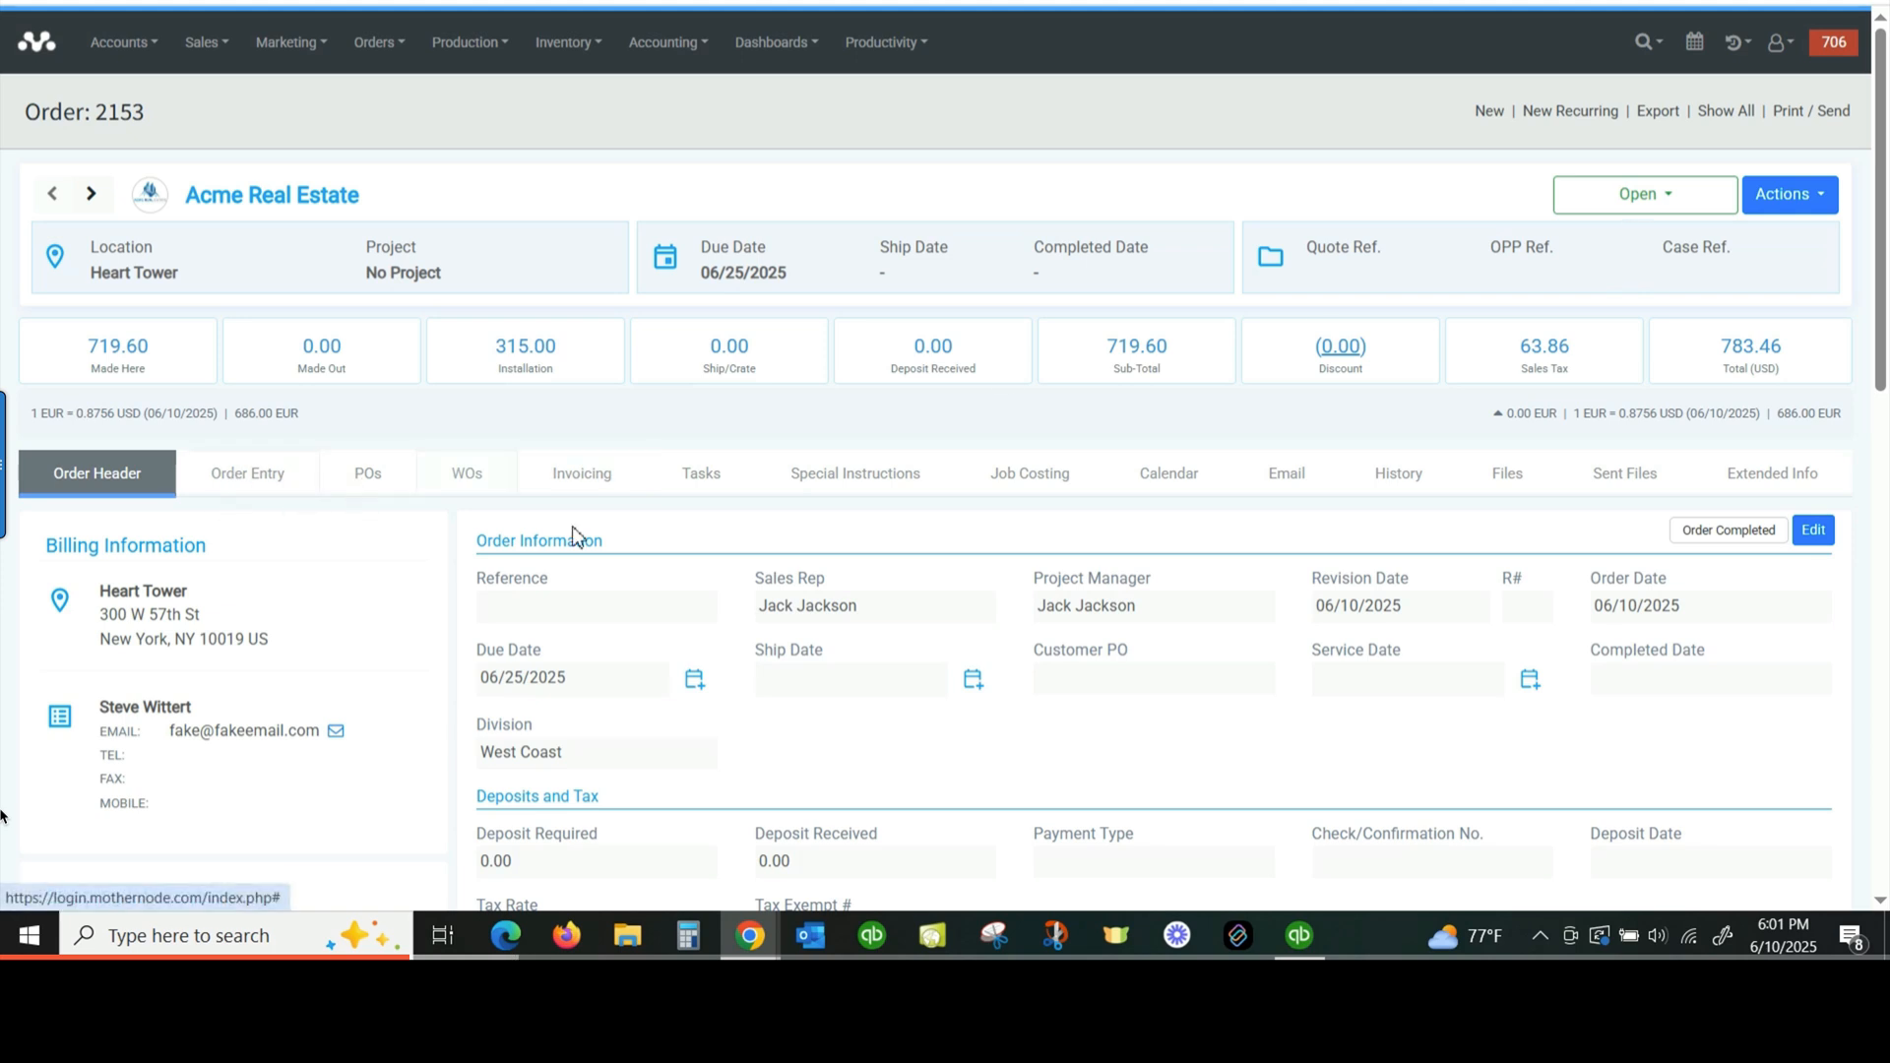
scroll(583, 540, "down", 1)
scroll(588, 556, "down", 2)
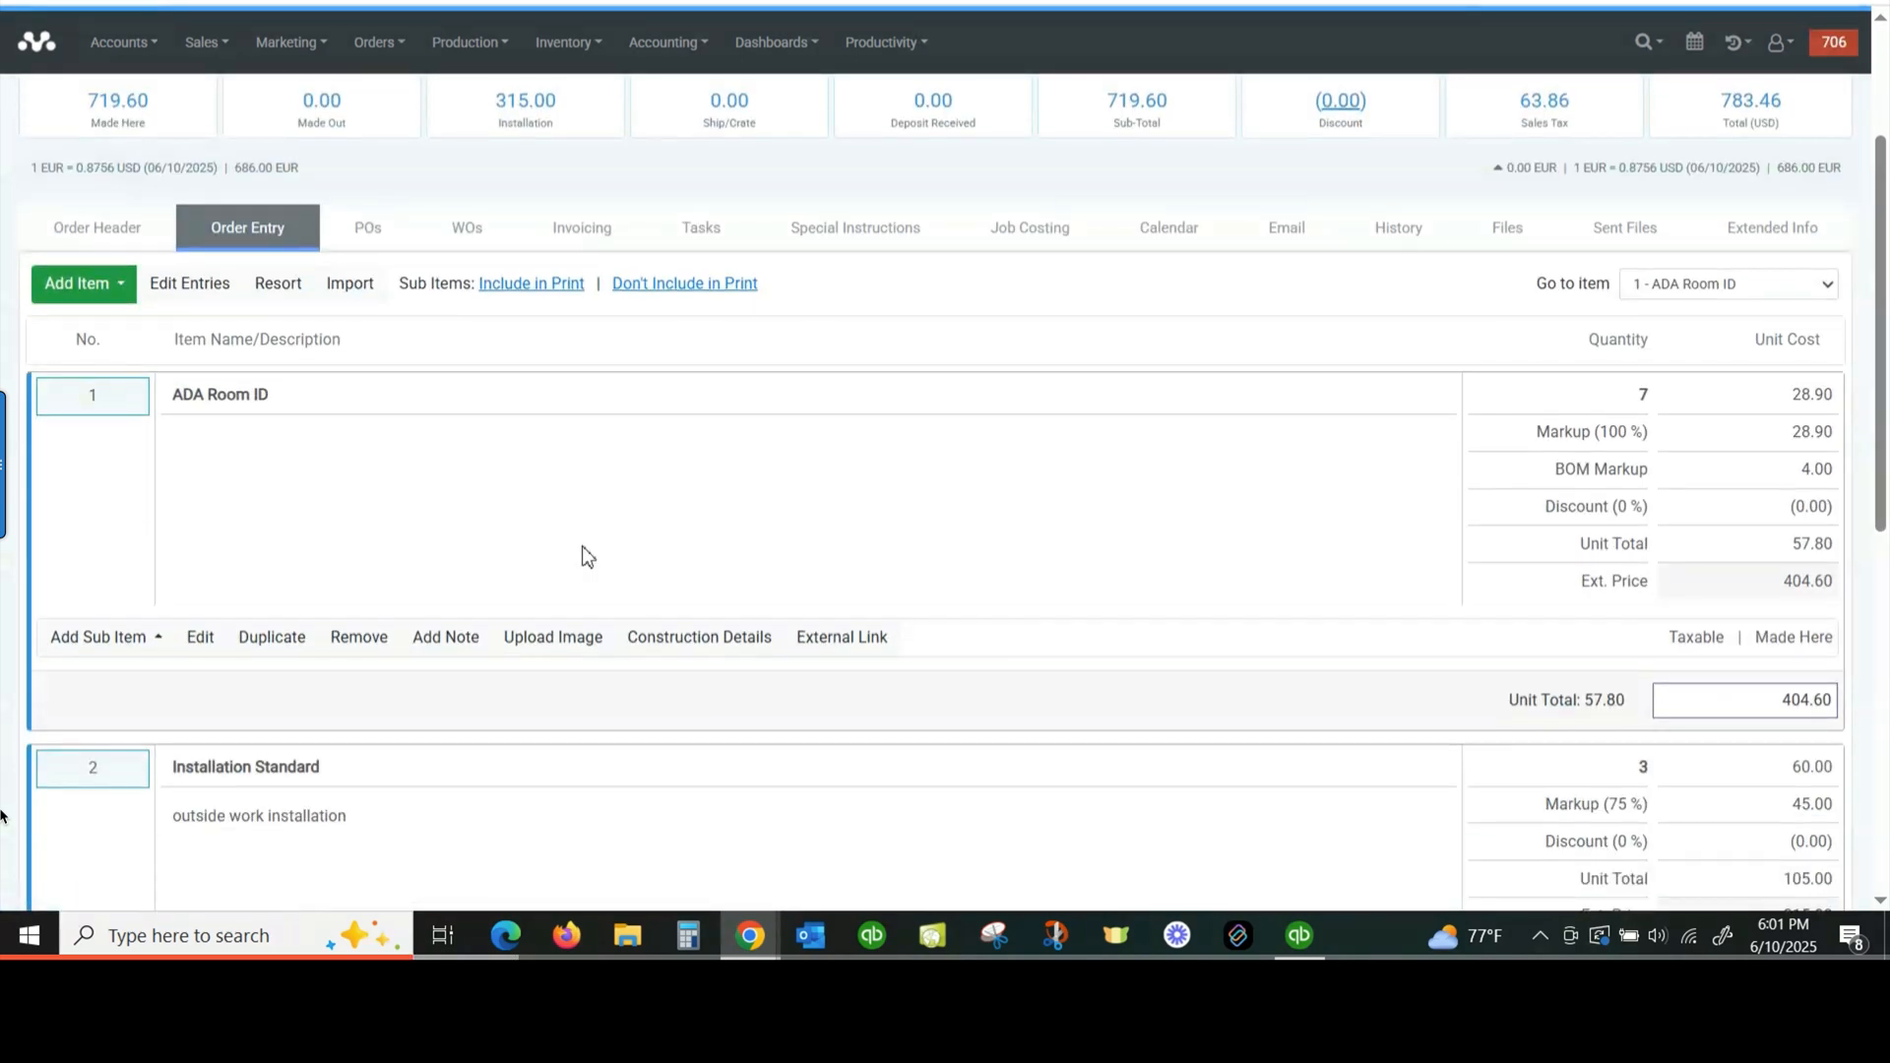
scroll(585, 558, "down", 1)
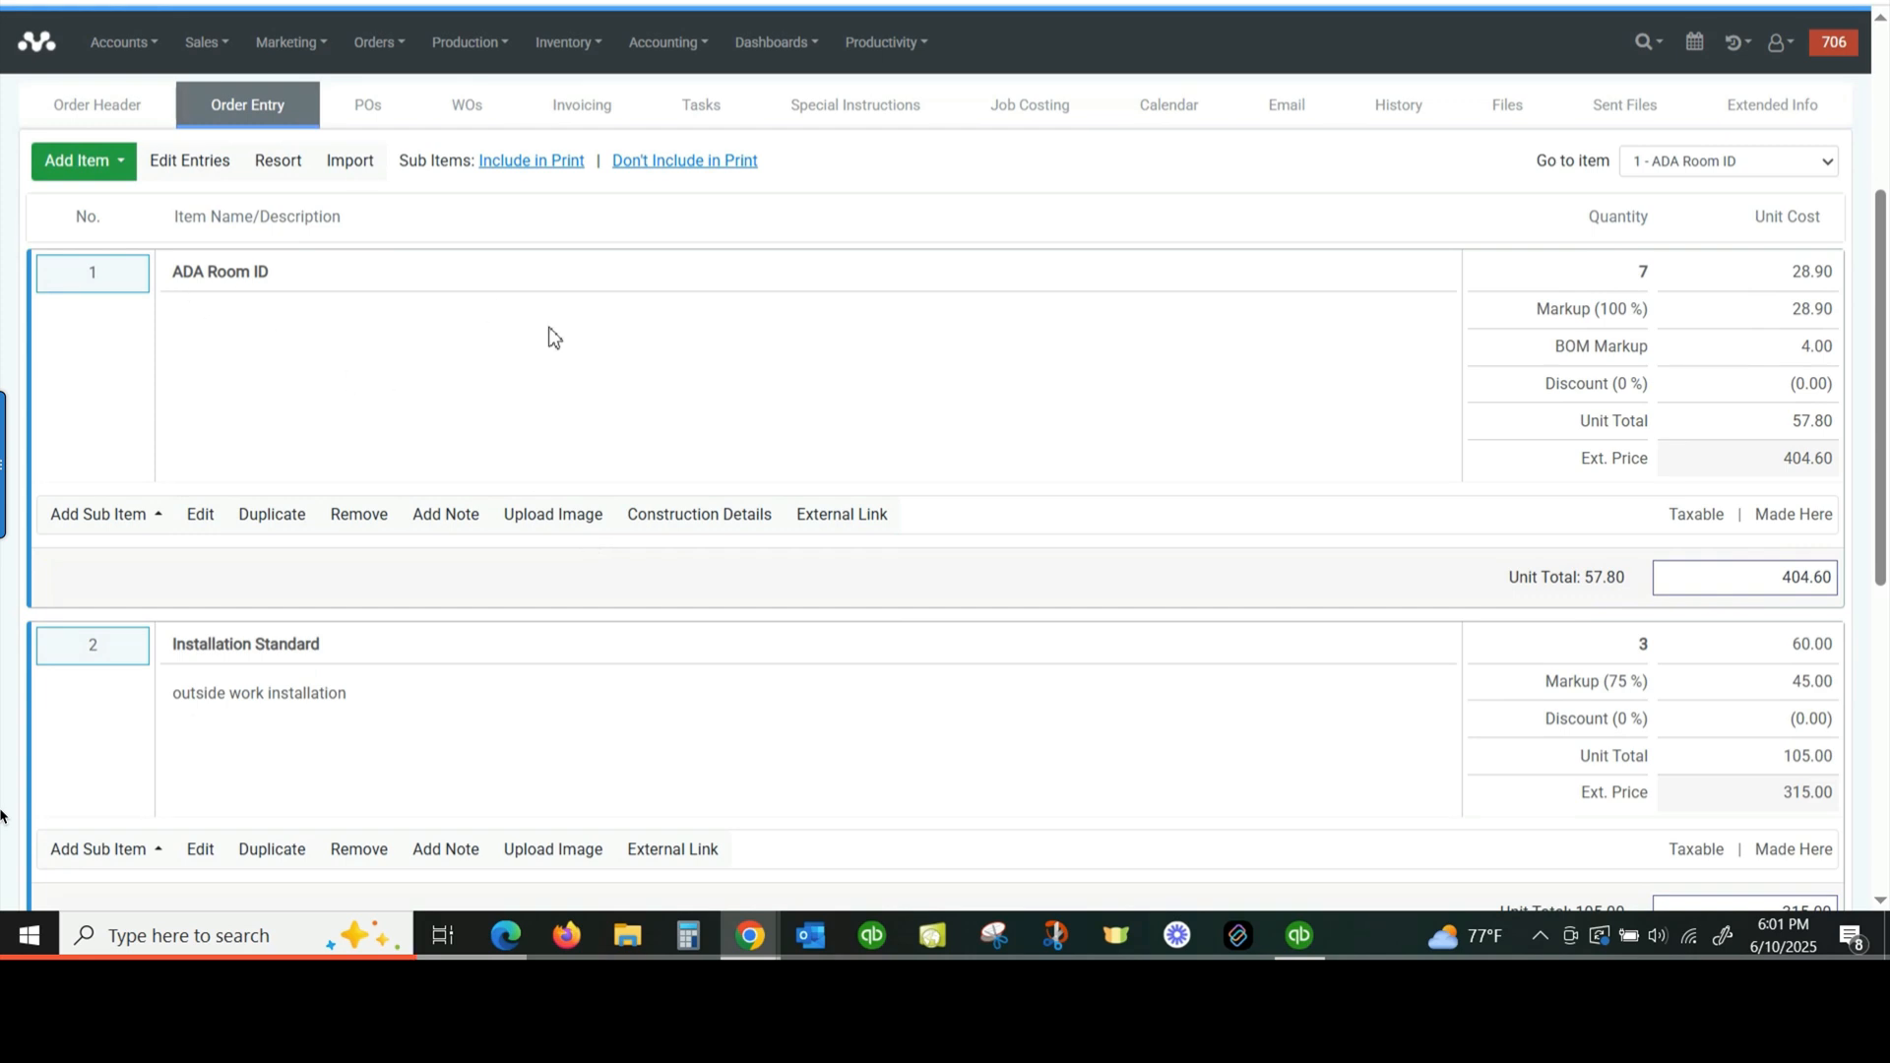
scroll(717, 601, "up", 3)
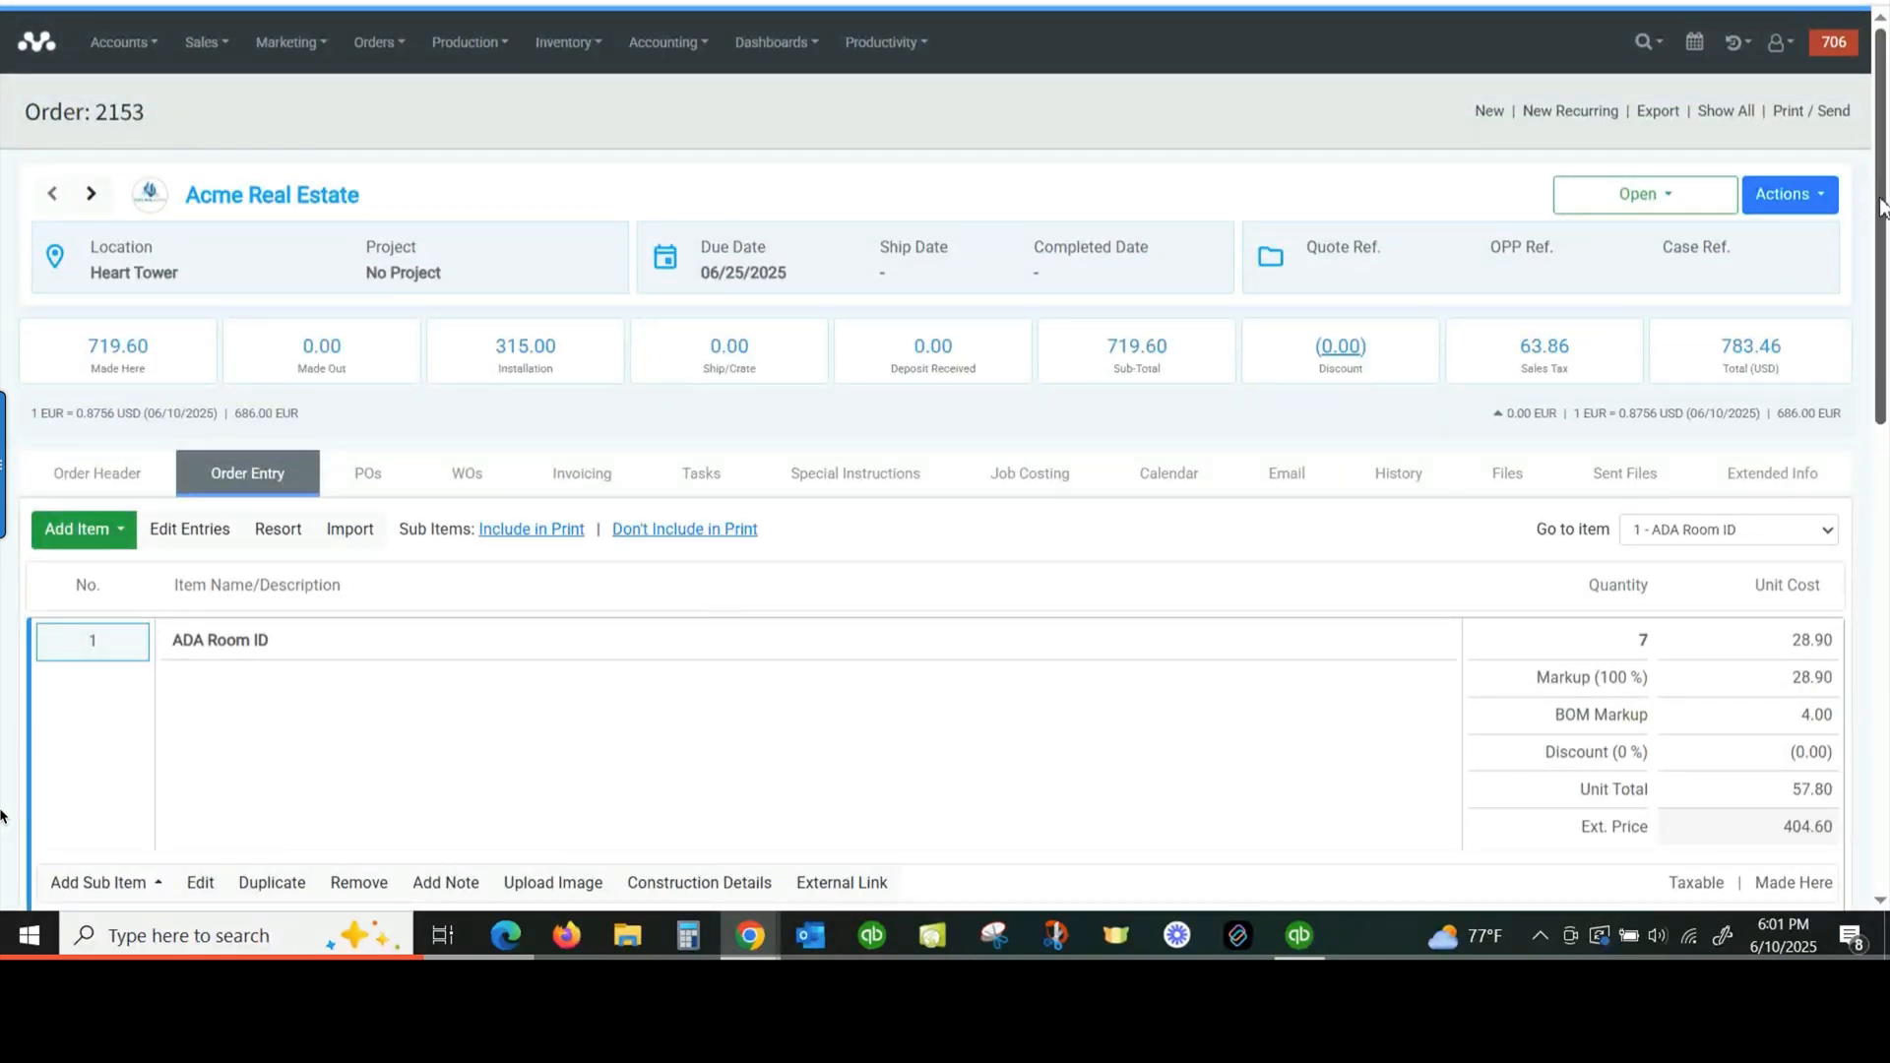
left_click_drag(1880, 217, 1876, 690)
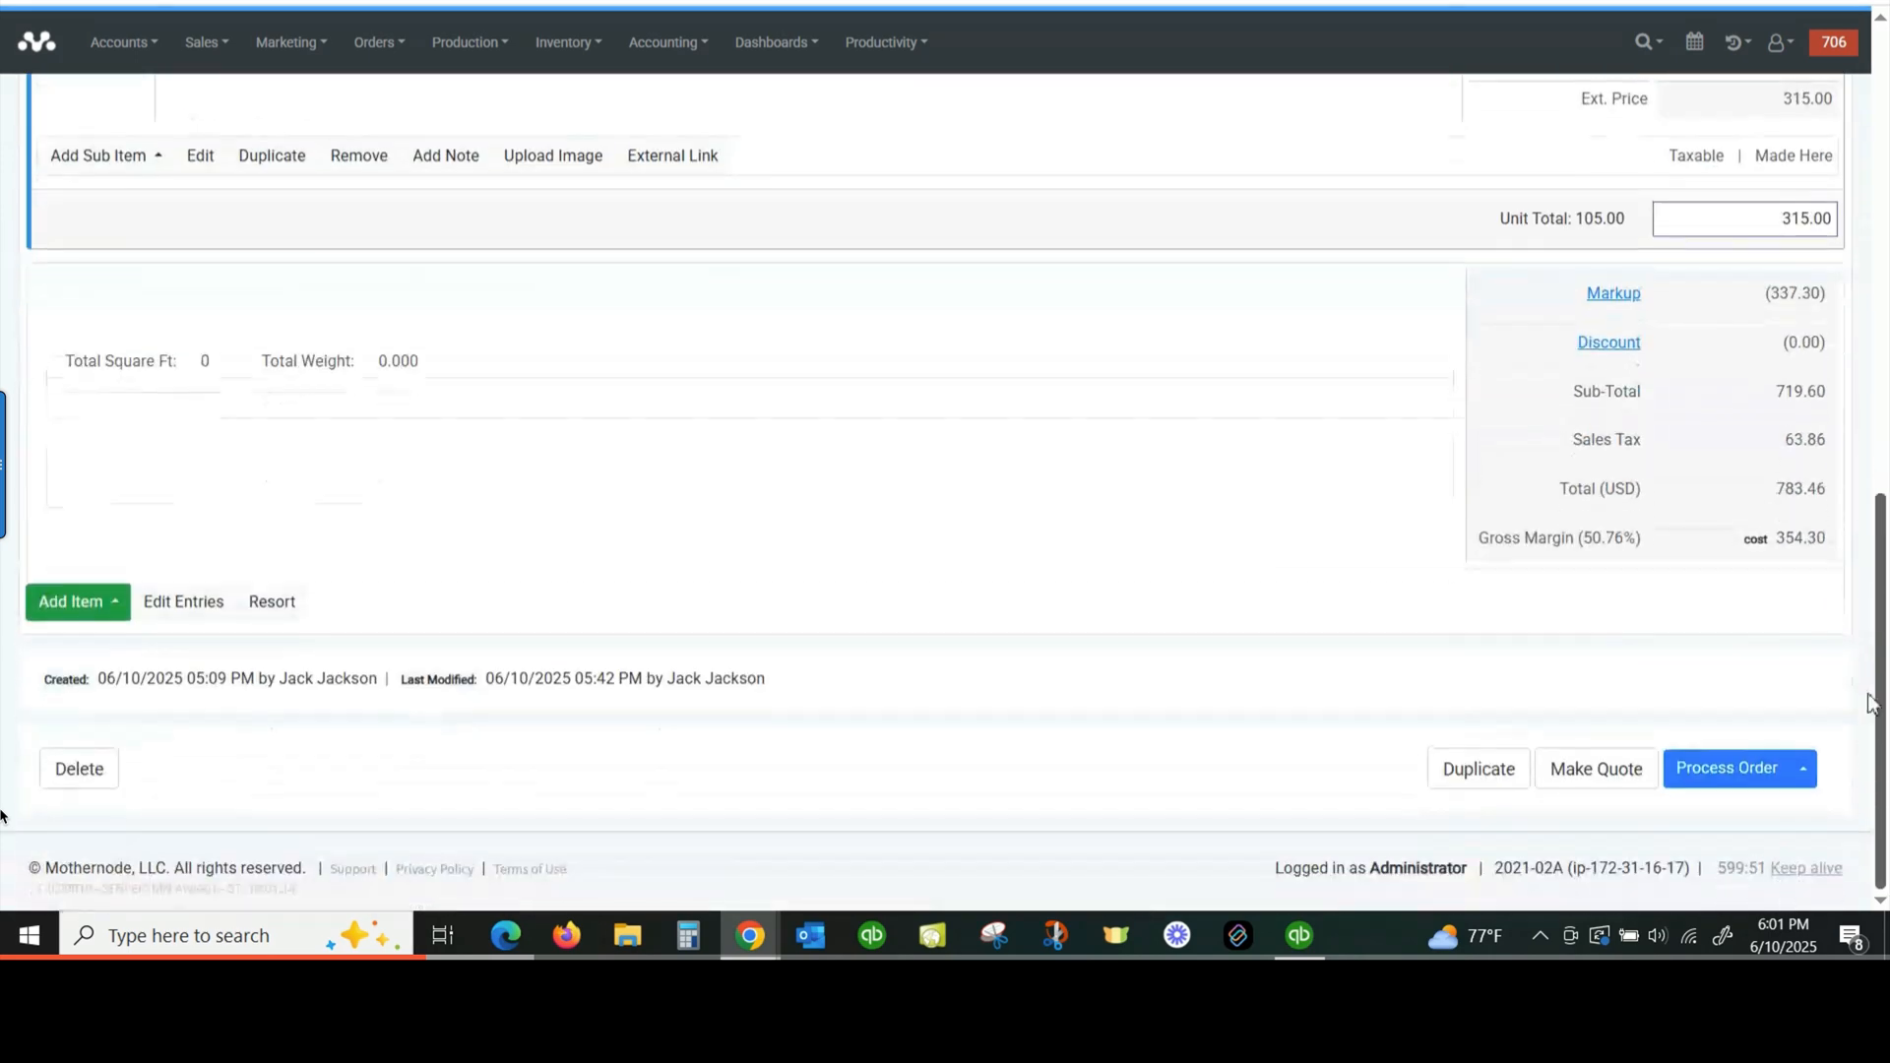
left_click(1730, 769)
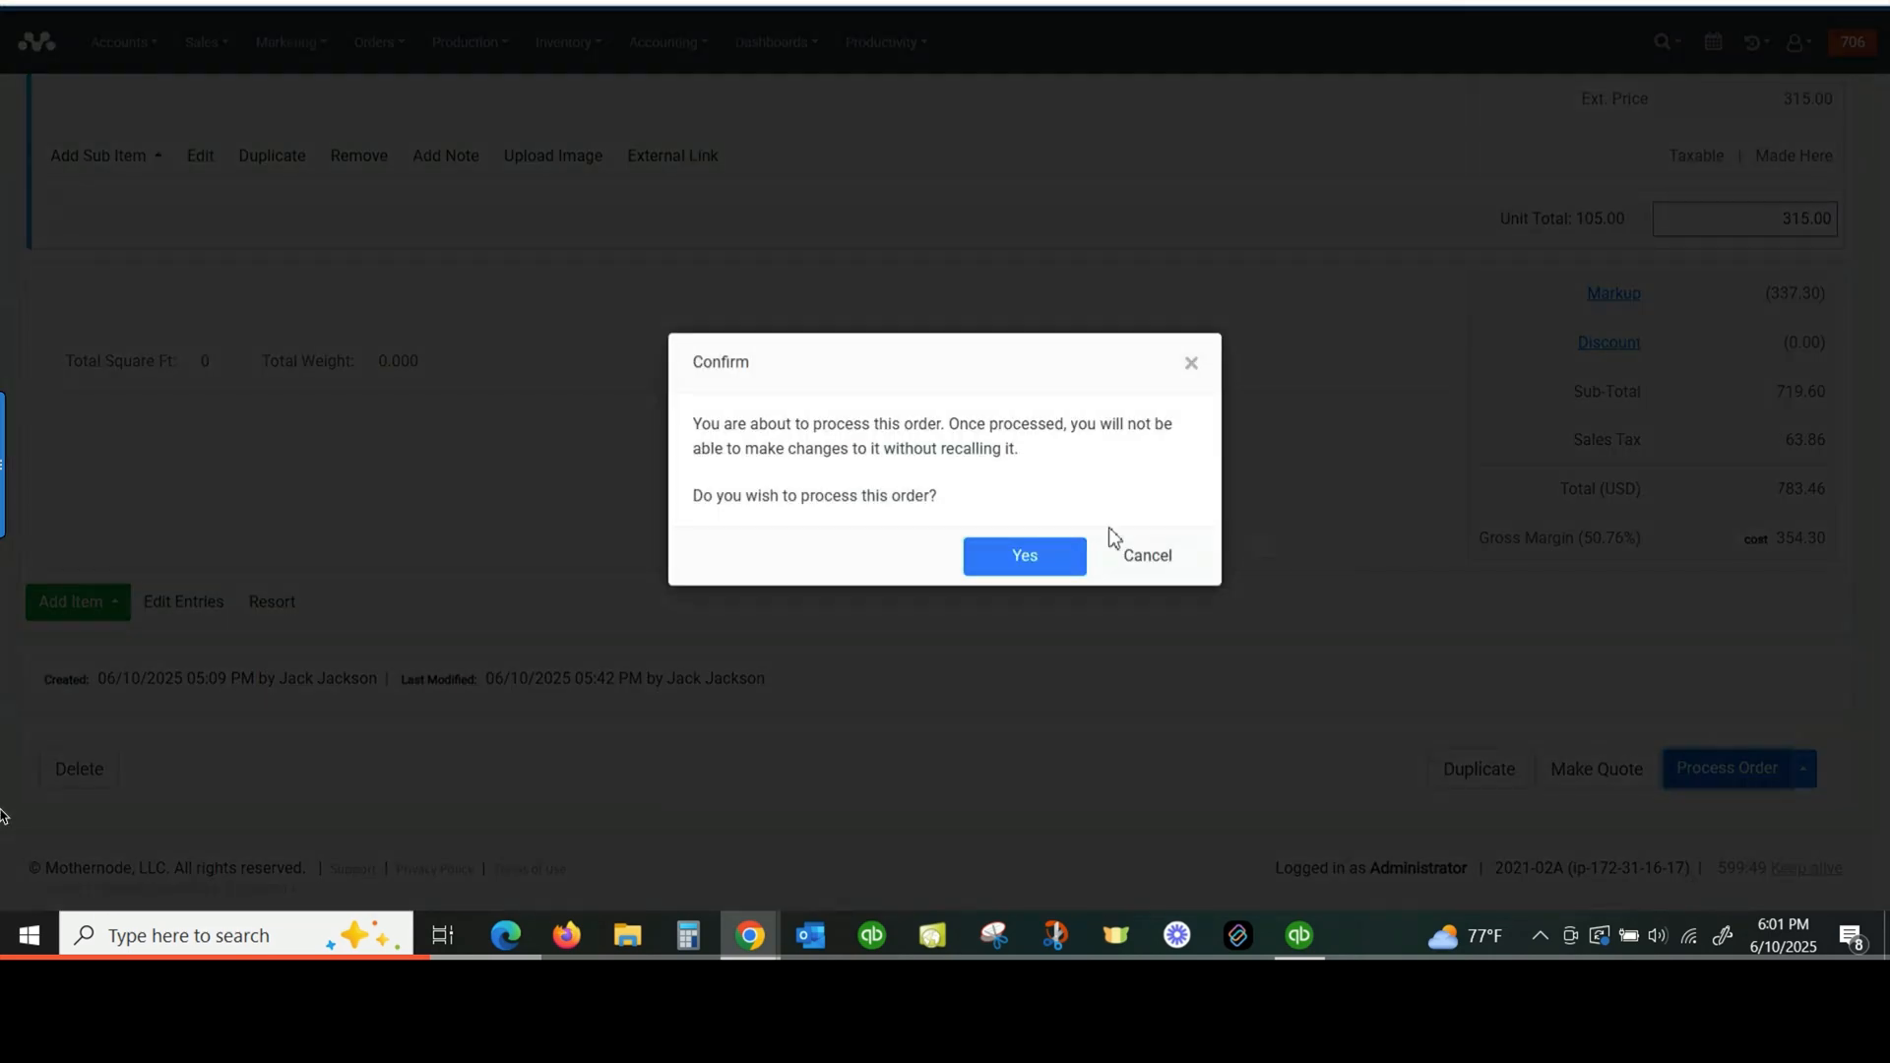
left_click(1025, 557)
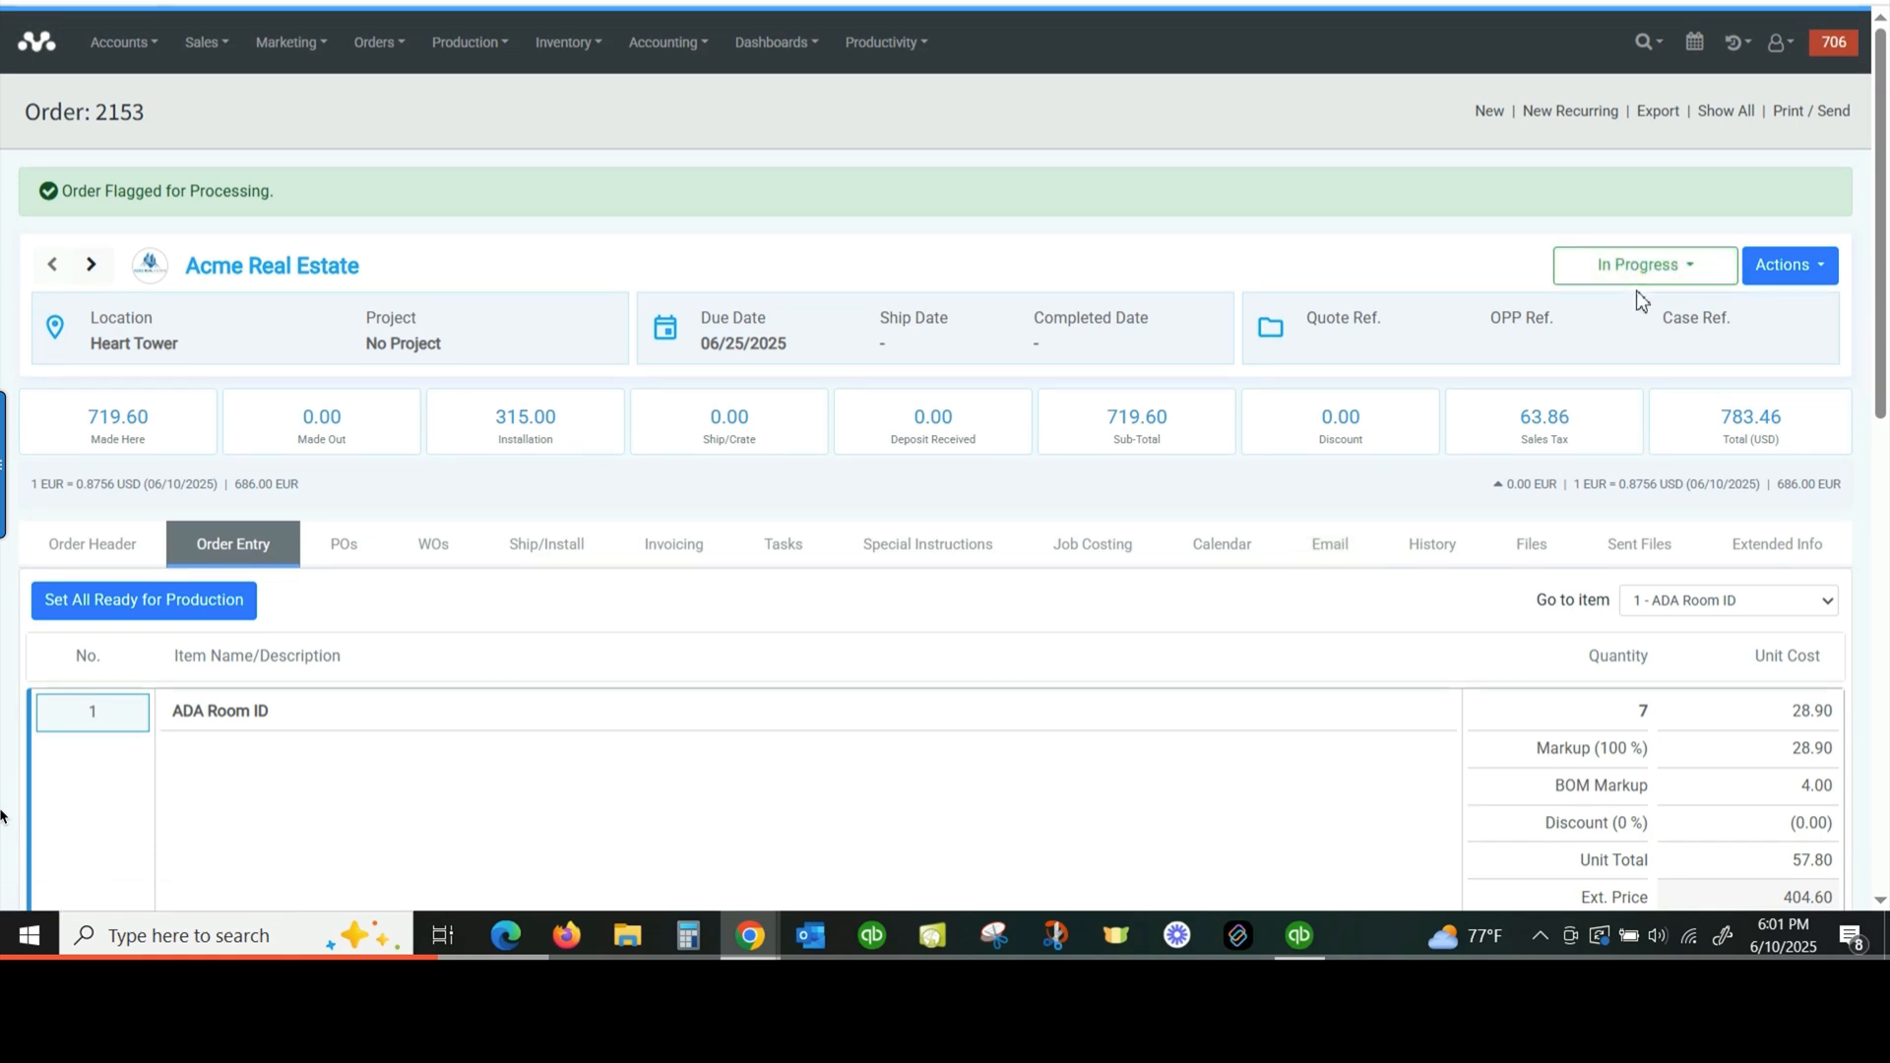
Step: Mark the ADA Room ID line item as ready for production
scroll(654, 640, "down", 3)
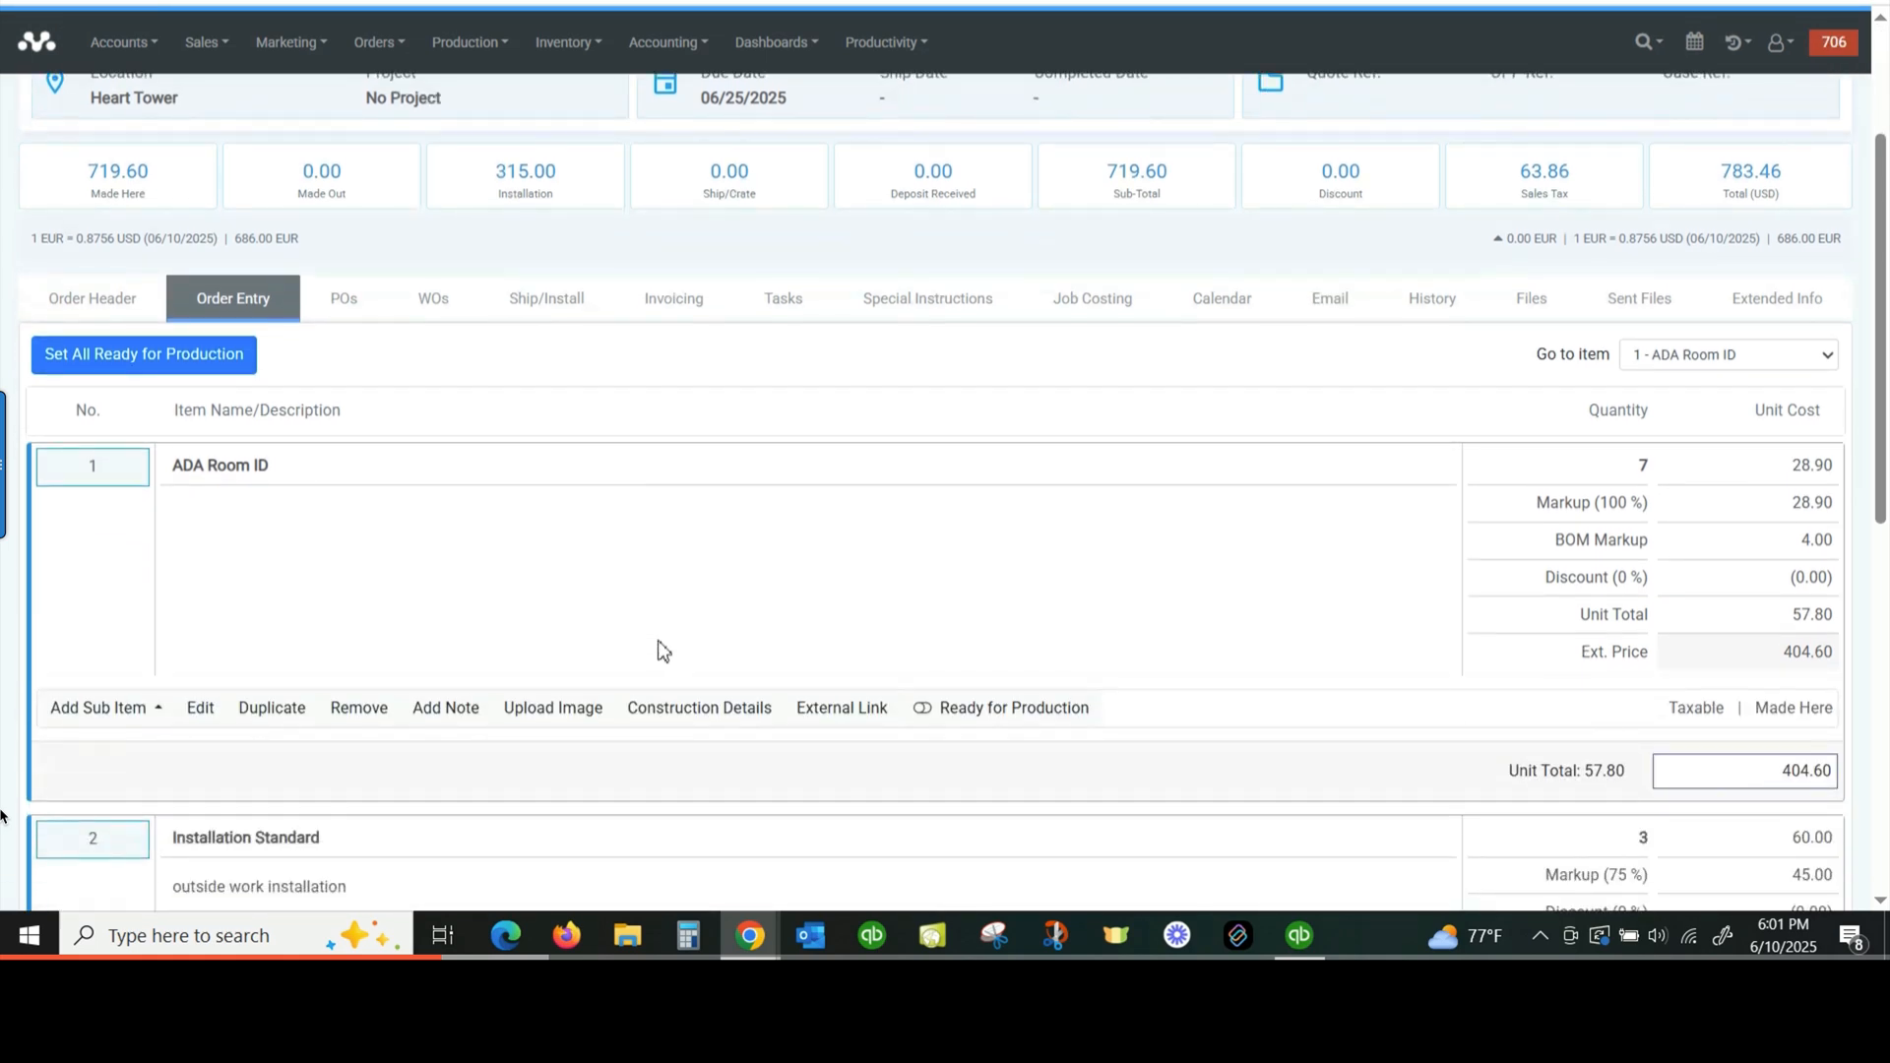
scroll(659, 641, "down", 1)
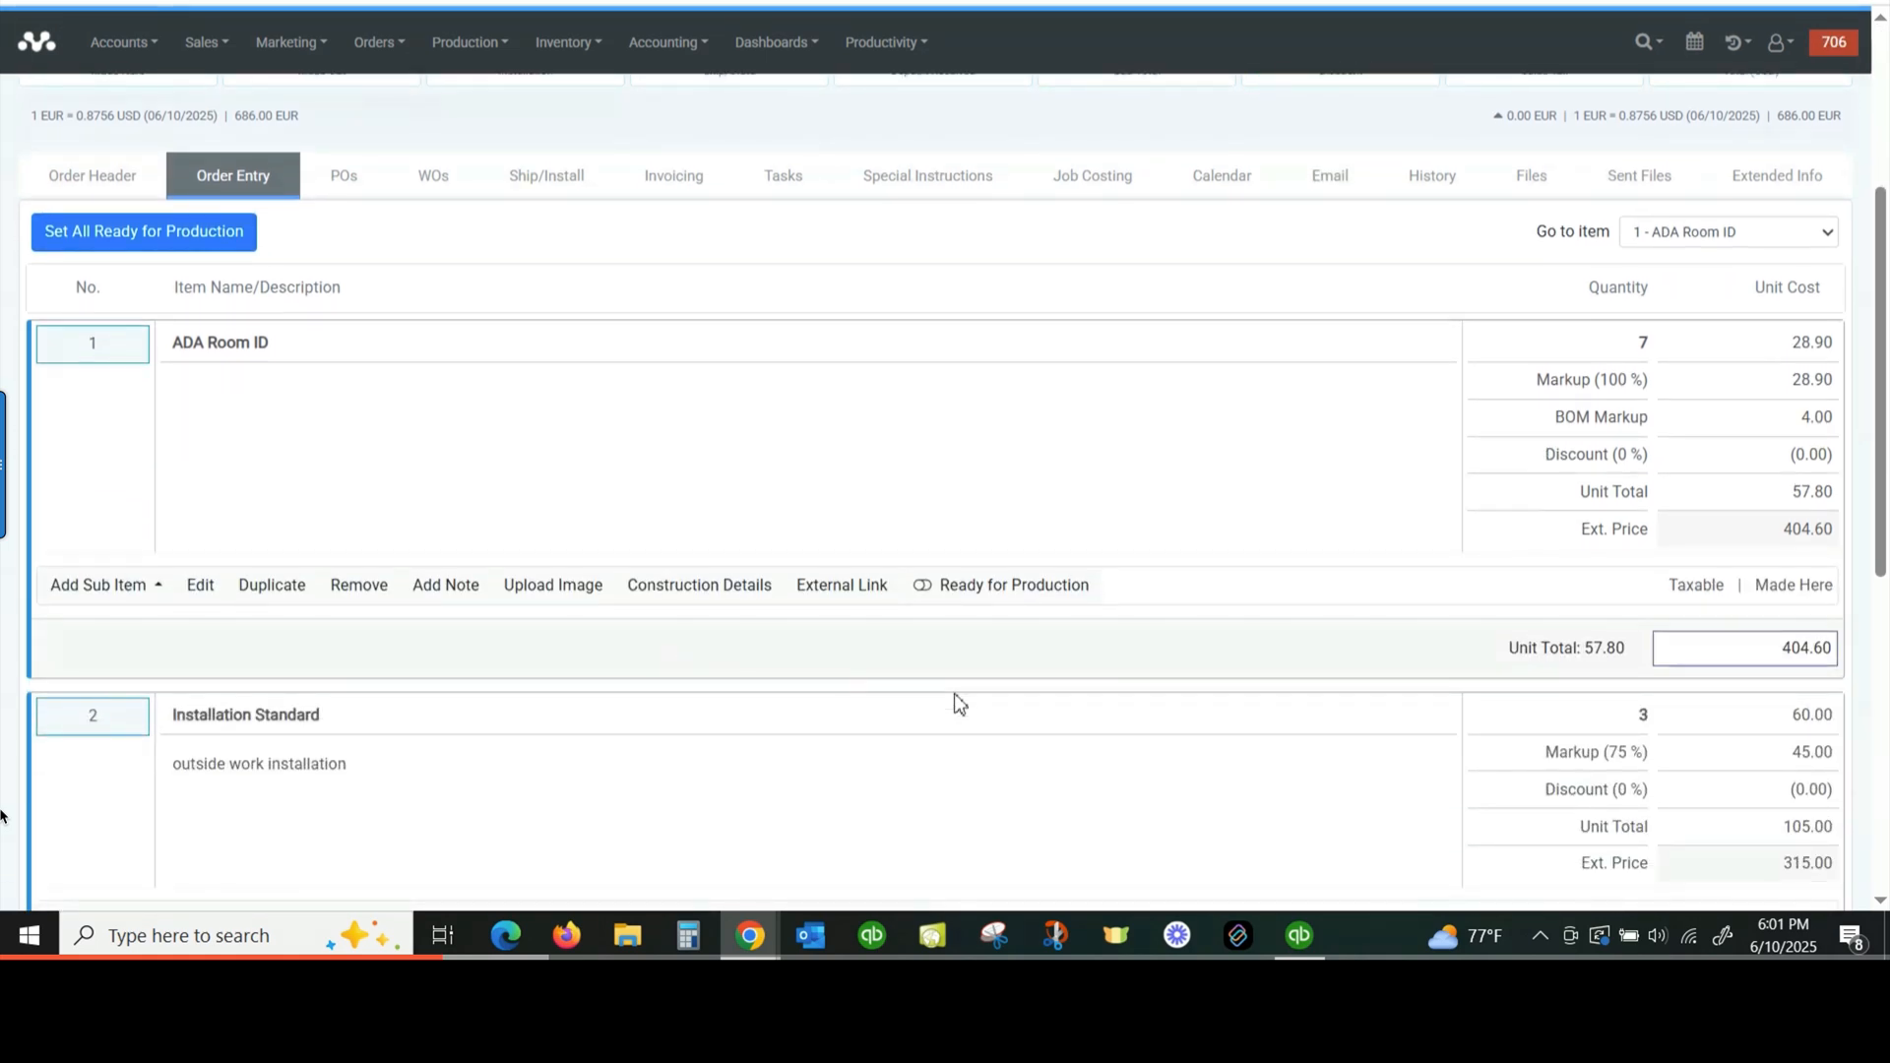
left_click(928, 595)
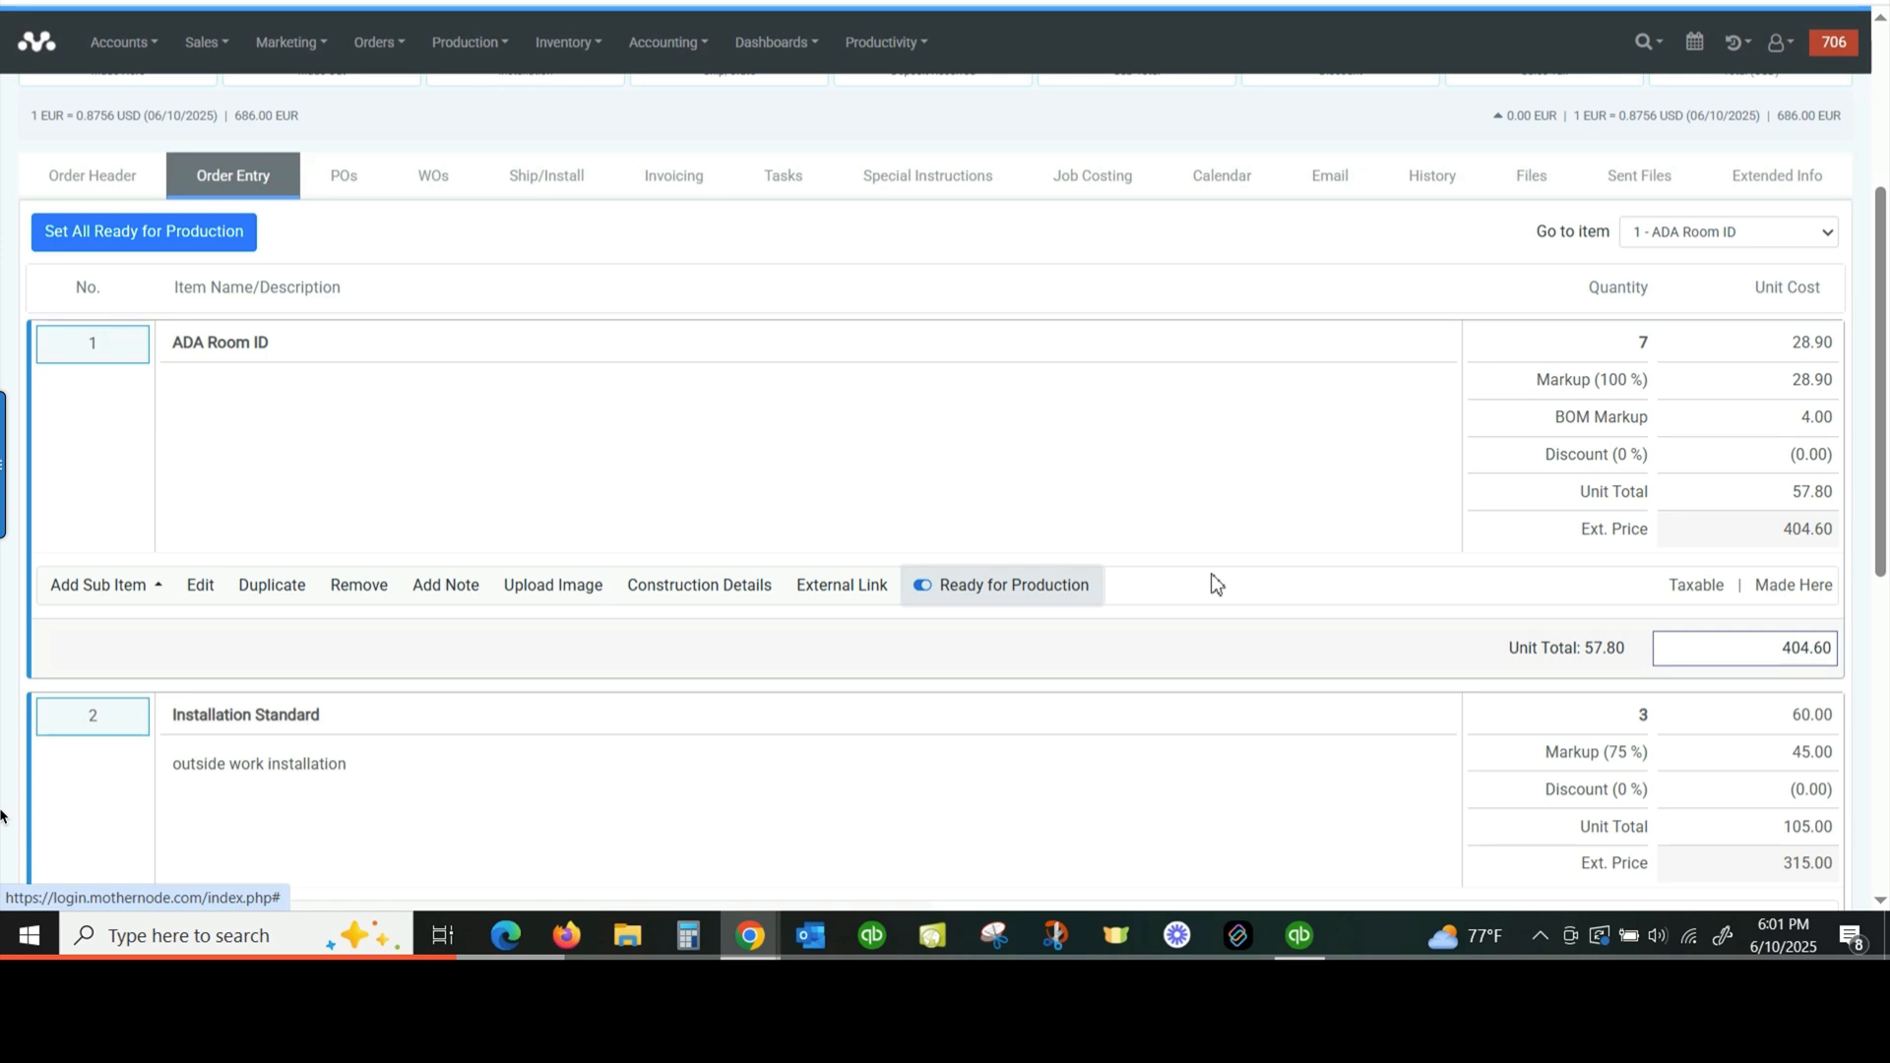
scroll(1217, 584, "up", 2)
scroll(1133, 668, "down", 2)
Step: Open the Acme Real Estate order from the Ready for Production list
left_click(458, 44)
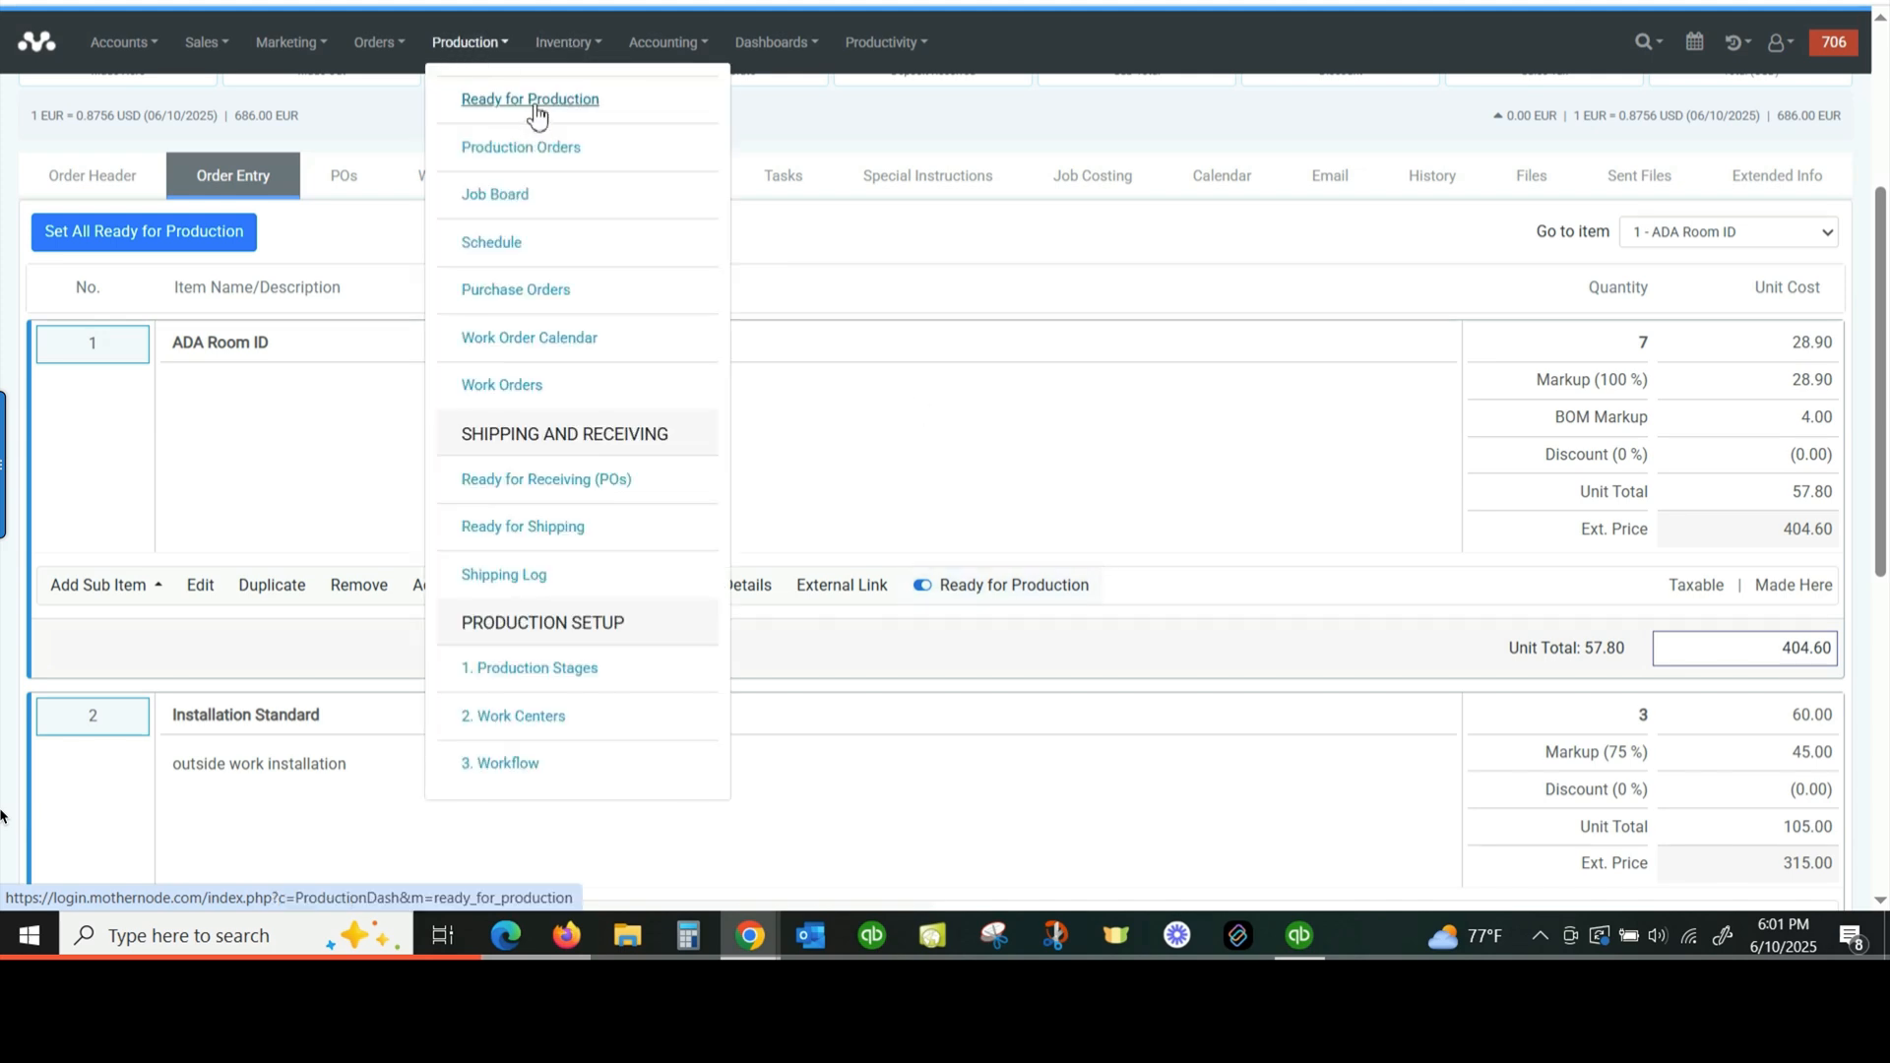
left_click(474, 103)
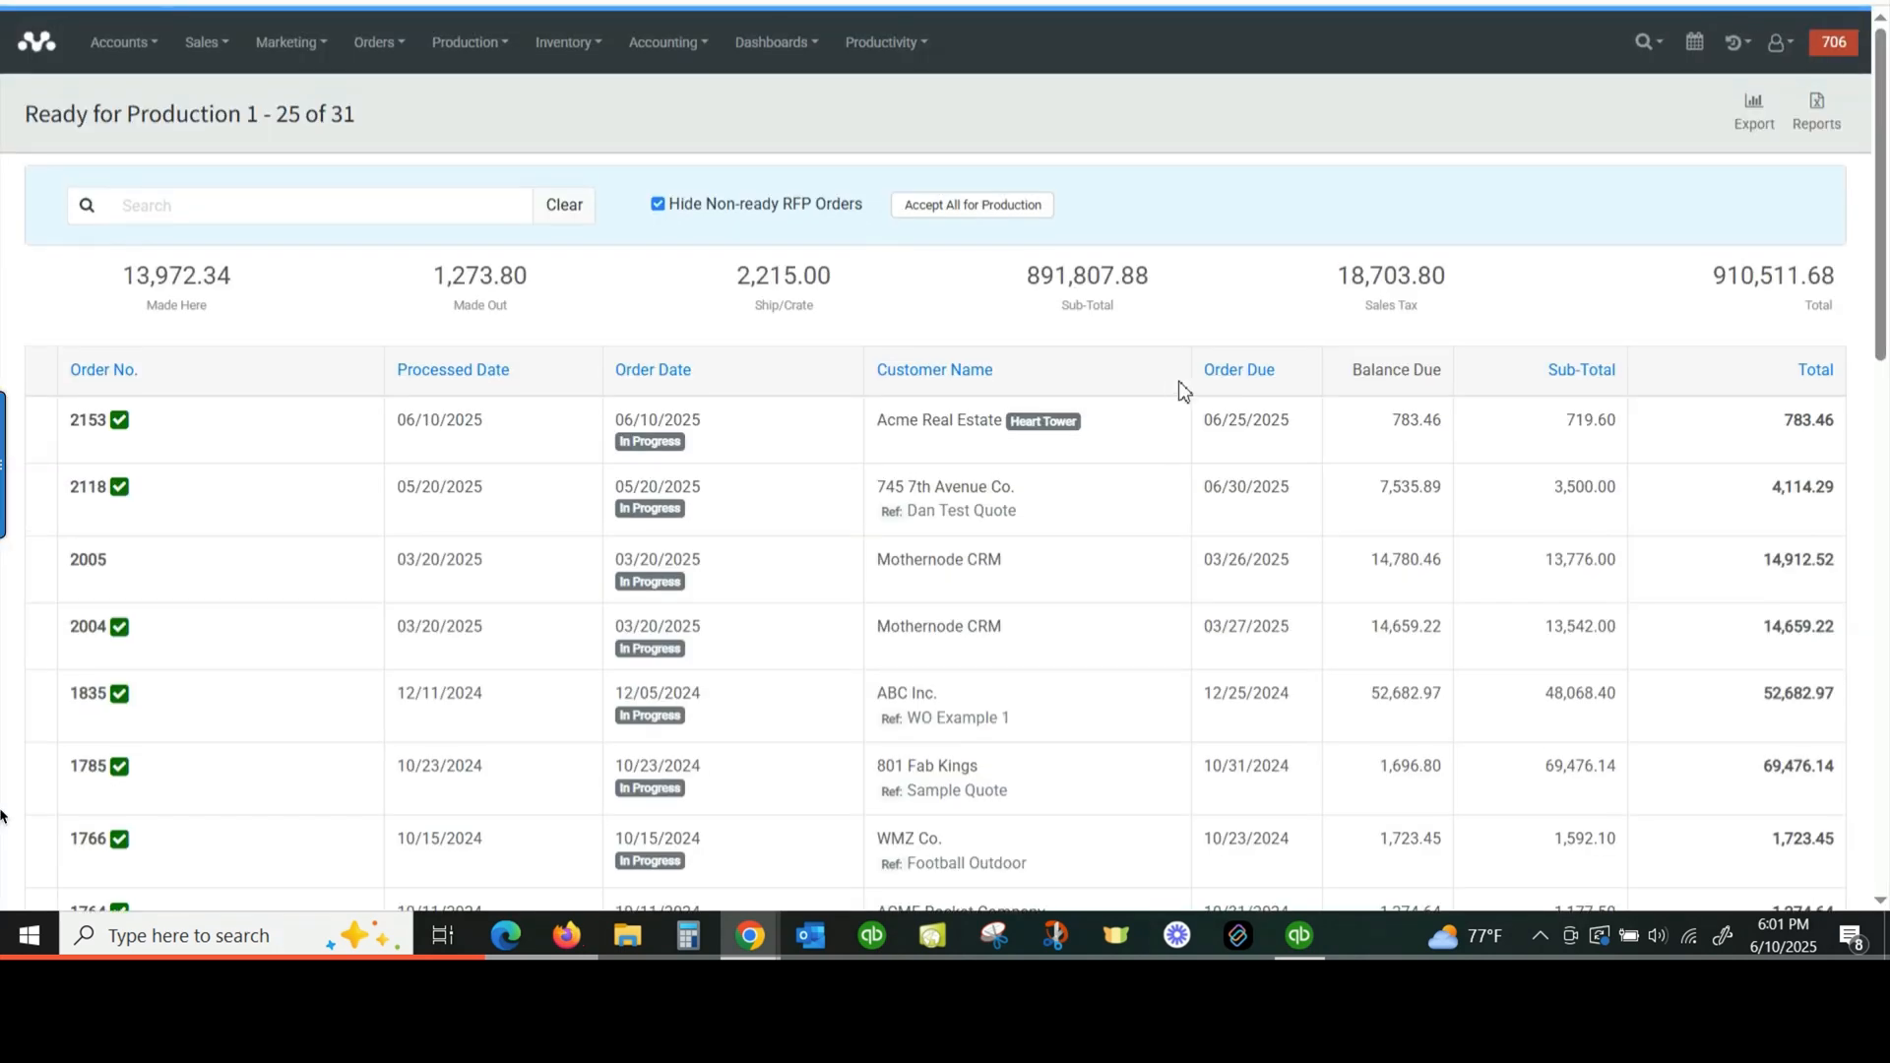
left_click(519, 427)
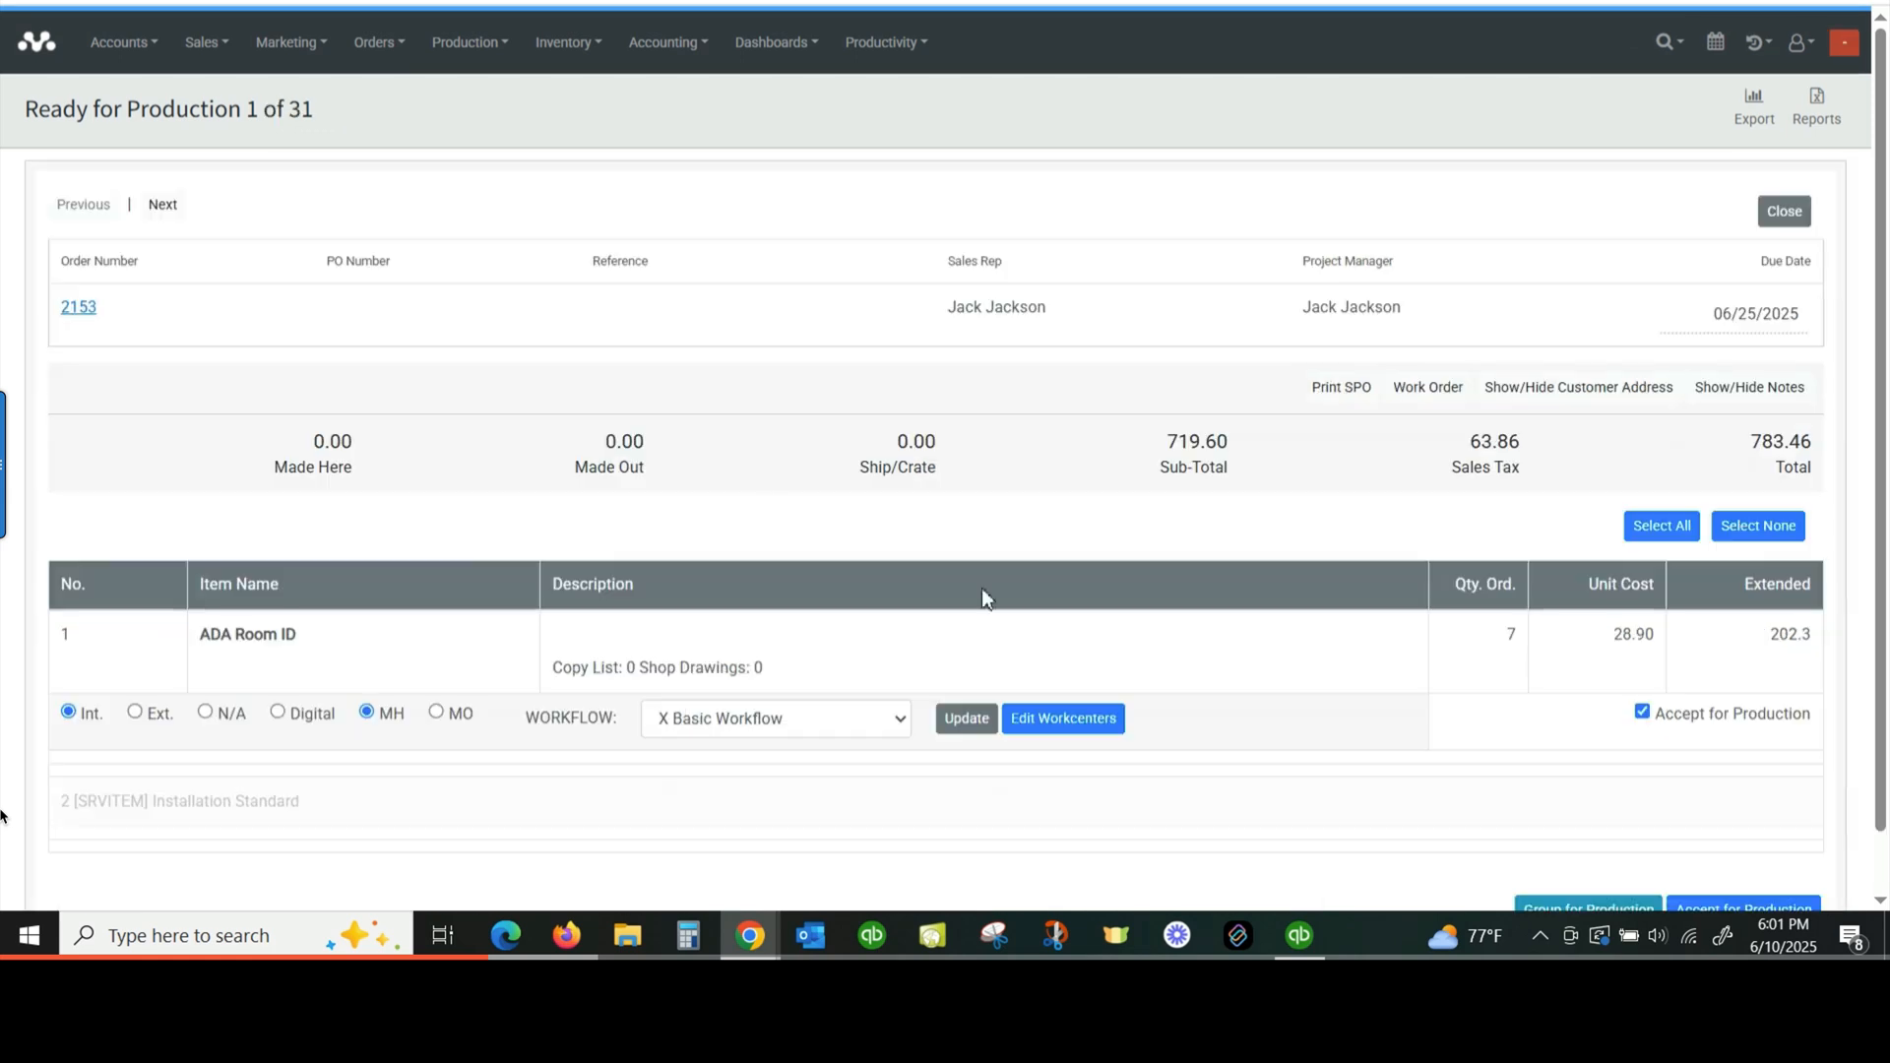
Step: Keep X Basic Workflow for the ADA Room ID item and accept the order for production
scroll(1196, 689, "down", 2)
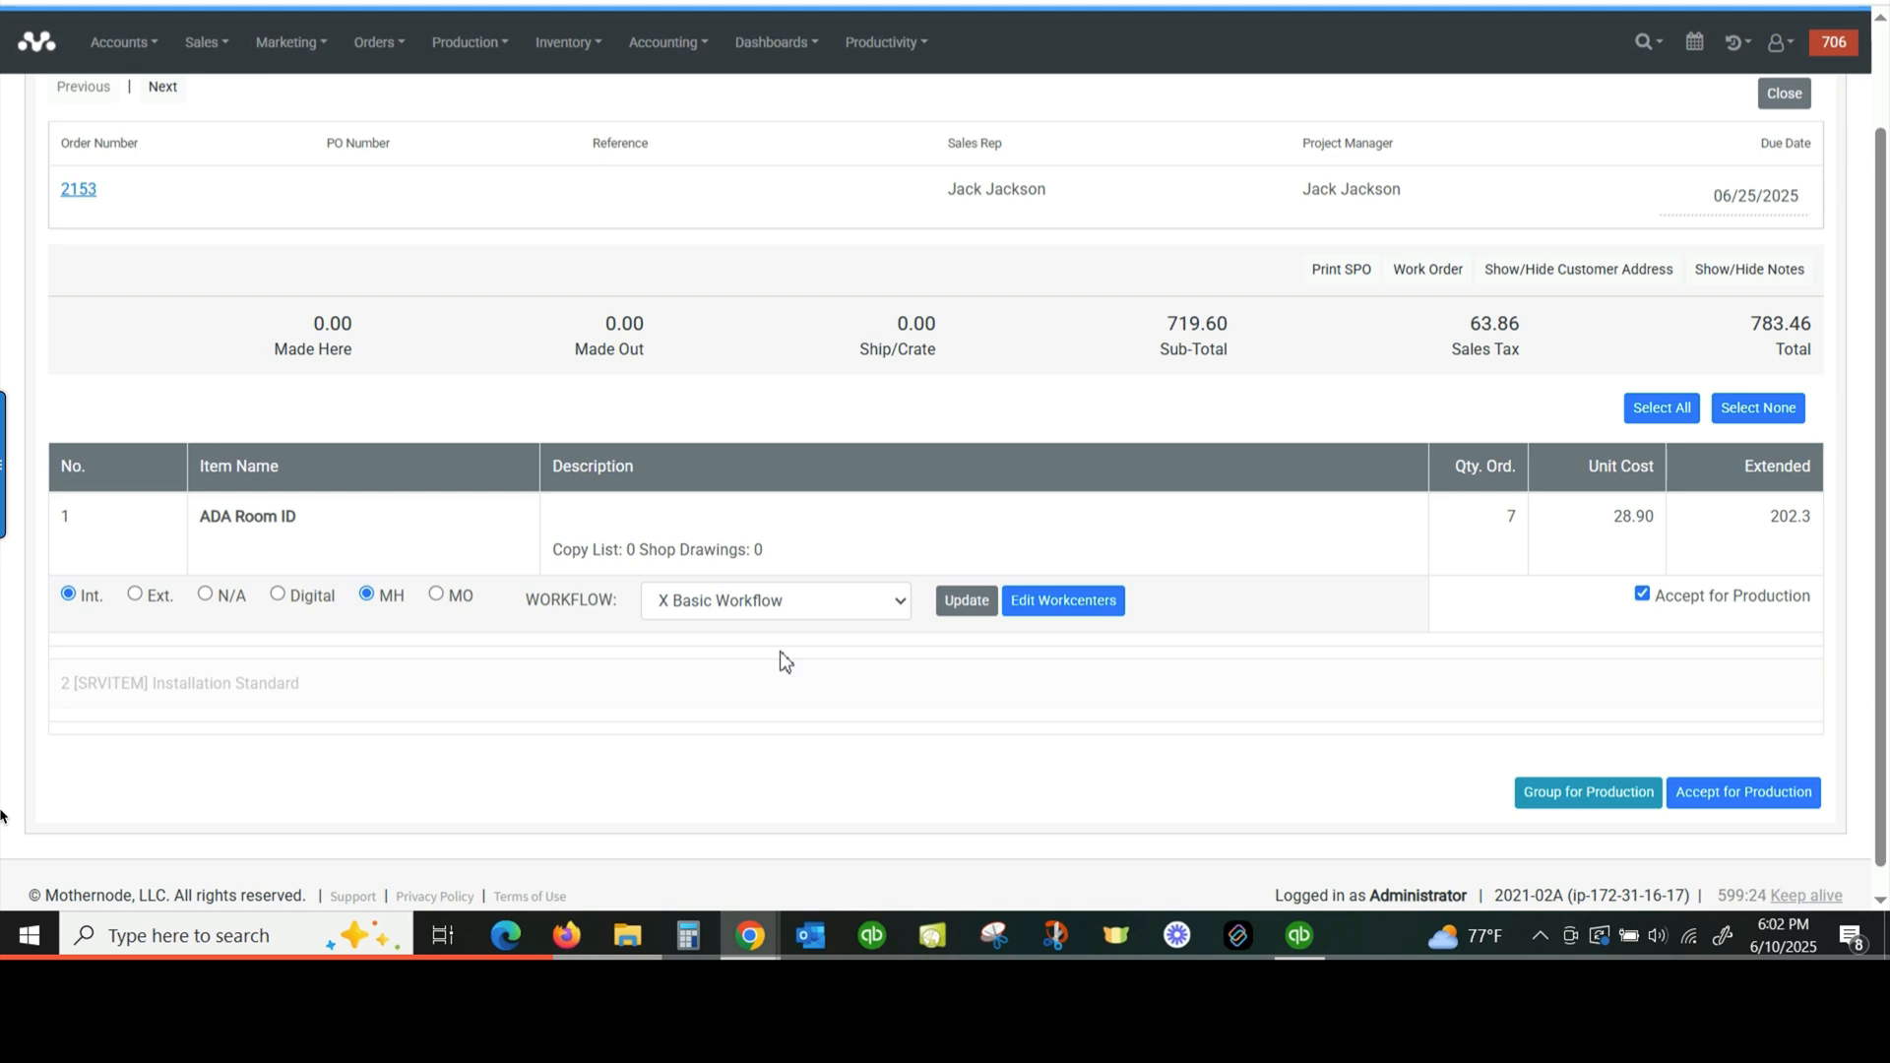
left_click(846, 606)
left_click(845, 605)
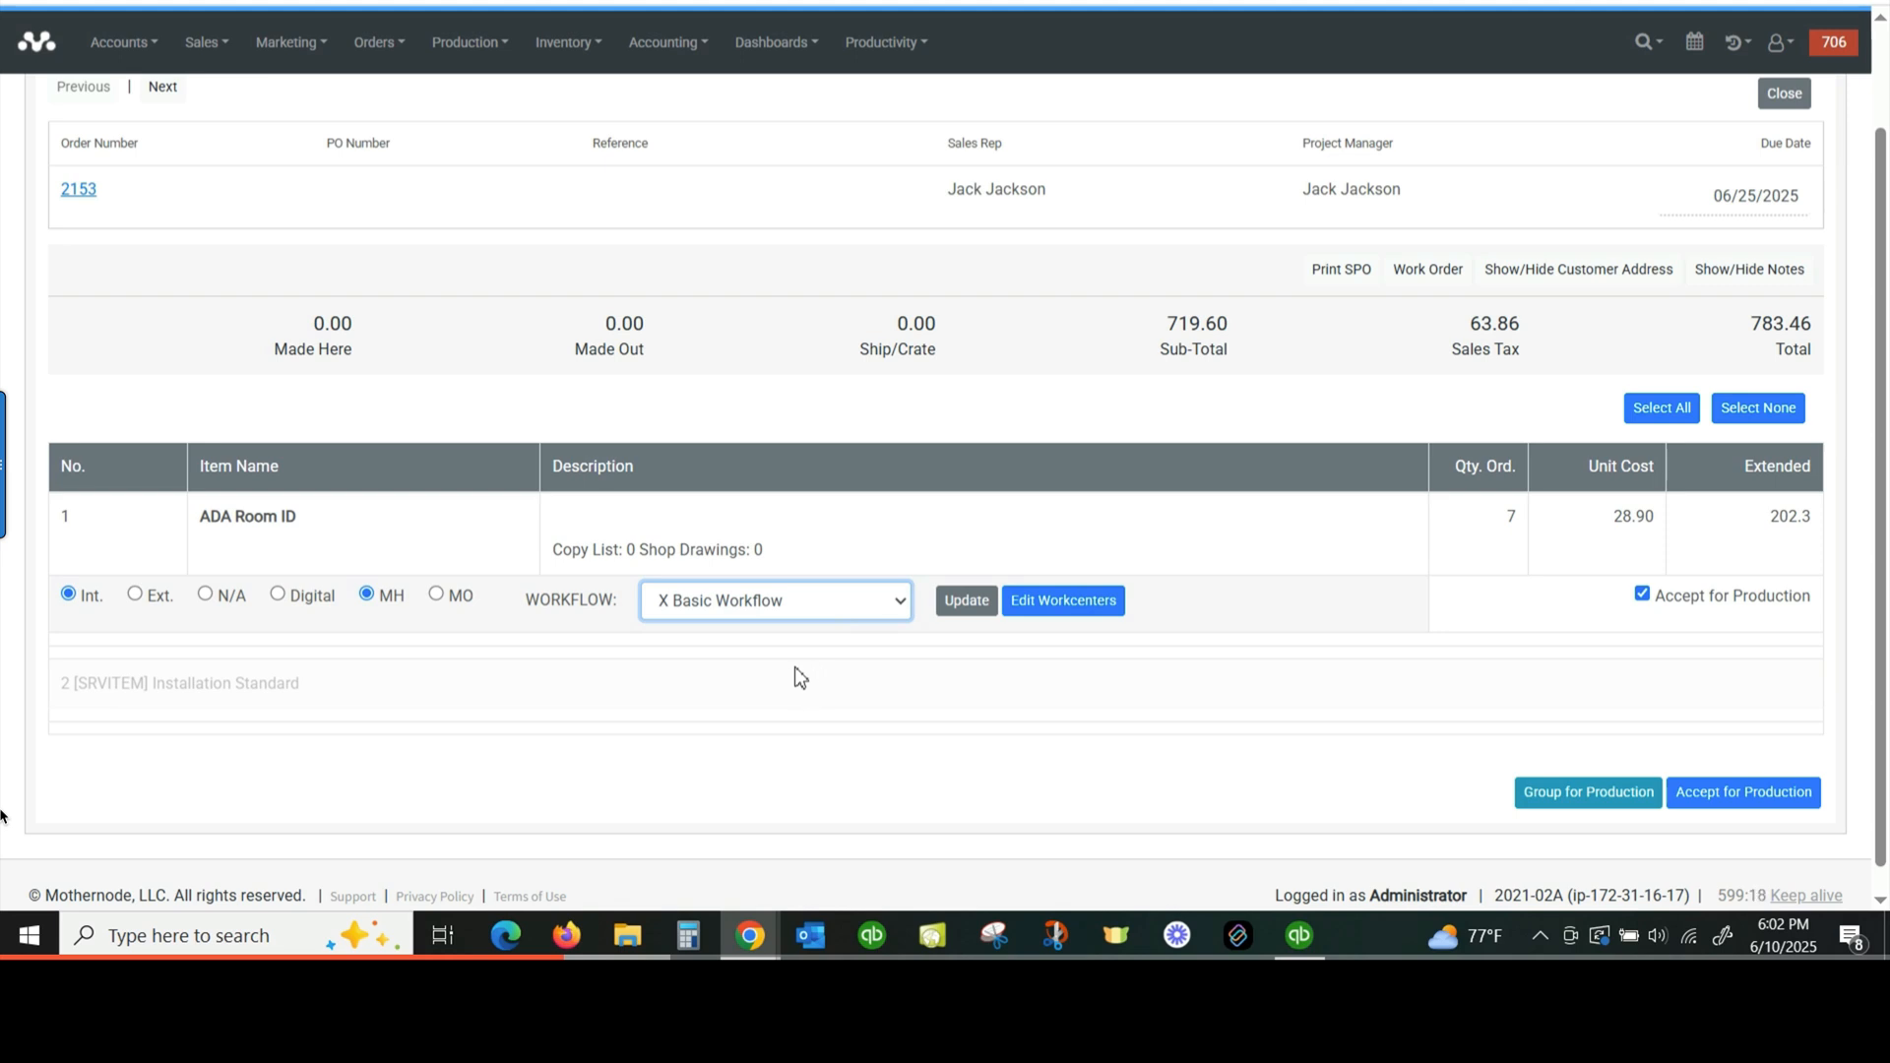
left_click(1750, 794)
left_click(1050, 169)
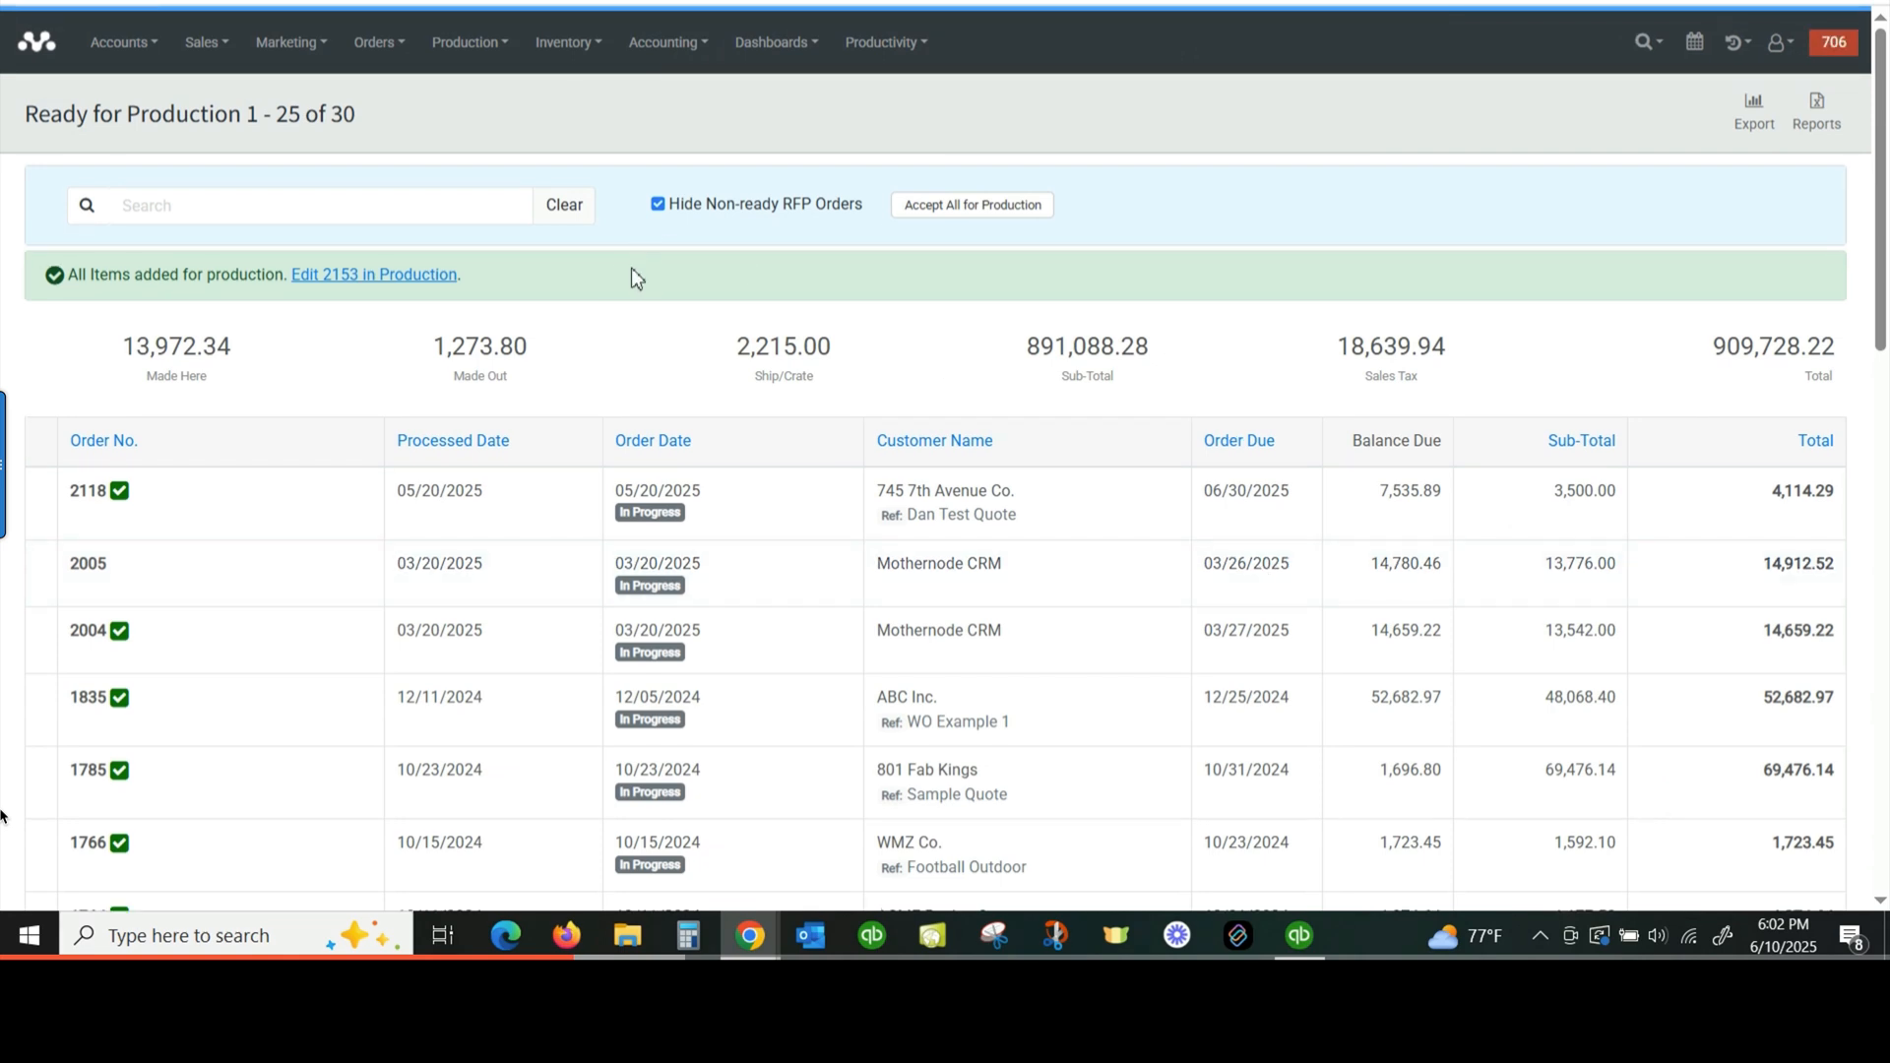
Step: View the list of production orders, and open the production job board
left_click(505, 61)
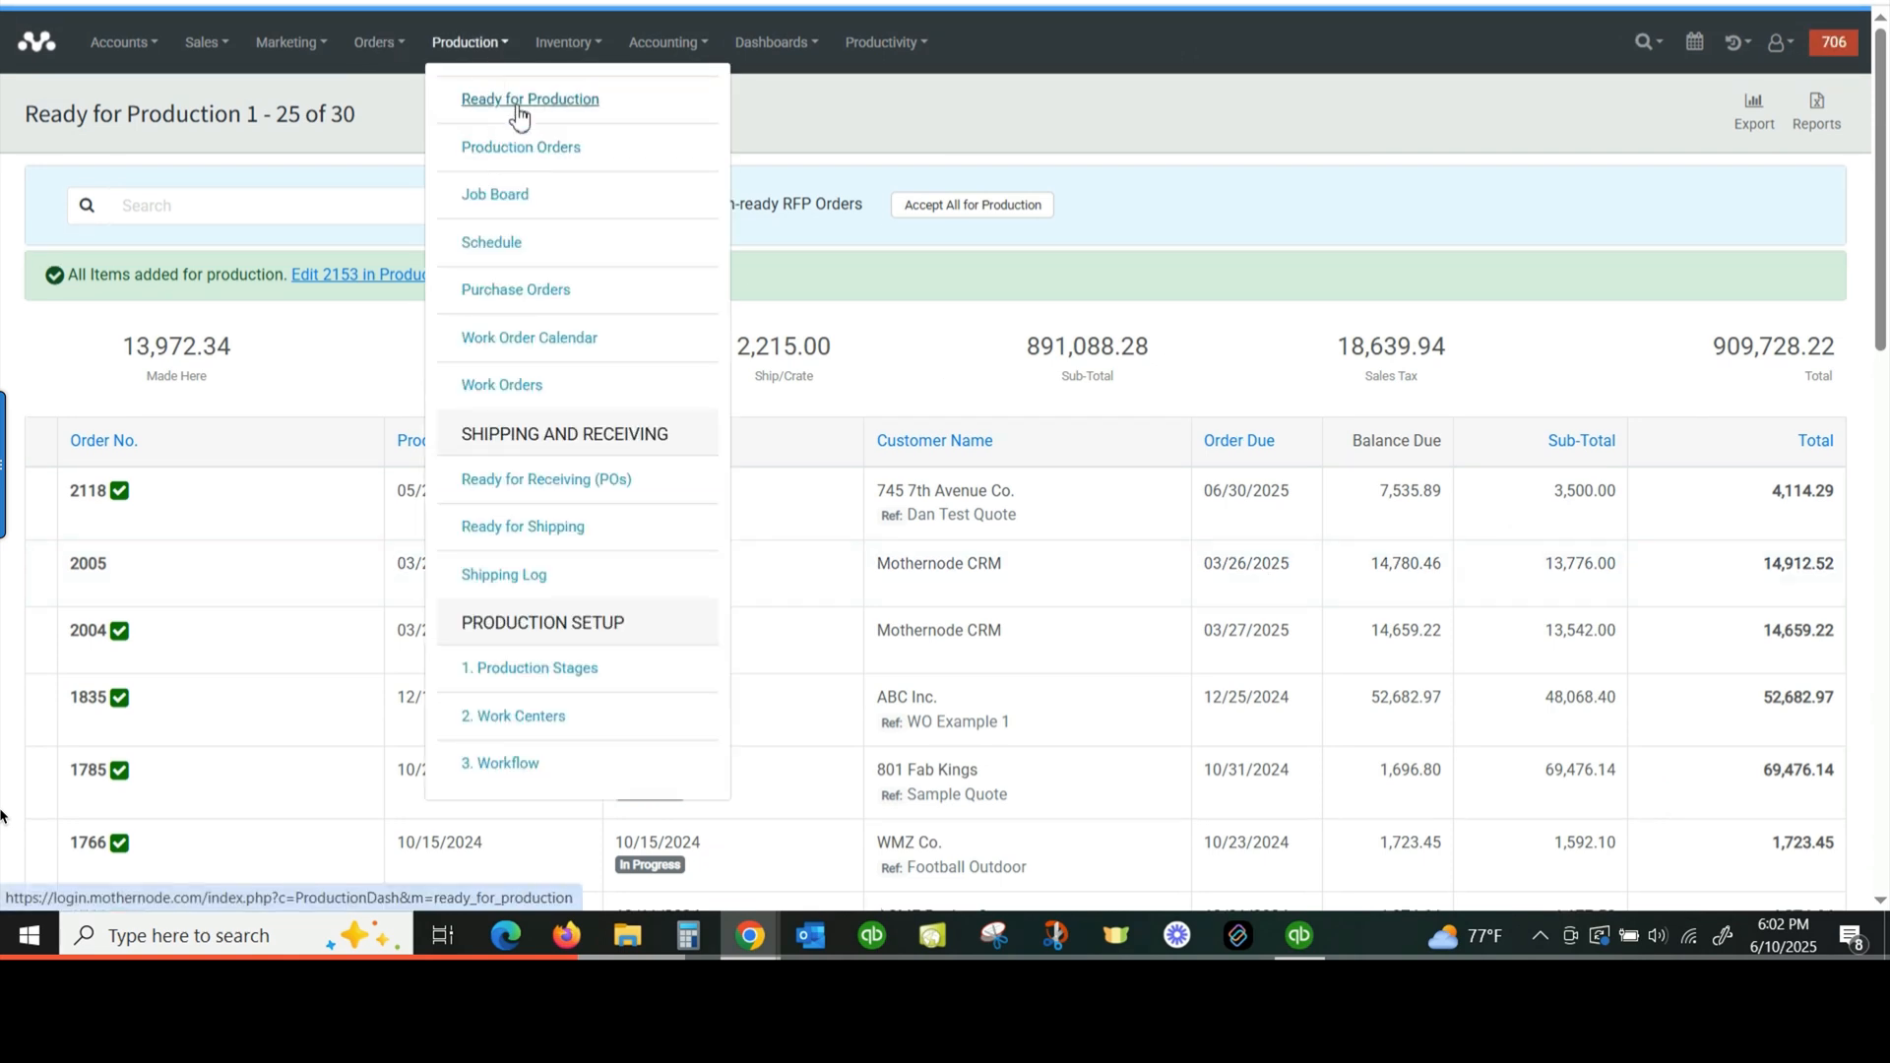
left_click(488, 148)
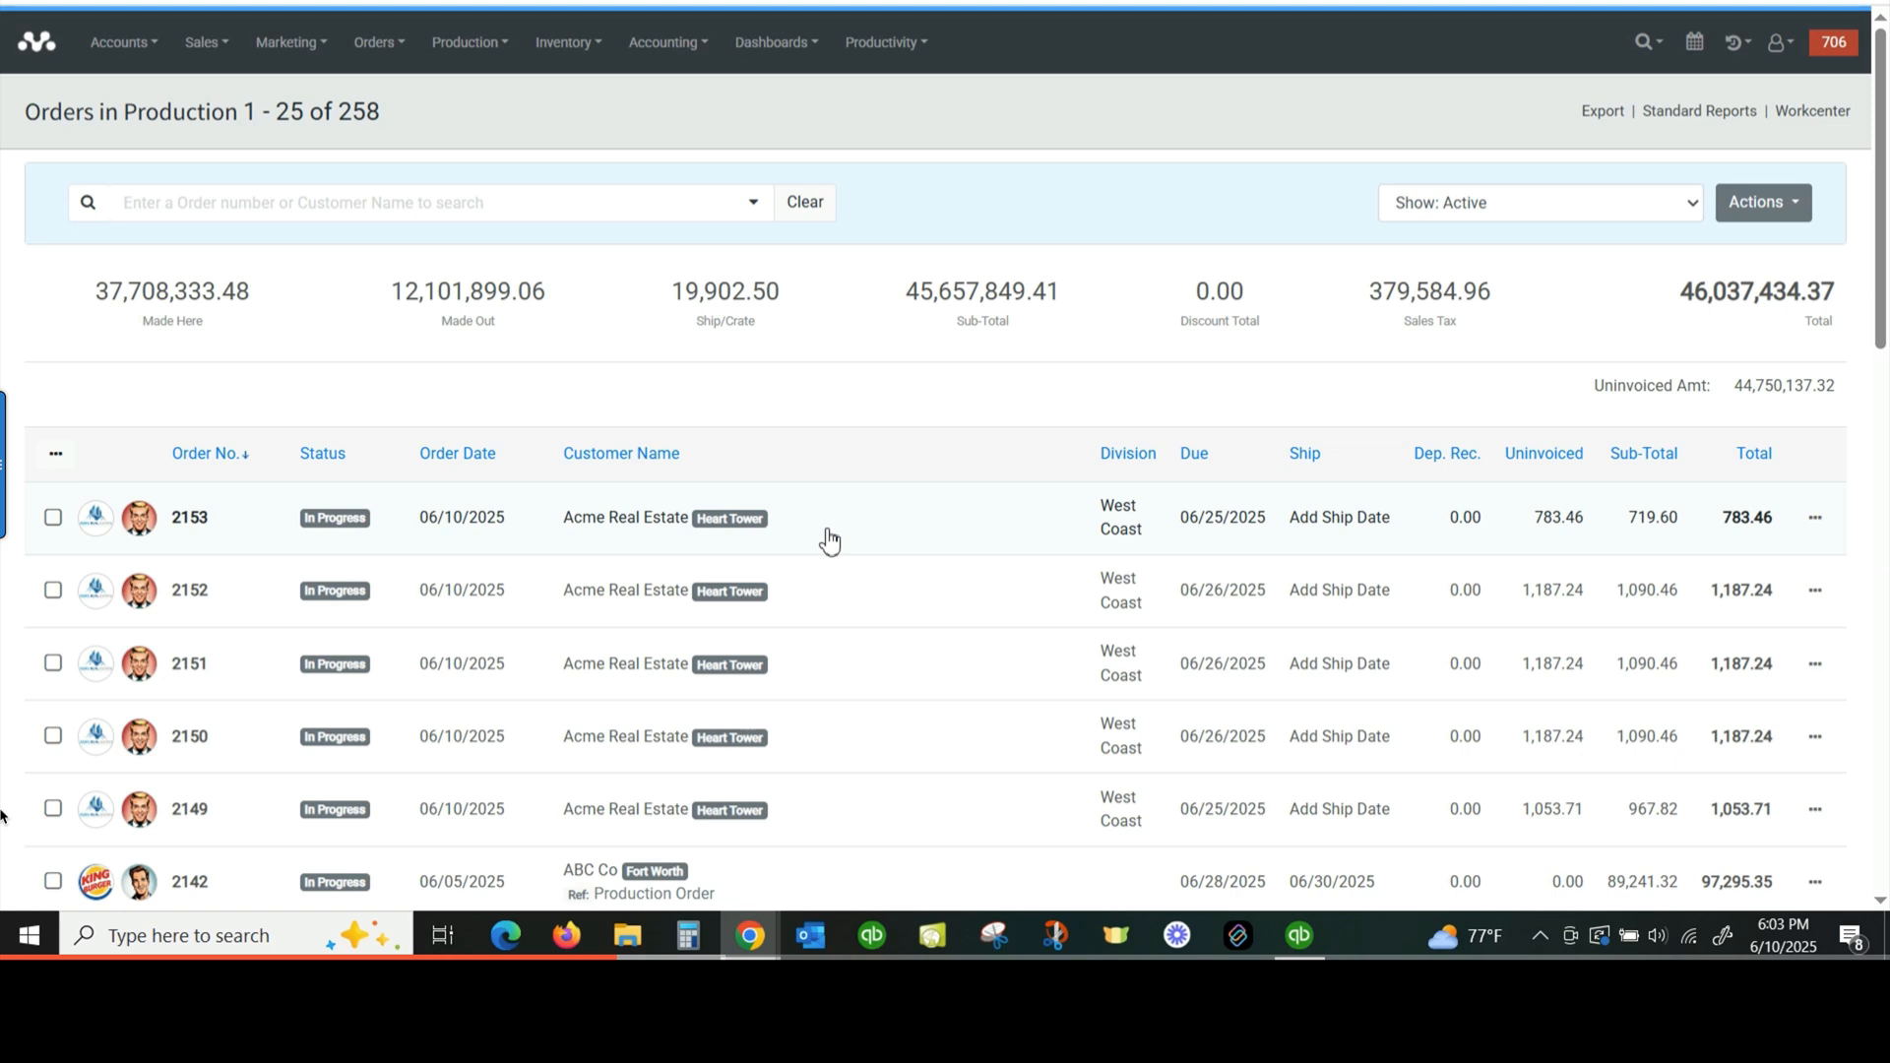
left_click(378, 42)
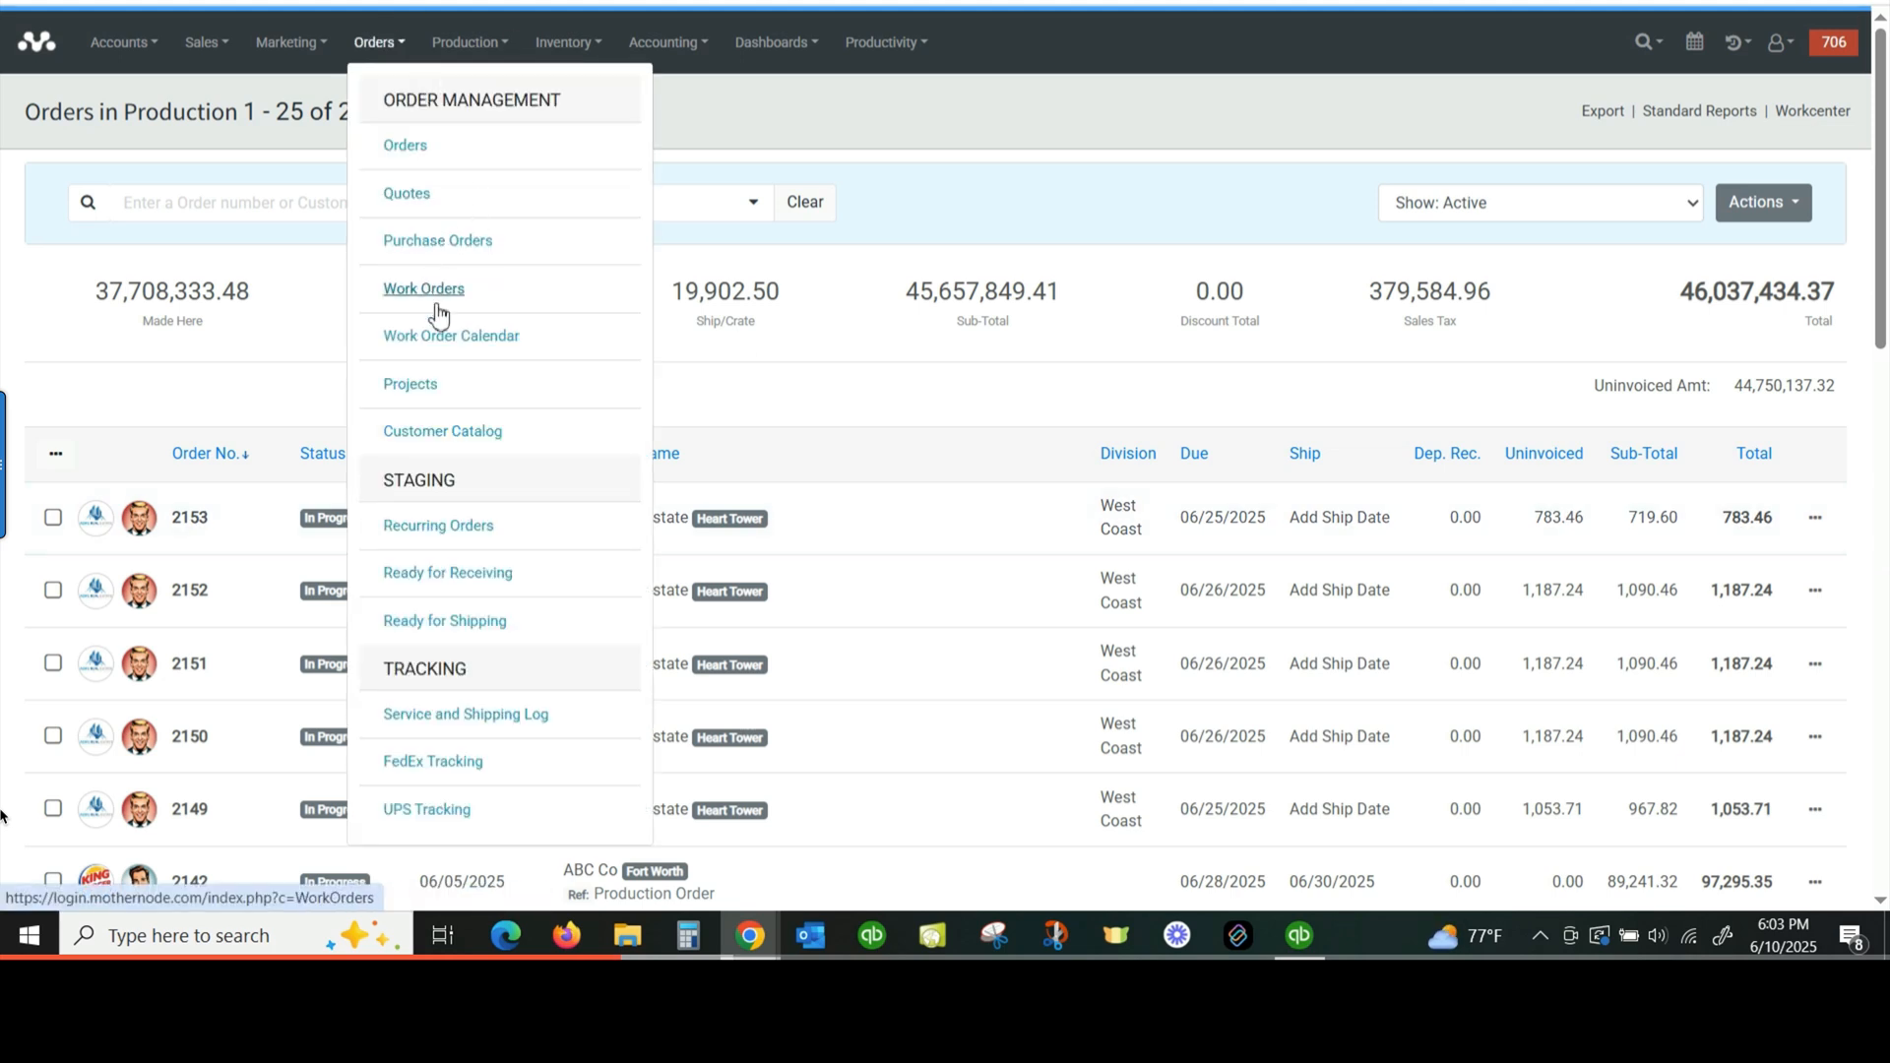
left_click(469, 46)
left_click(501, 196)
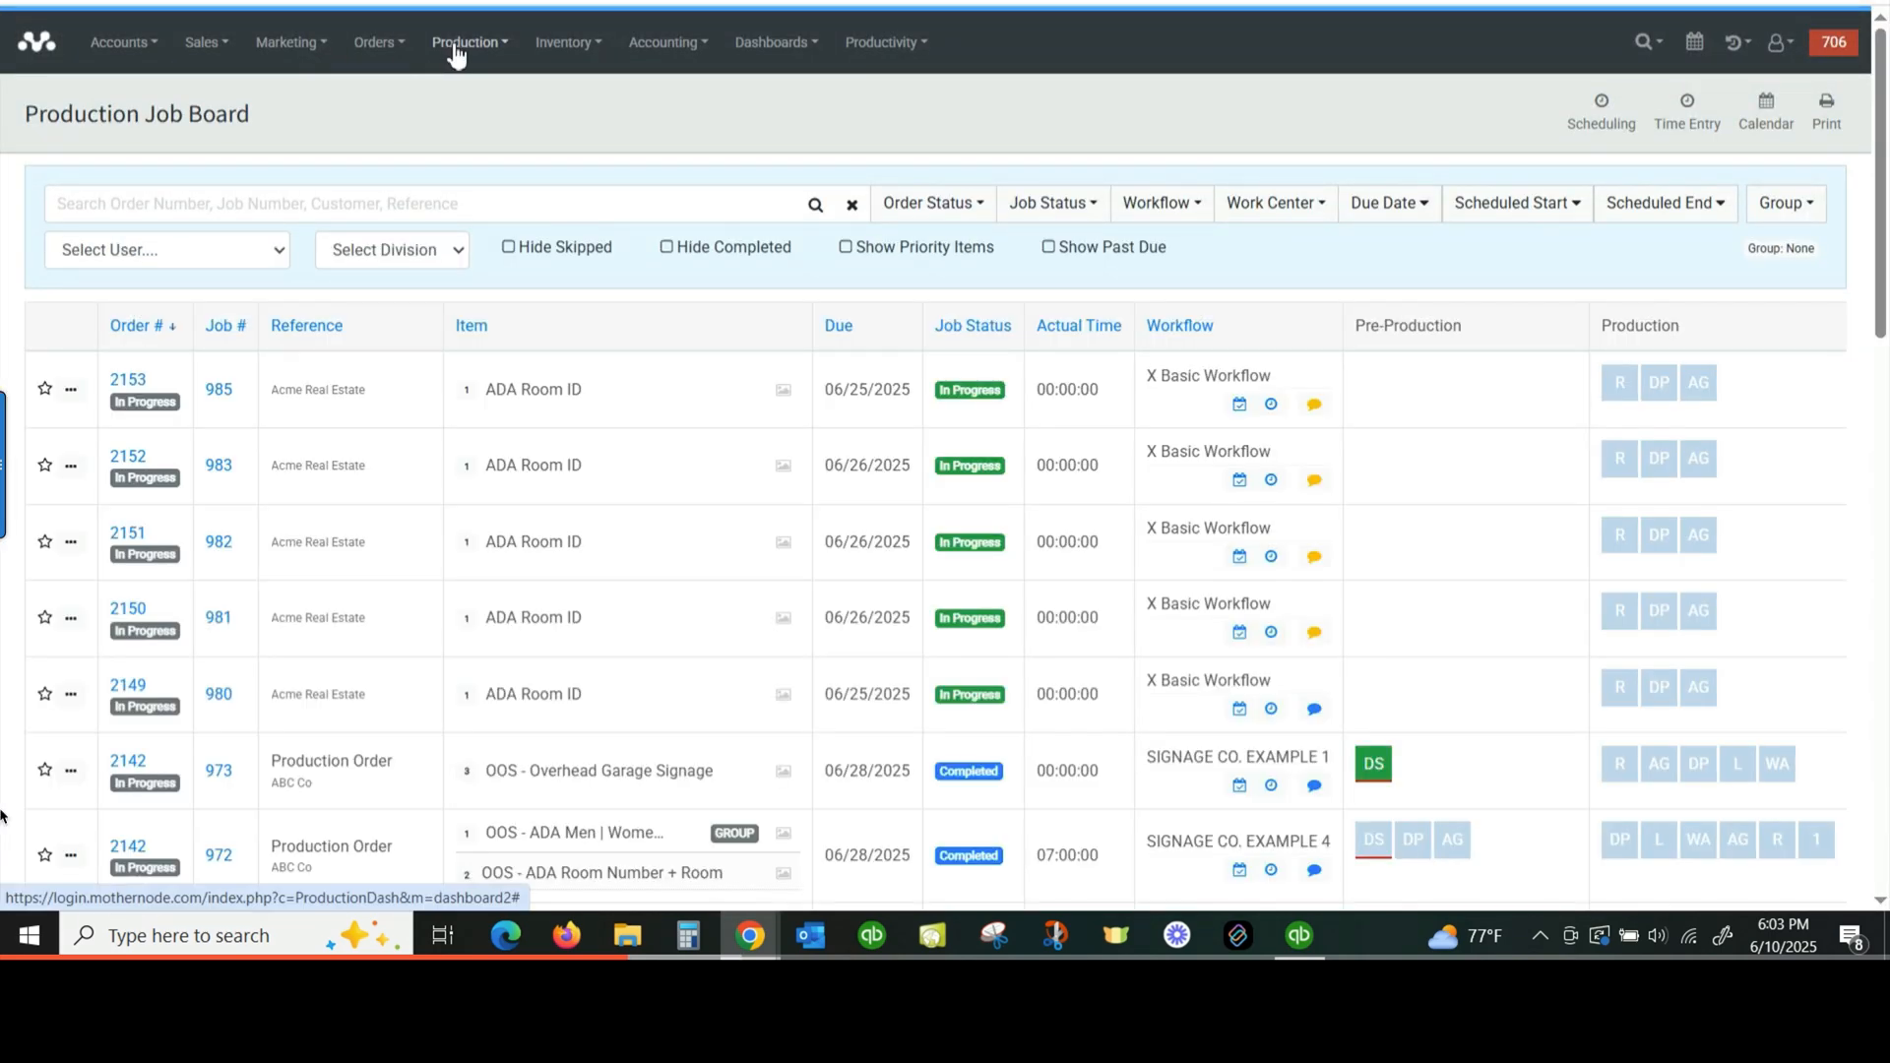
Step: View the production schedule calendar, and open Production Scheduling from the job board
left_click(456, 47)
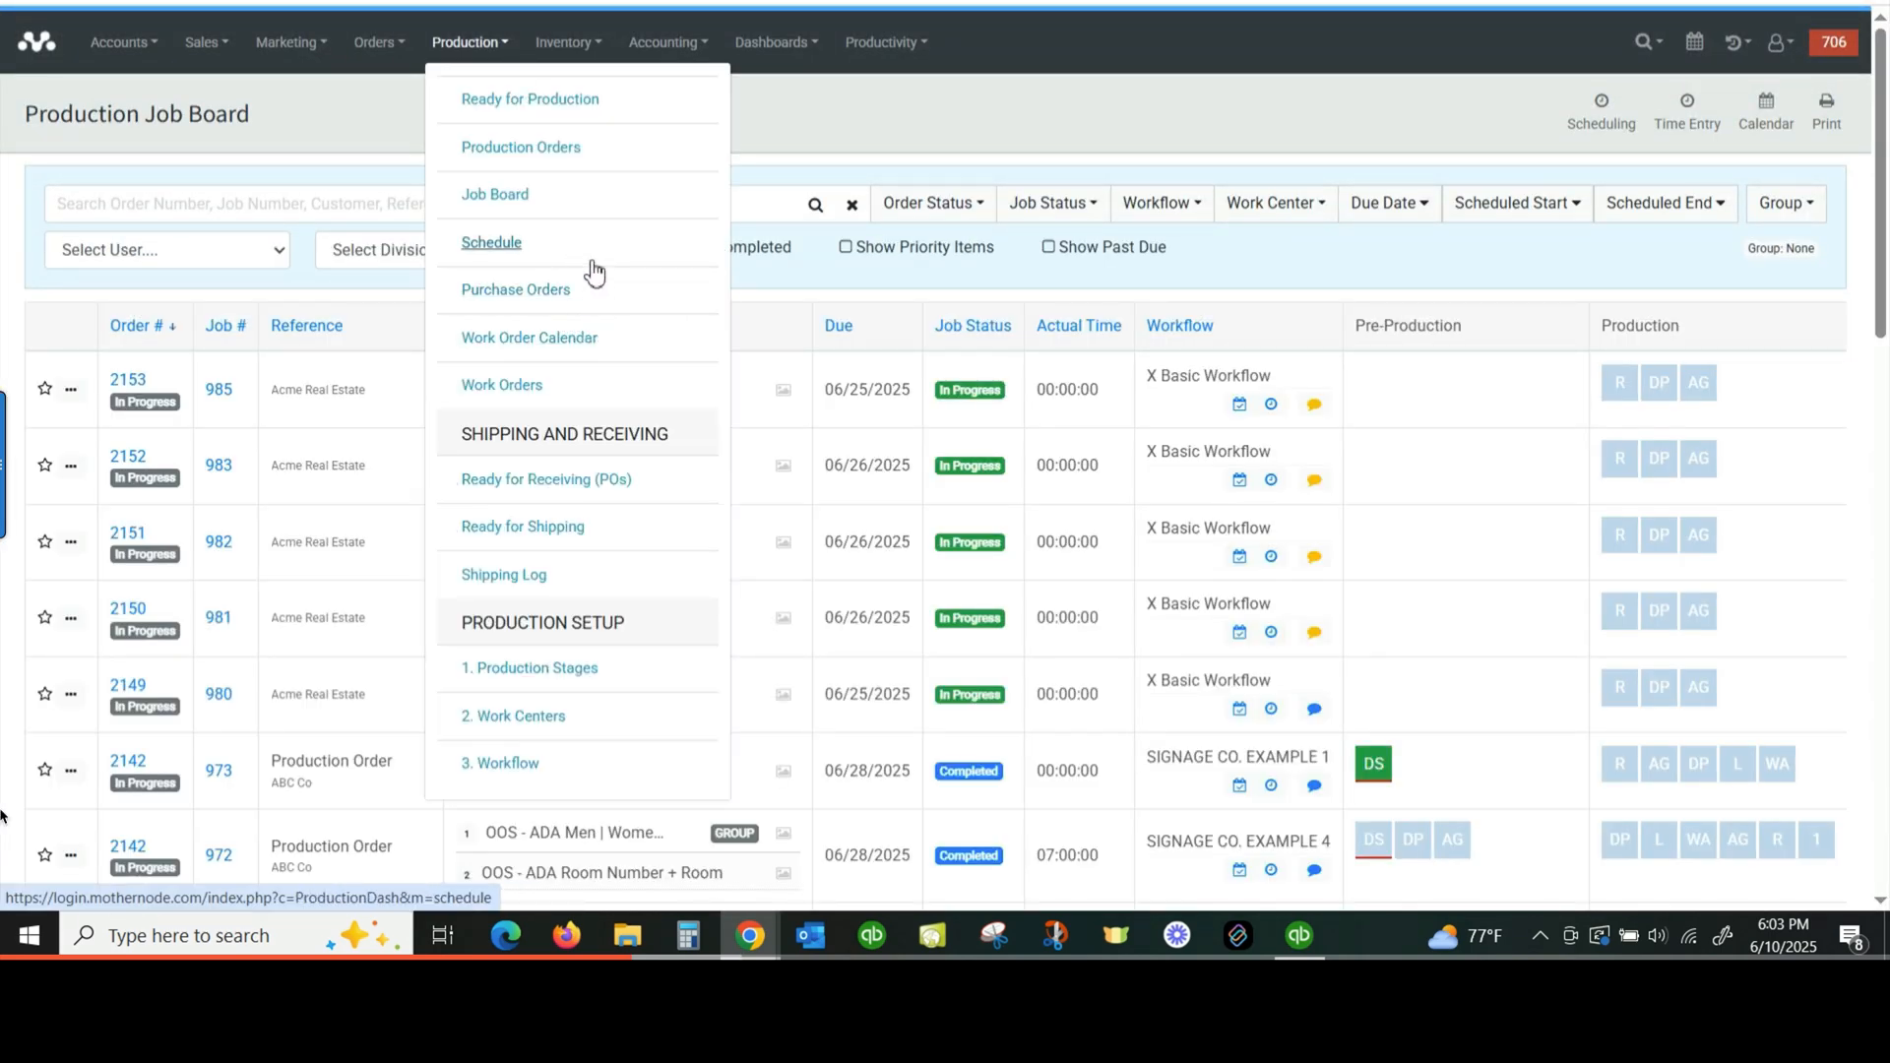
left_click(497, 245)
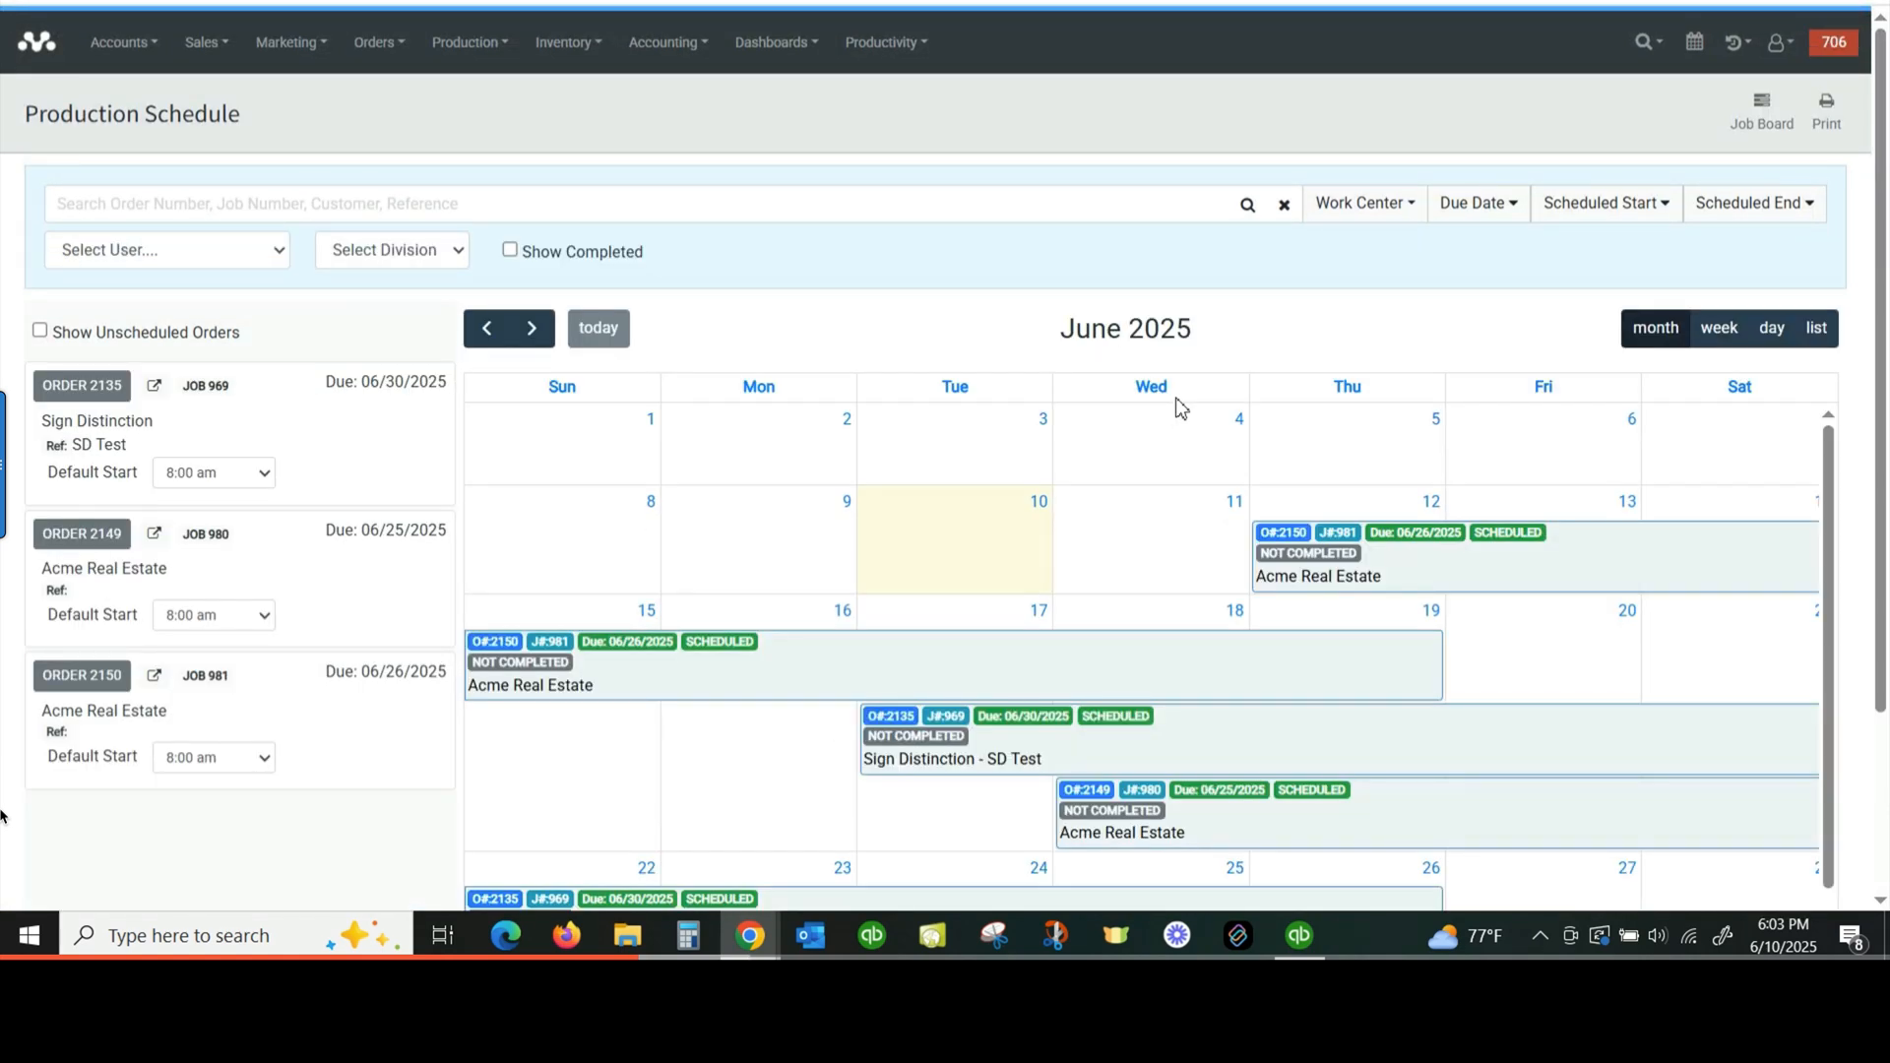
left_click(473, 54)
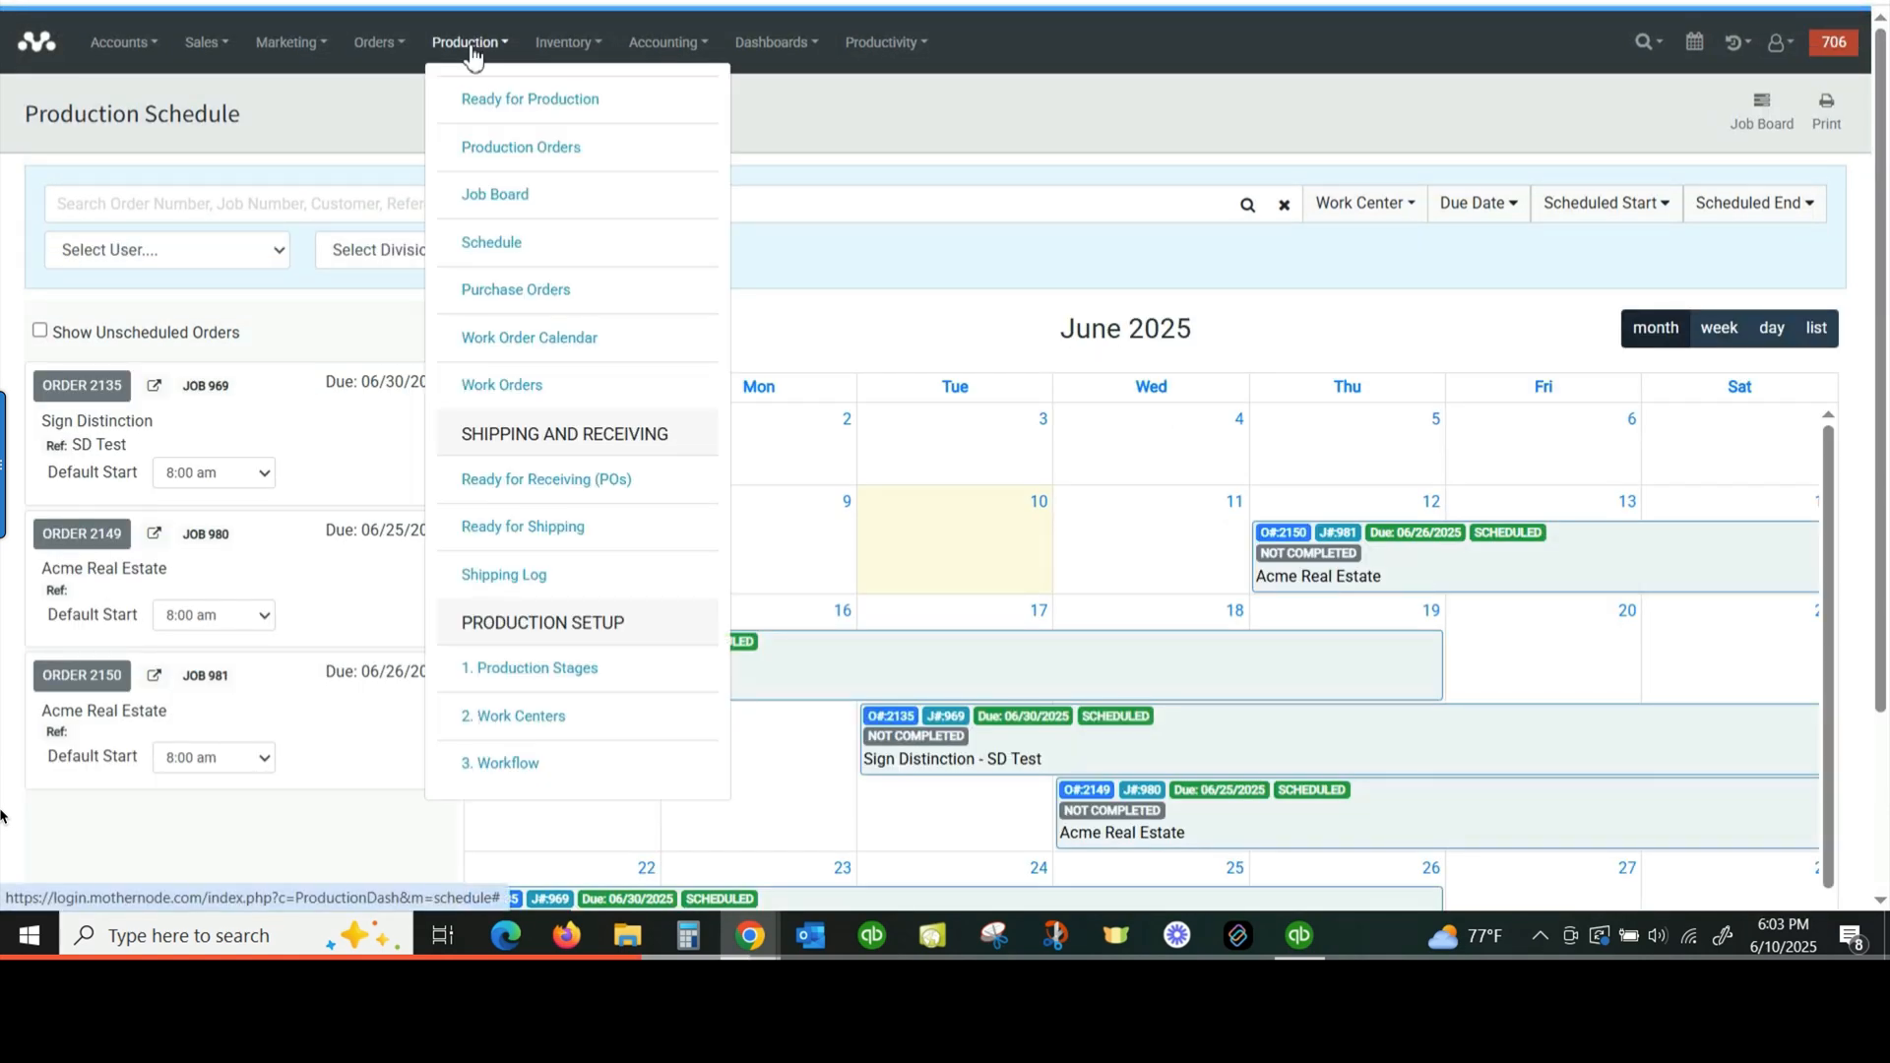
left_click(495, 194)
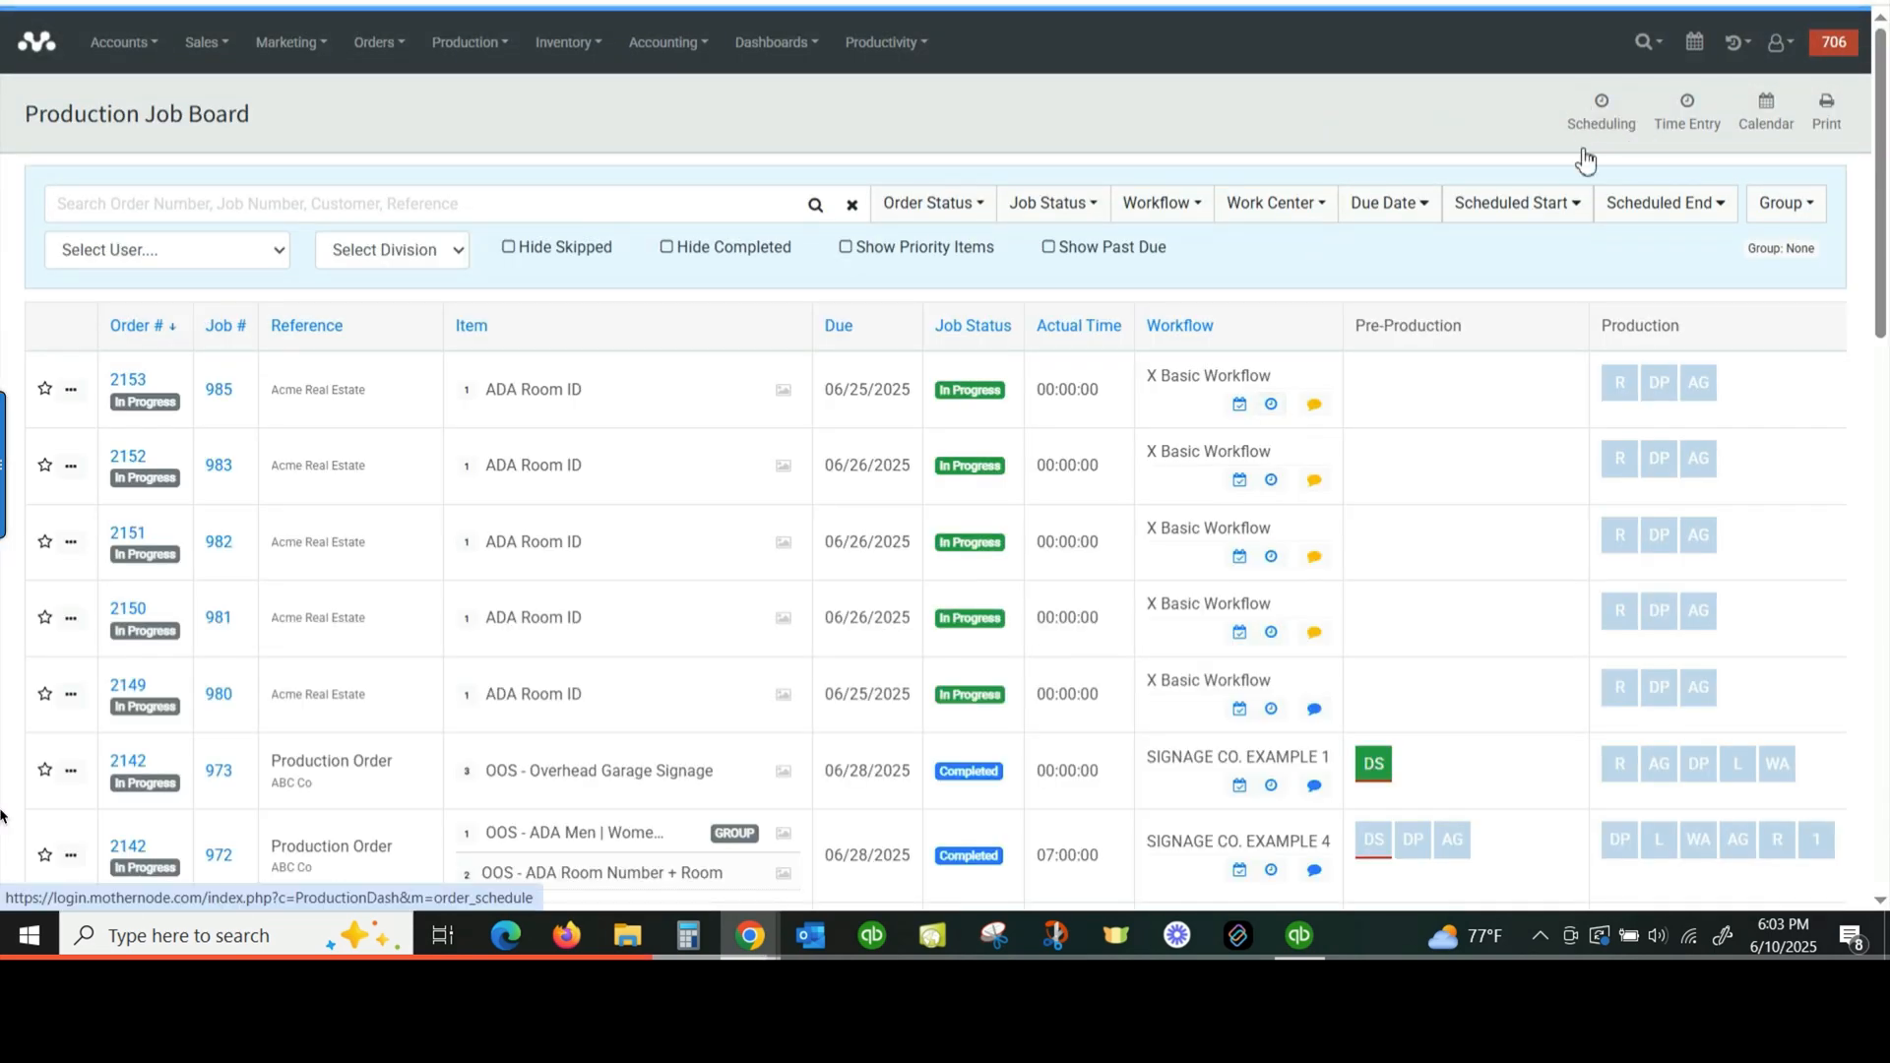
left_click(1593, 116)
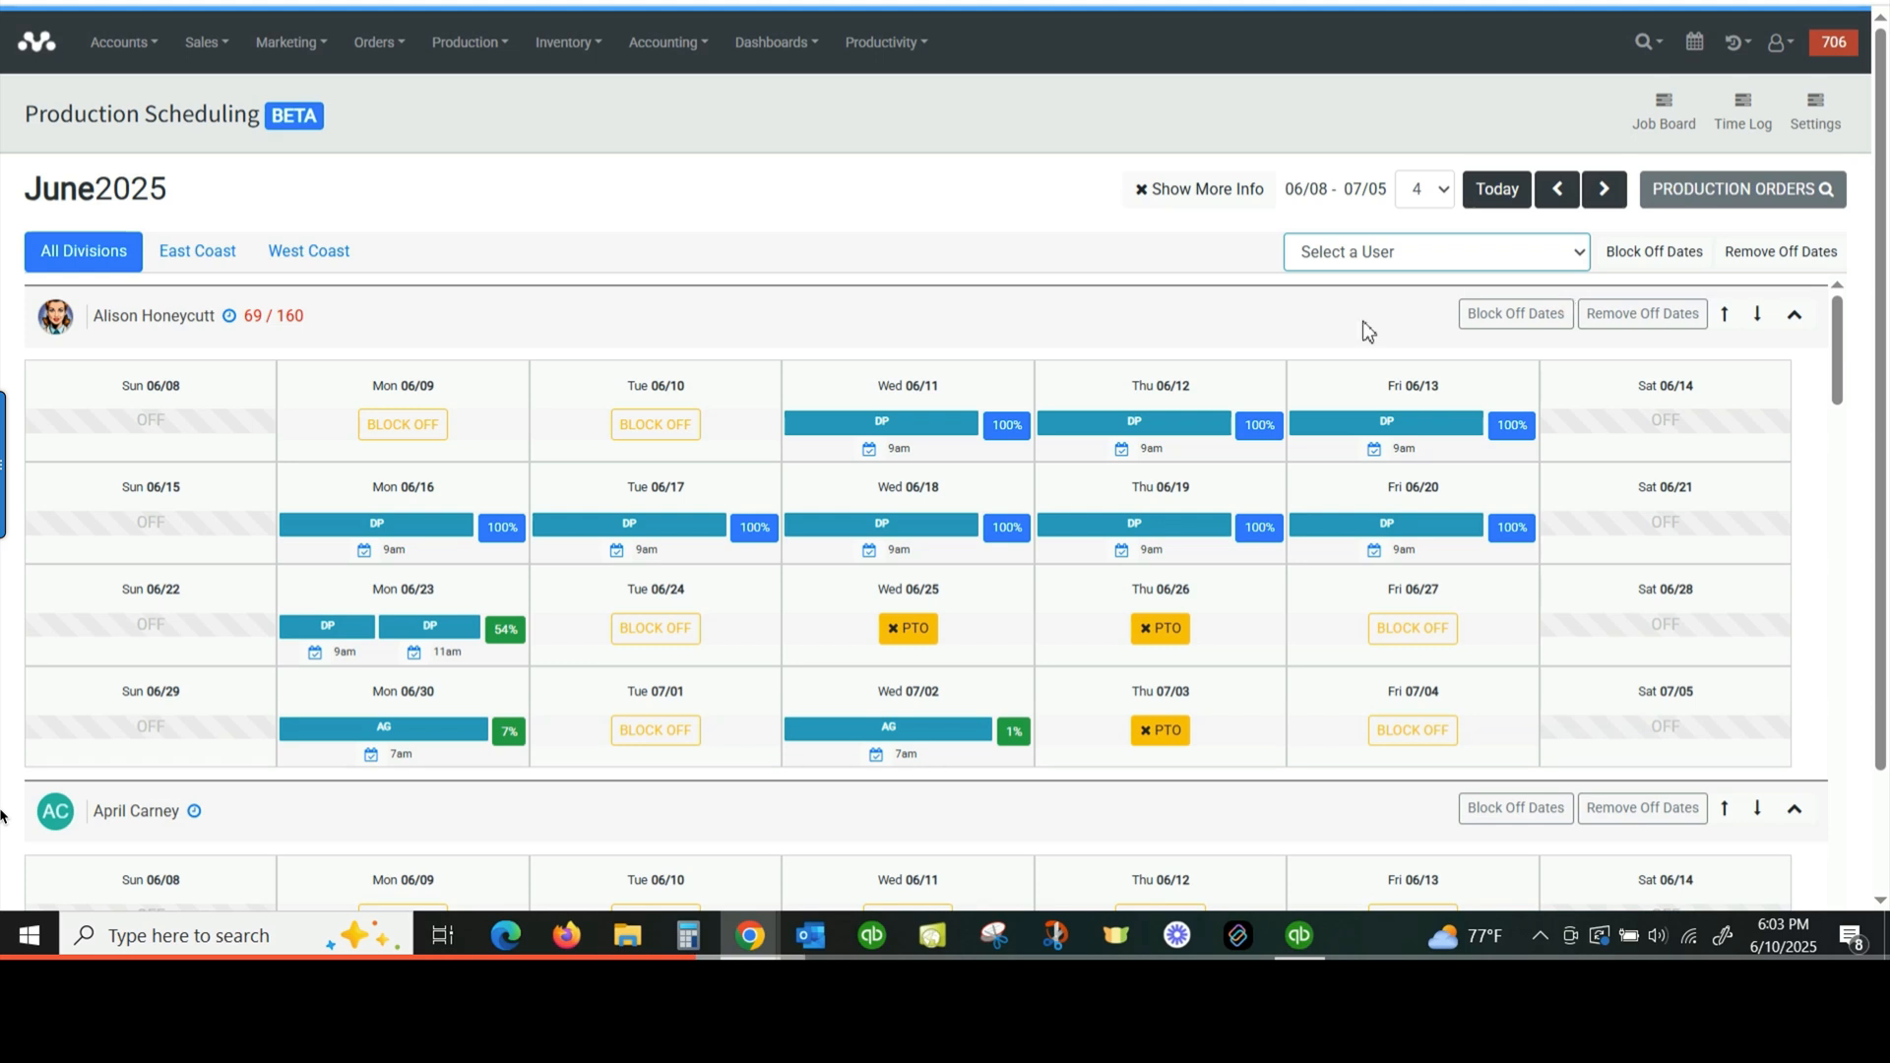
Step: Look through the individual user schedules for all divisions
scroll(1132, 493, "down", 6)
scroll(1132, 497, "down", 4)
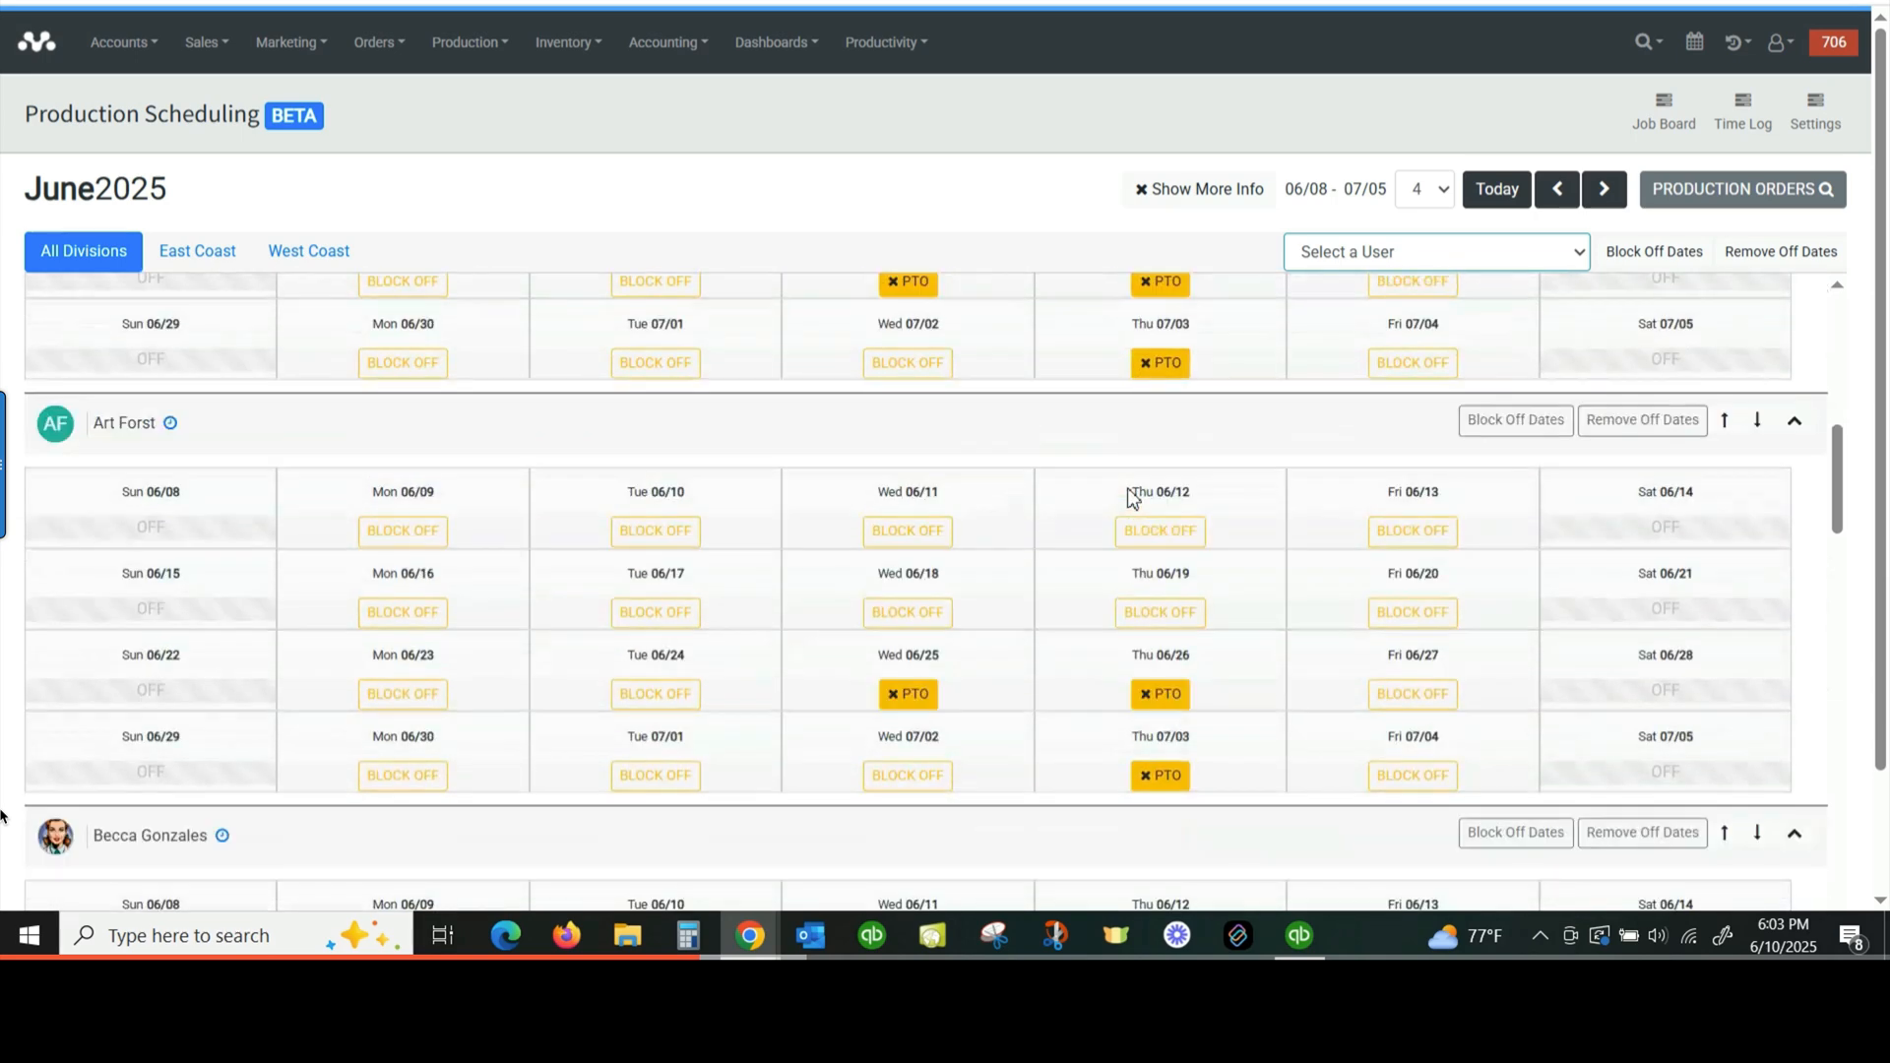
scroll(1132, 497, "up", 11)
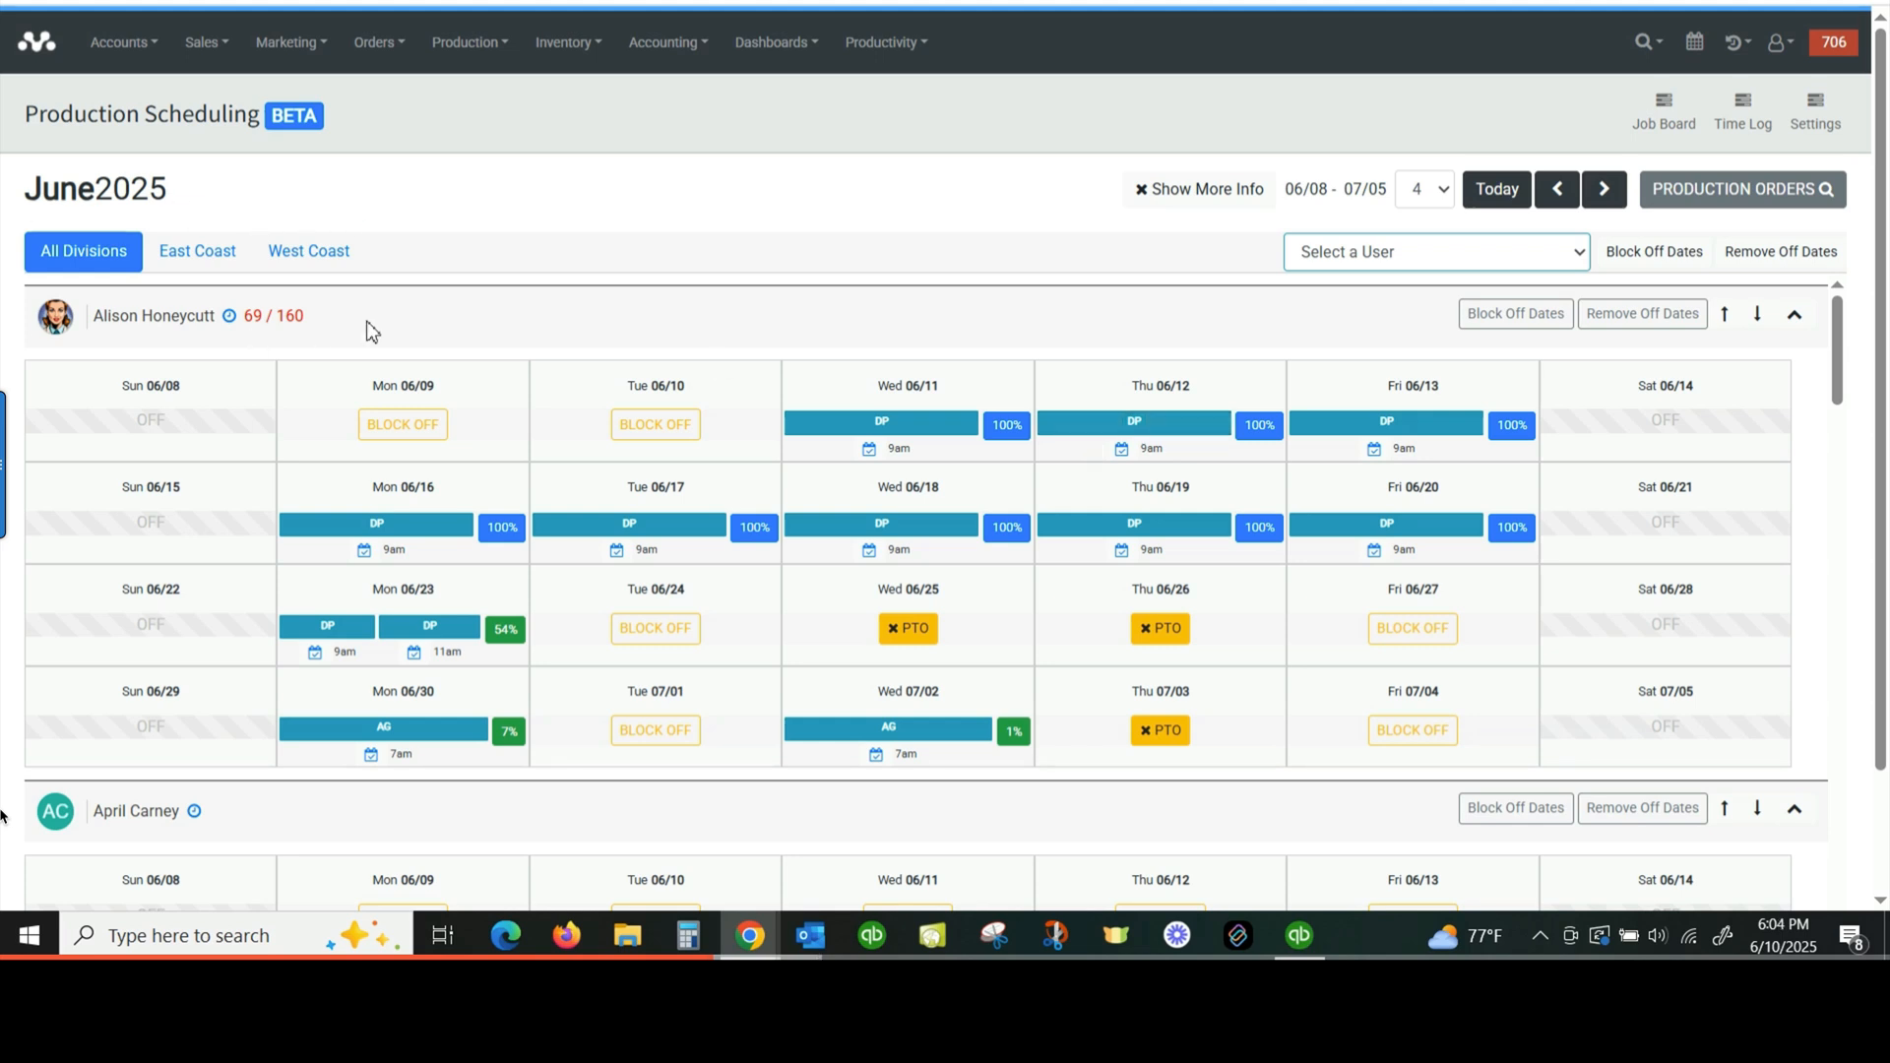
Step: Filter the production scheduling view to the West Coast division and its first listed user
left_click(205, 262)
left_click(325, 261)
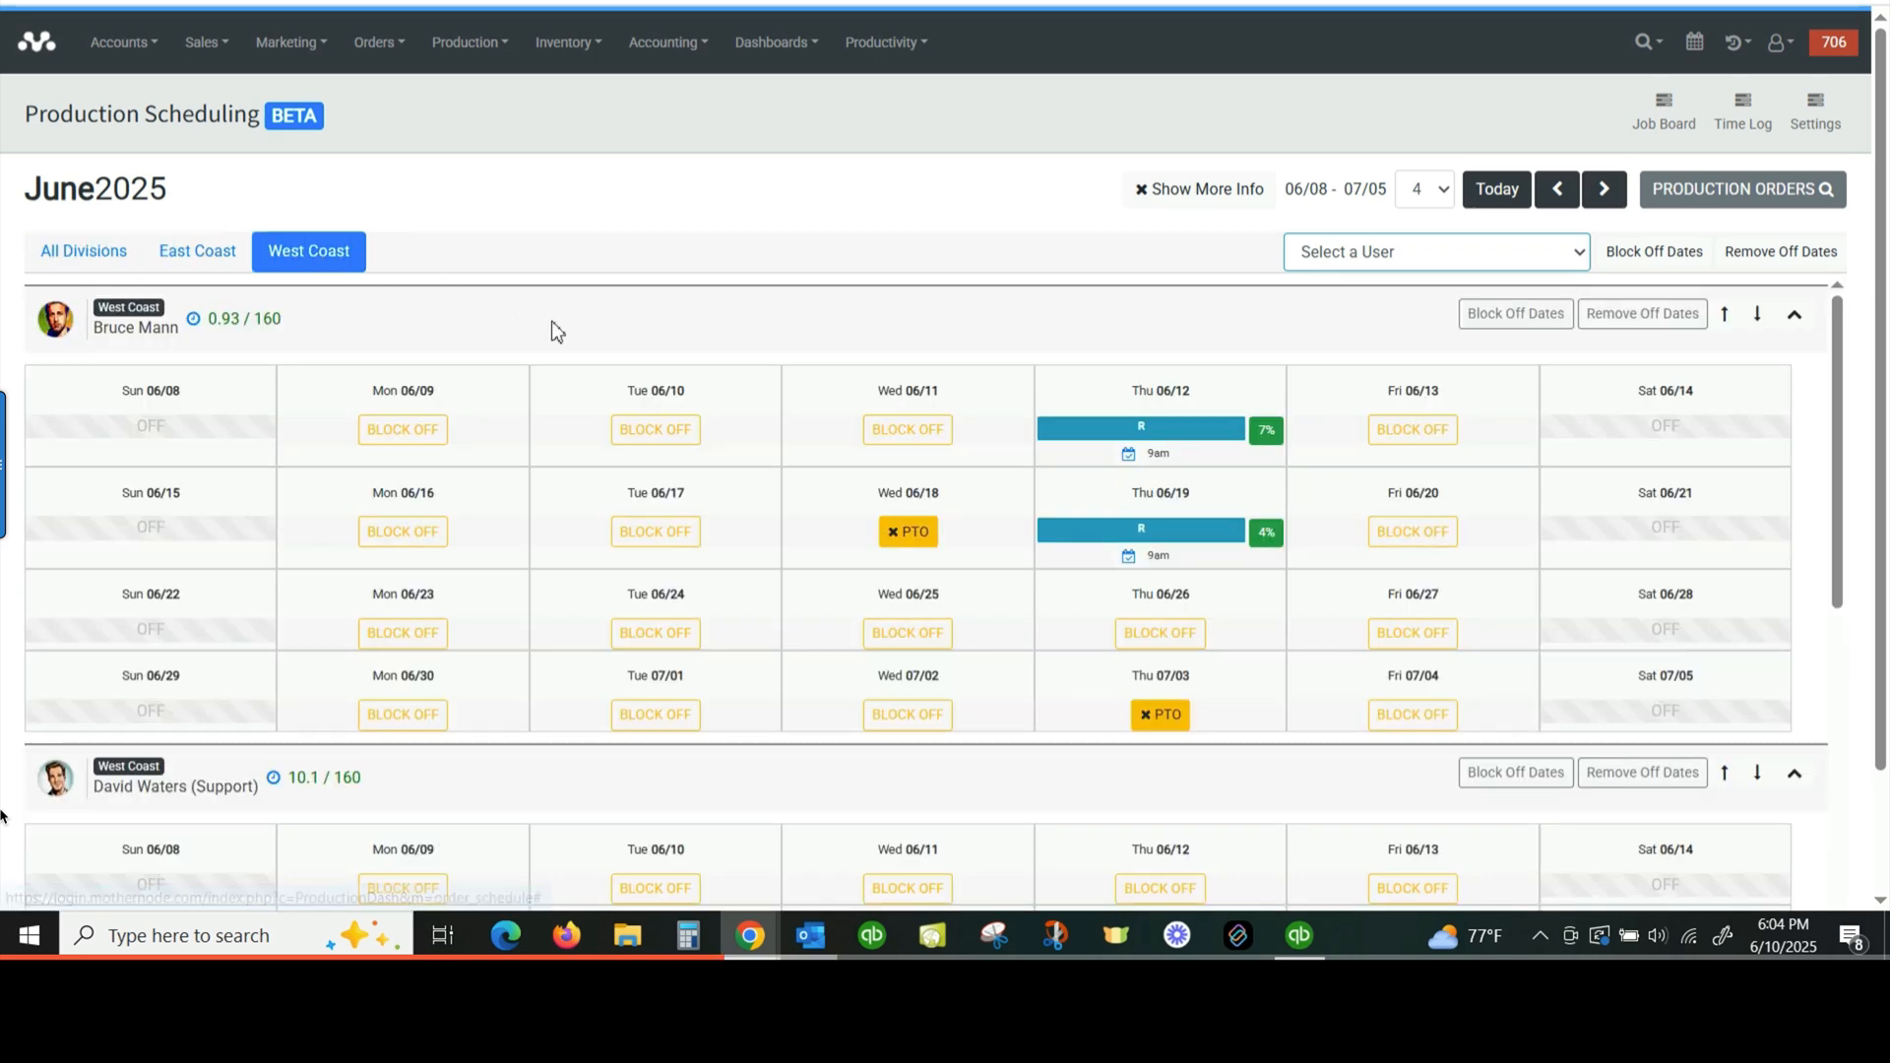
left_click(1449, 259)
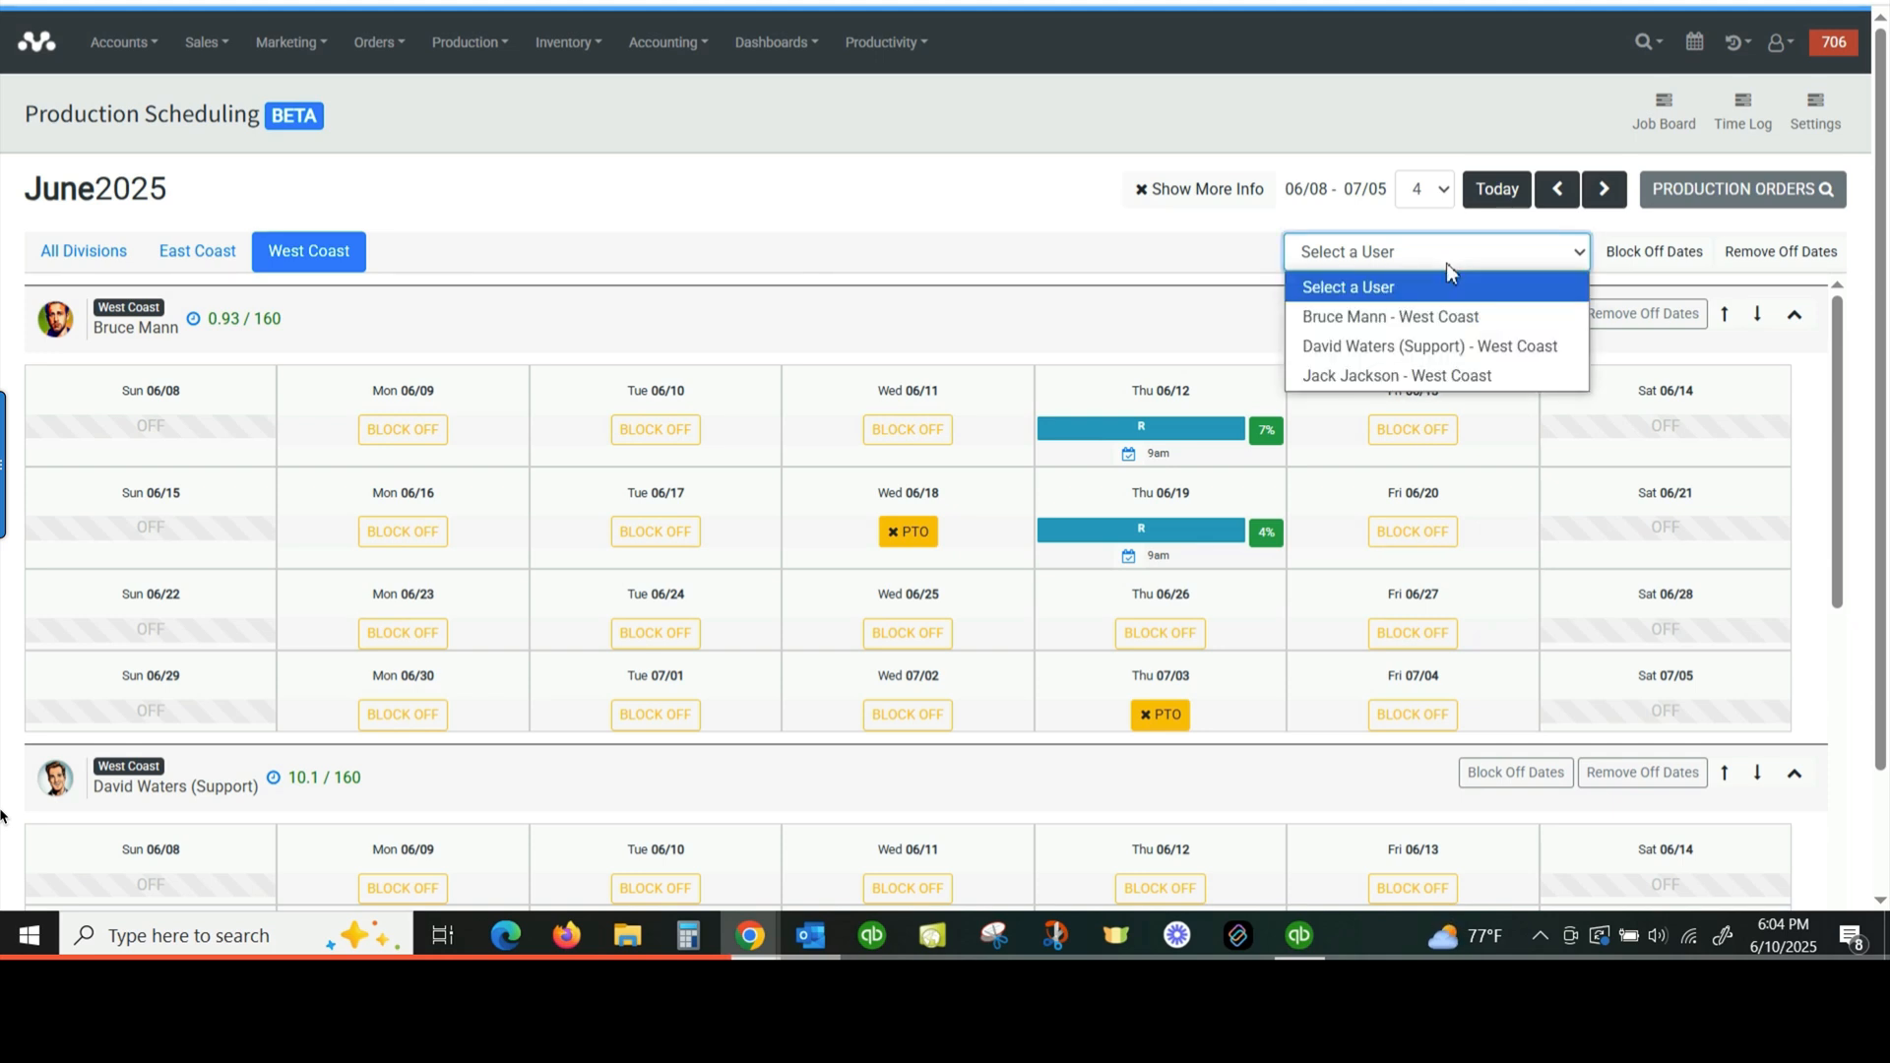
left_click(1420, 317)
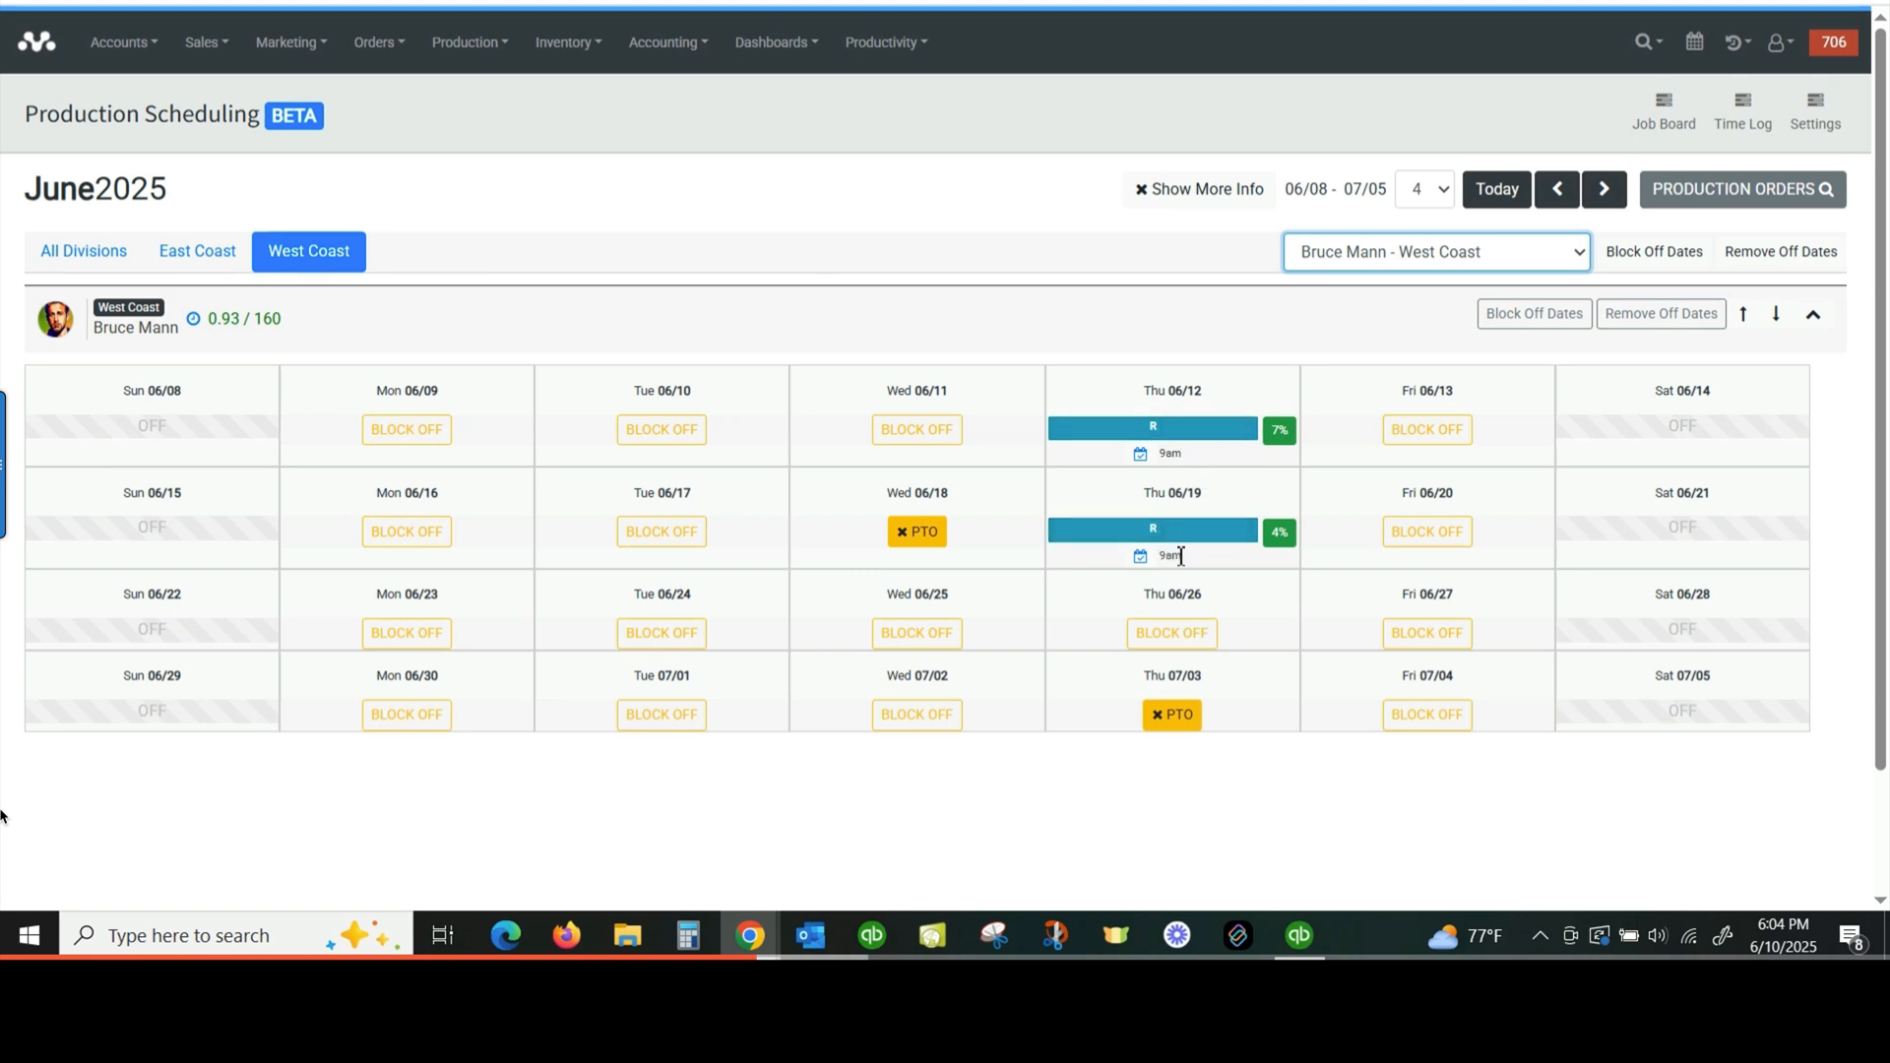
Step: View the extra job info on the user's schedule and hide it, and try a 2-week range before restoring 4 weeks
left_click(1209, 189)
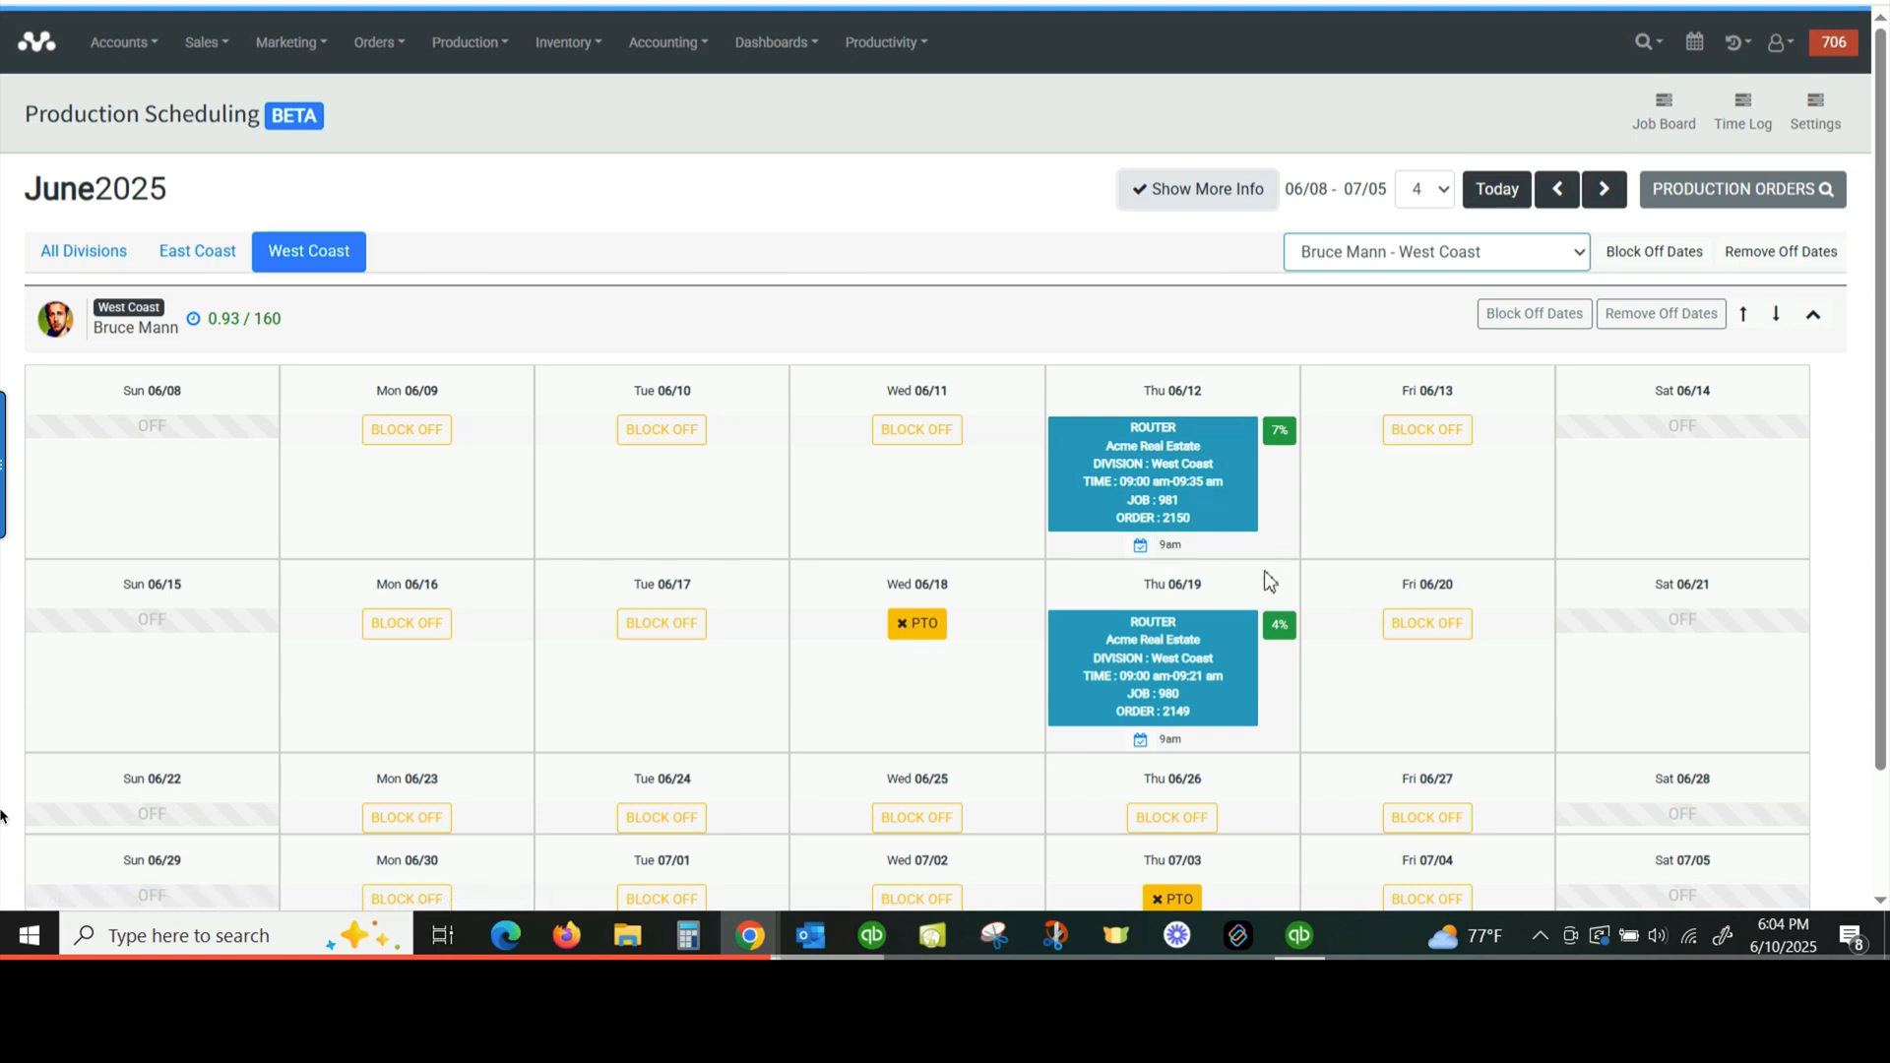
left_click(1201, 195)
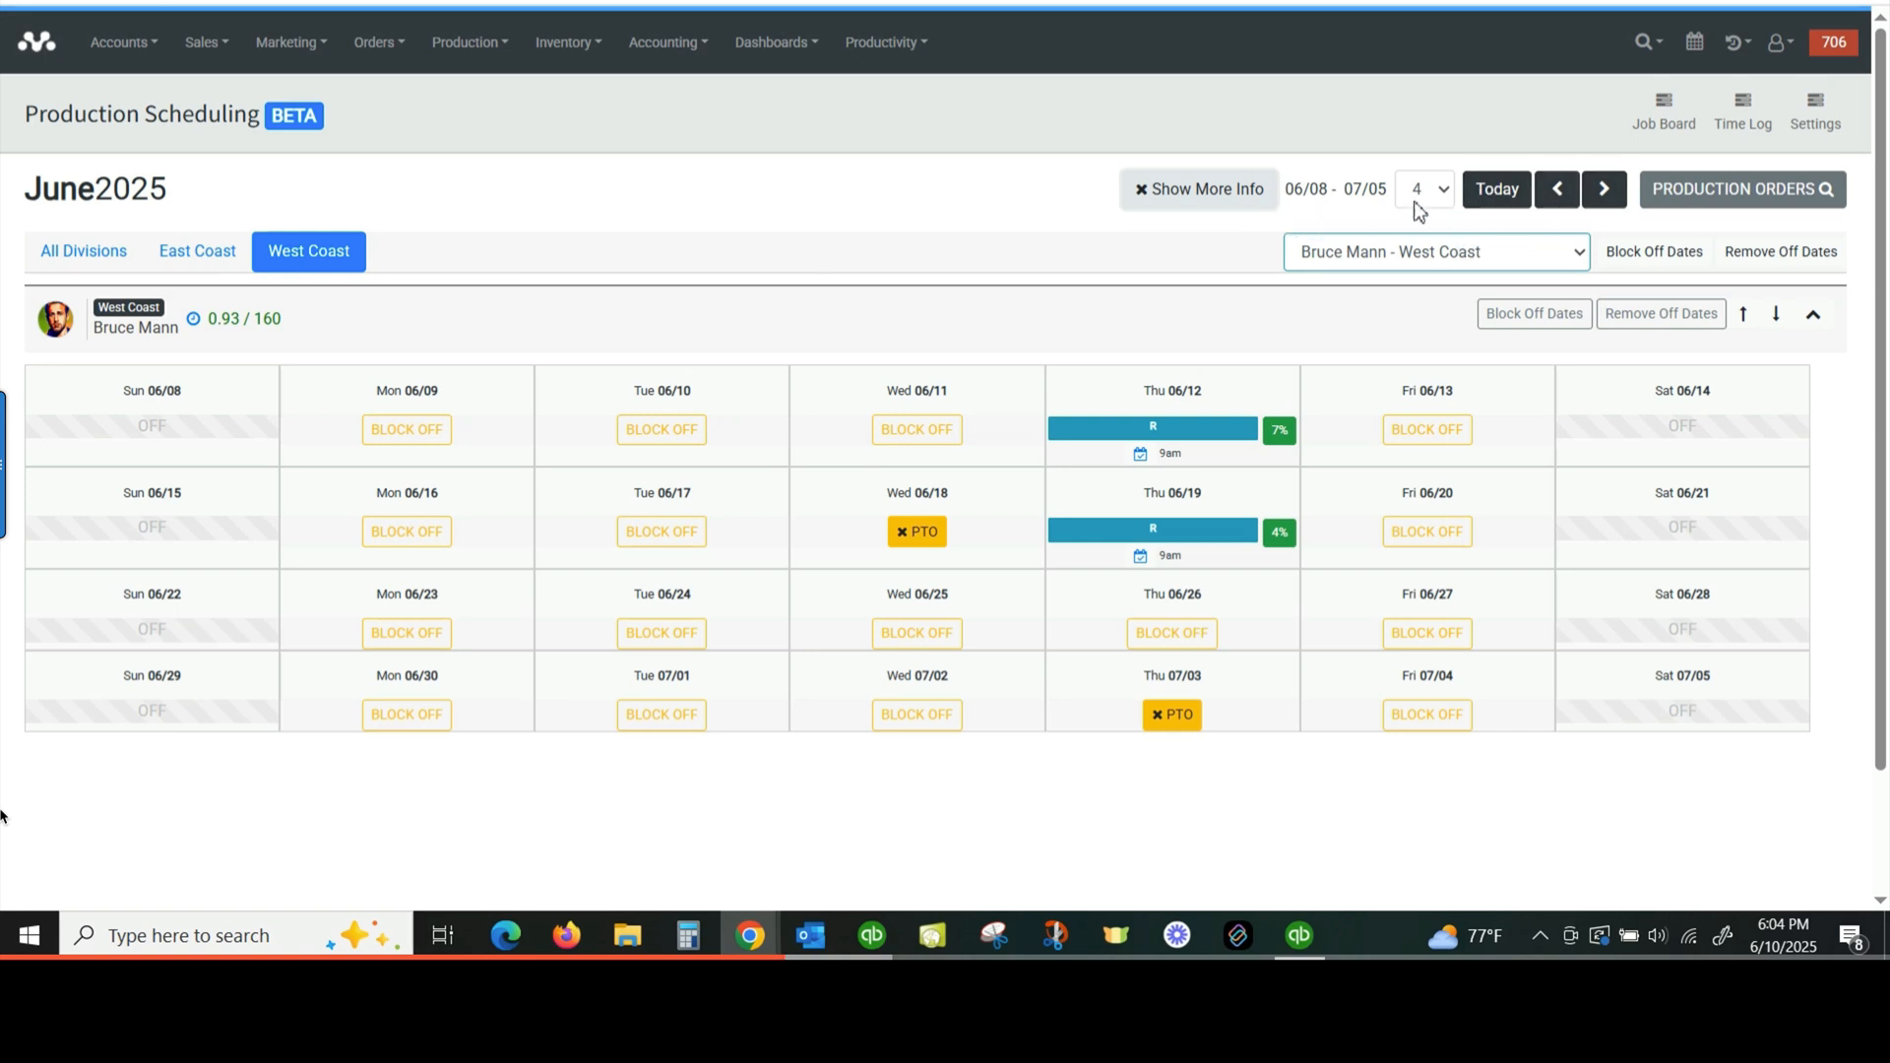
left_click(1442, 191)
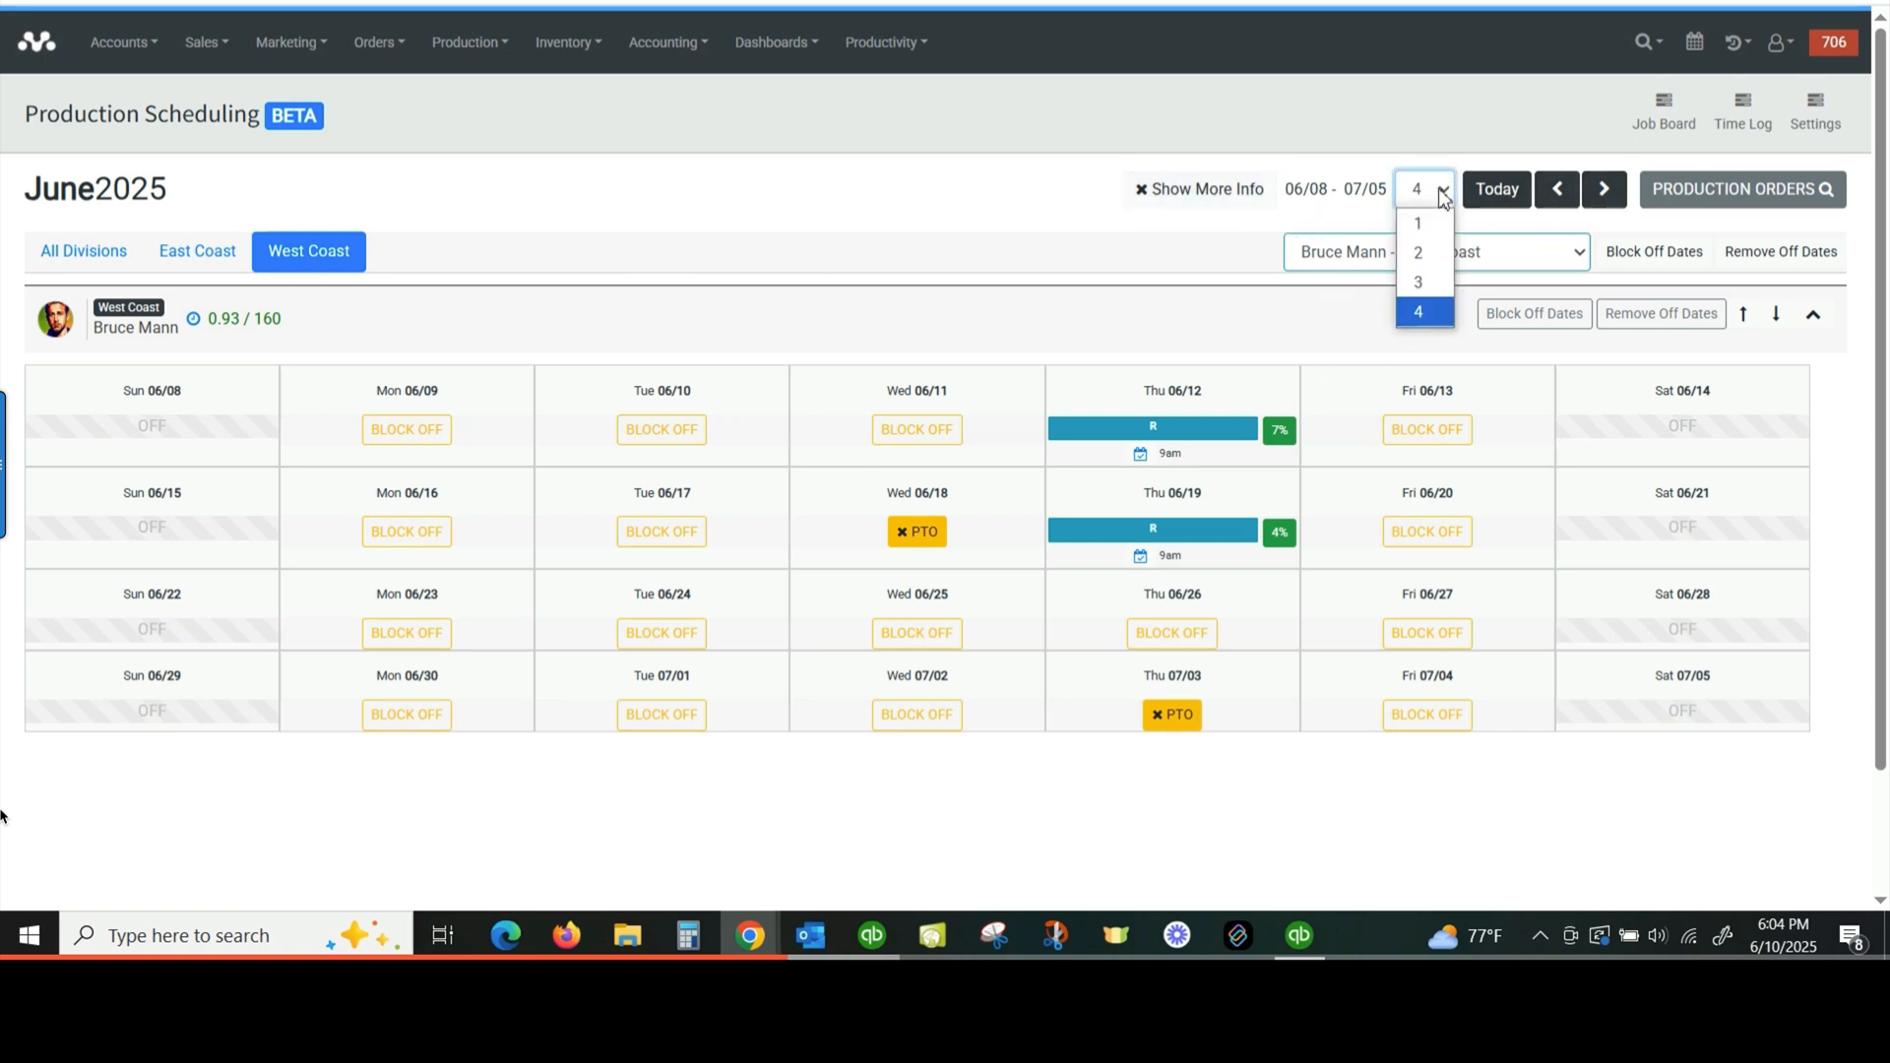
left_click(1421, 254)
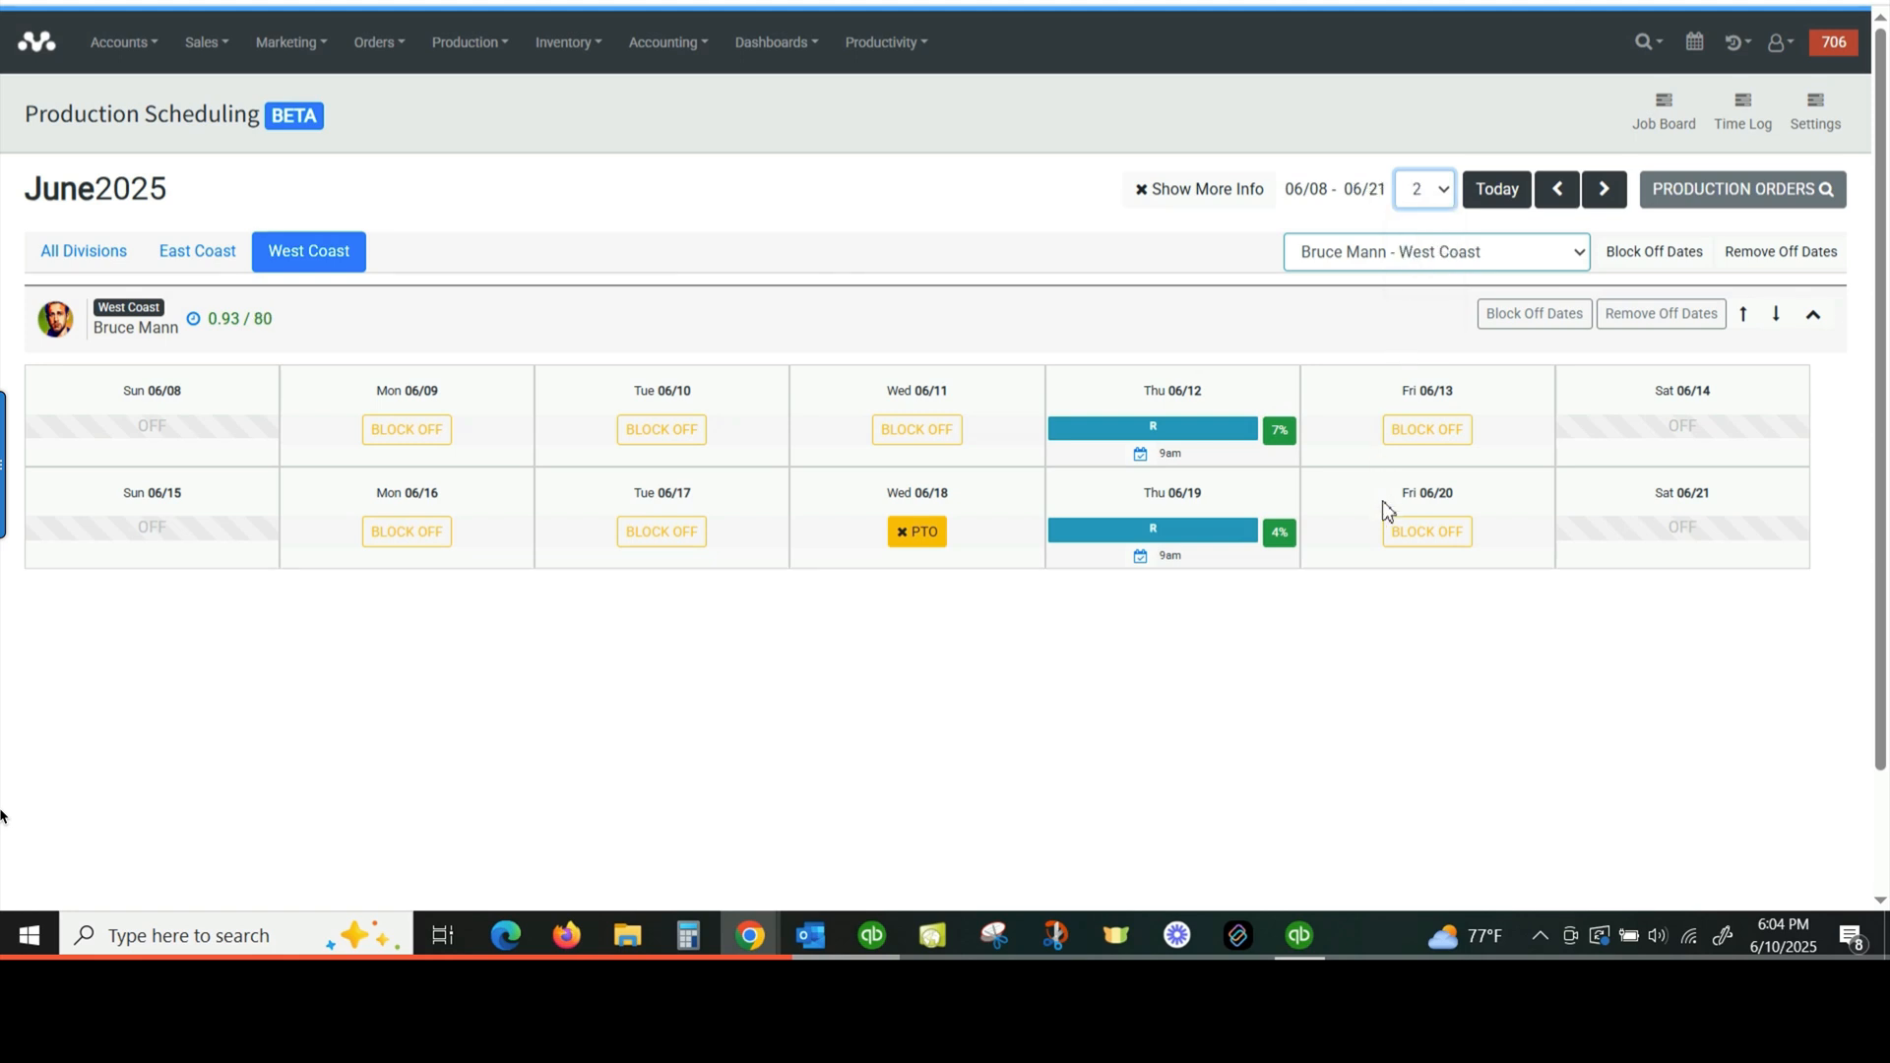
left_click(1418, 197)
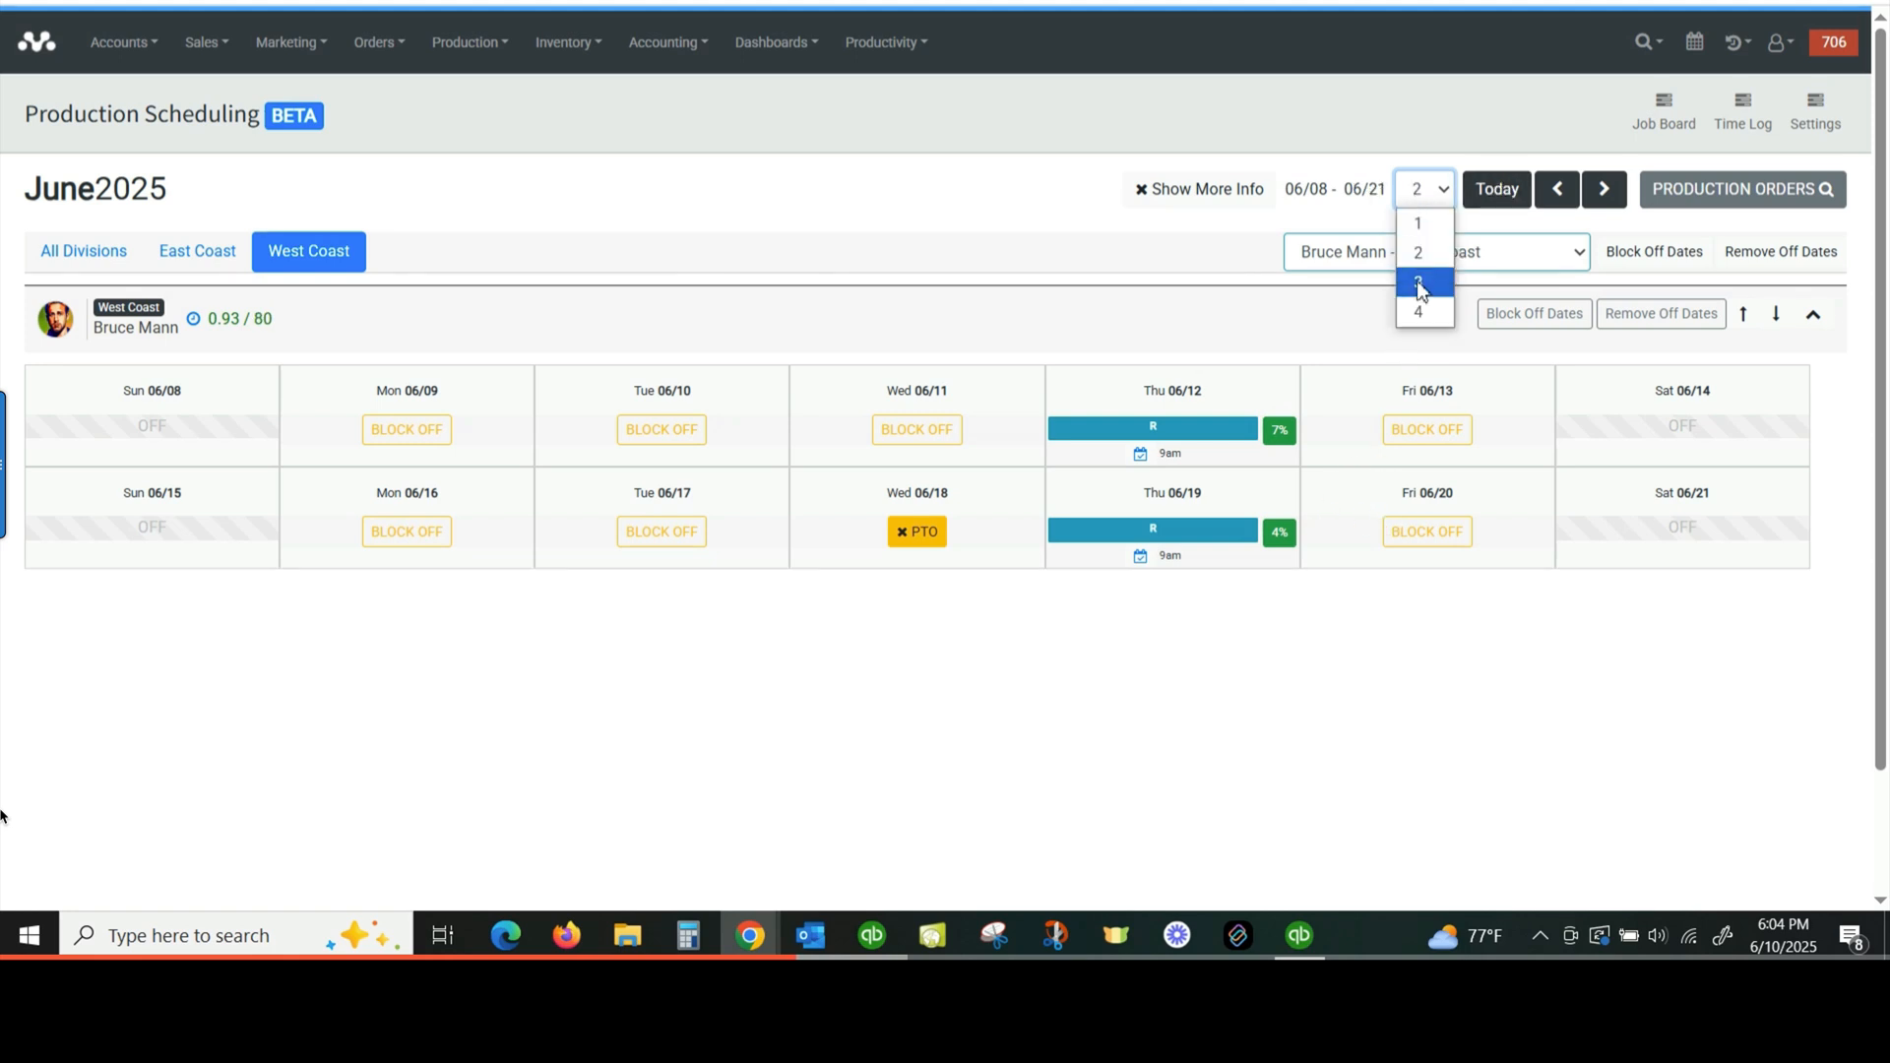
left_click(1414, 311)
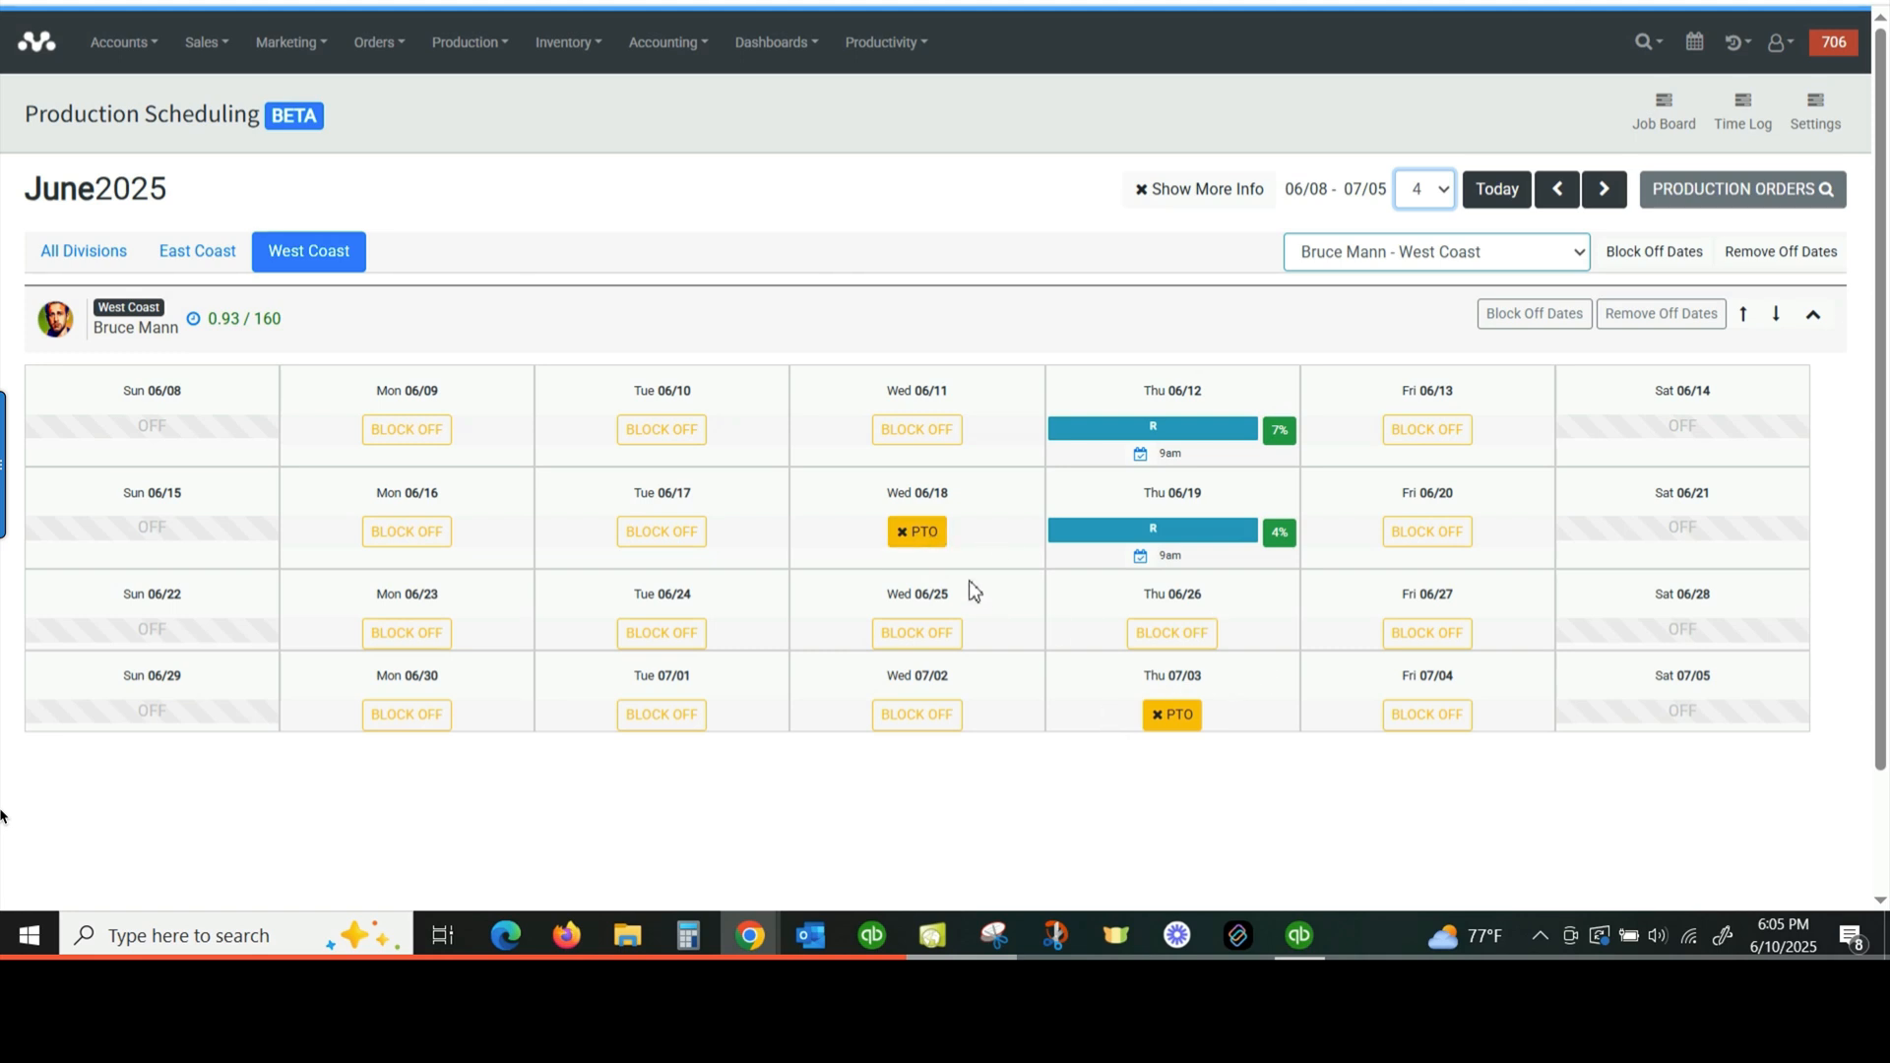
Step: Unblock the PTO day on Wednesday 06/18 in the selected user's schedule
left_click(906, 539)
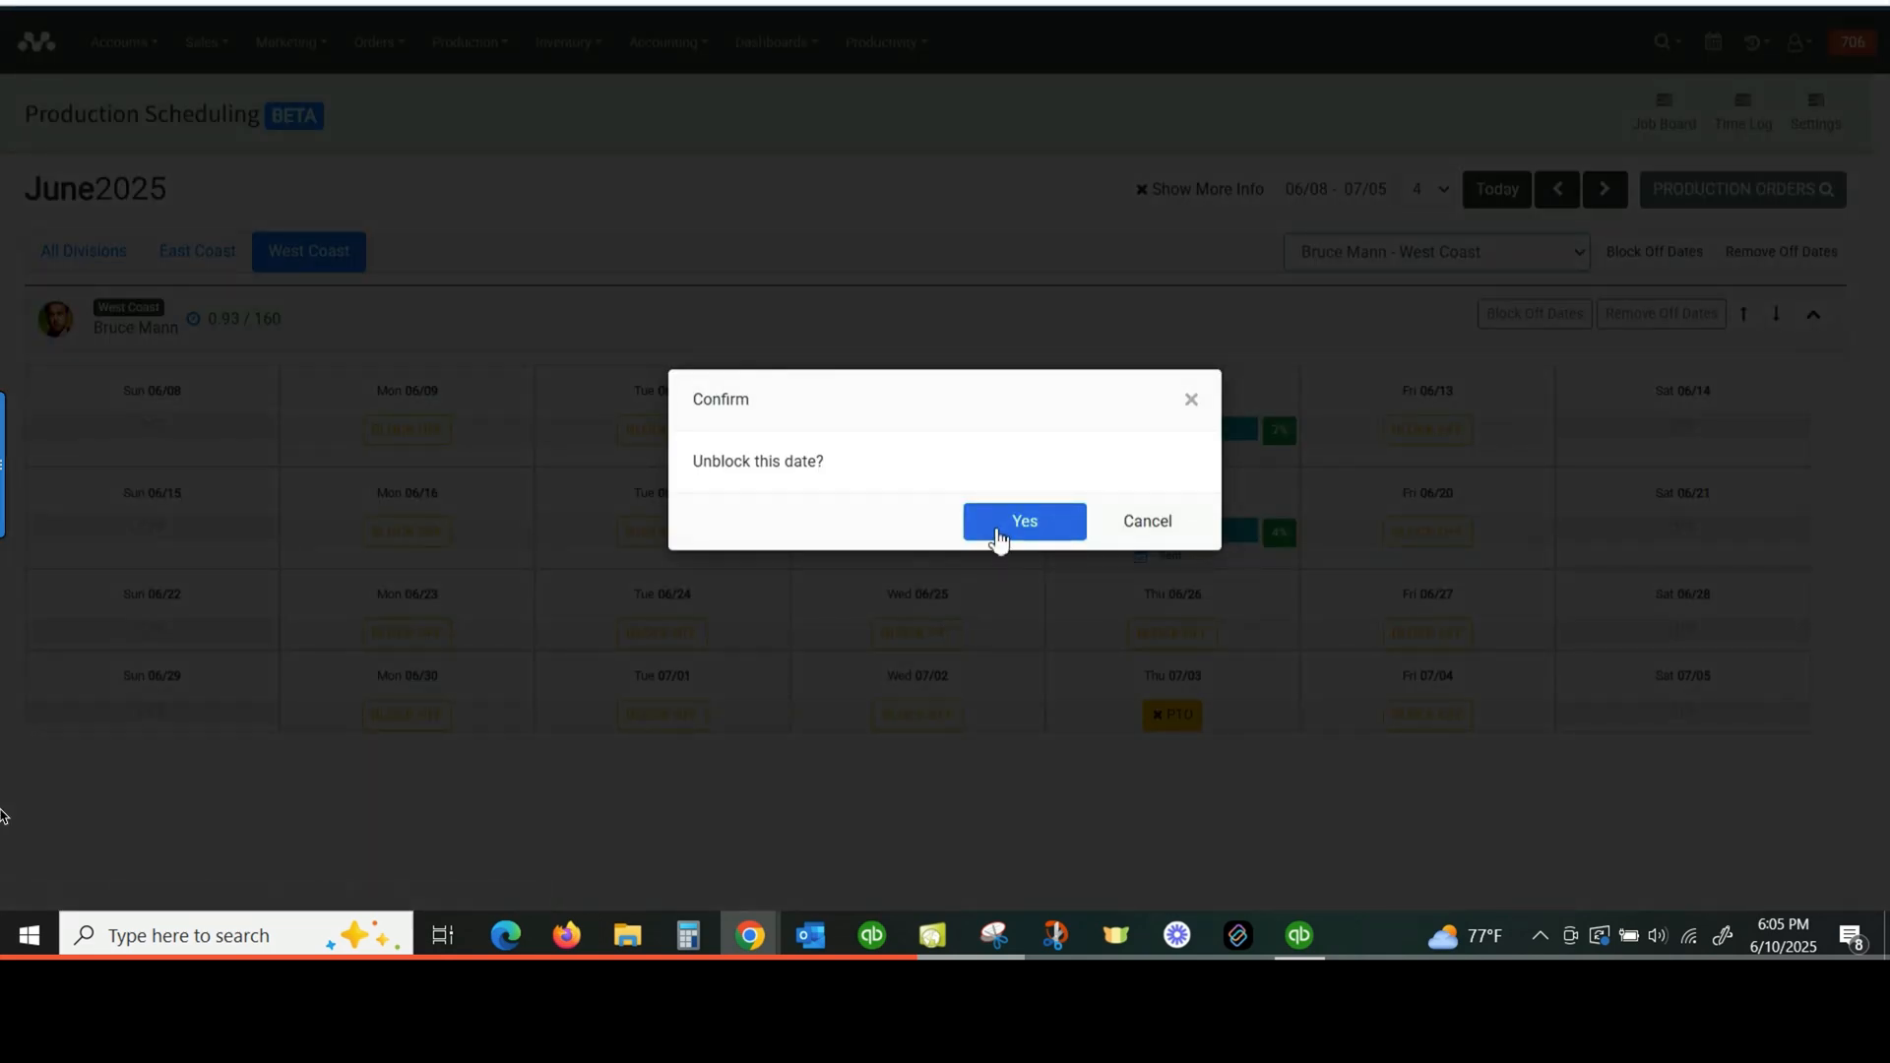
left_click(1025, 522)
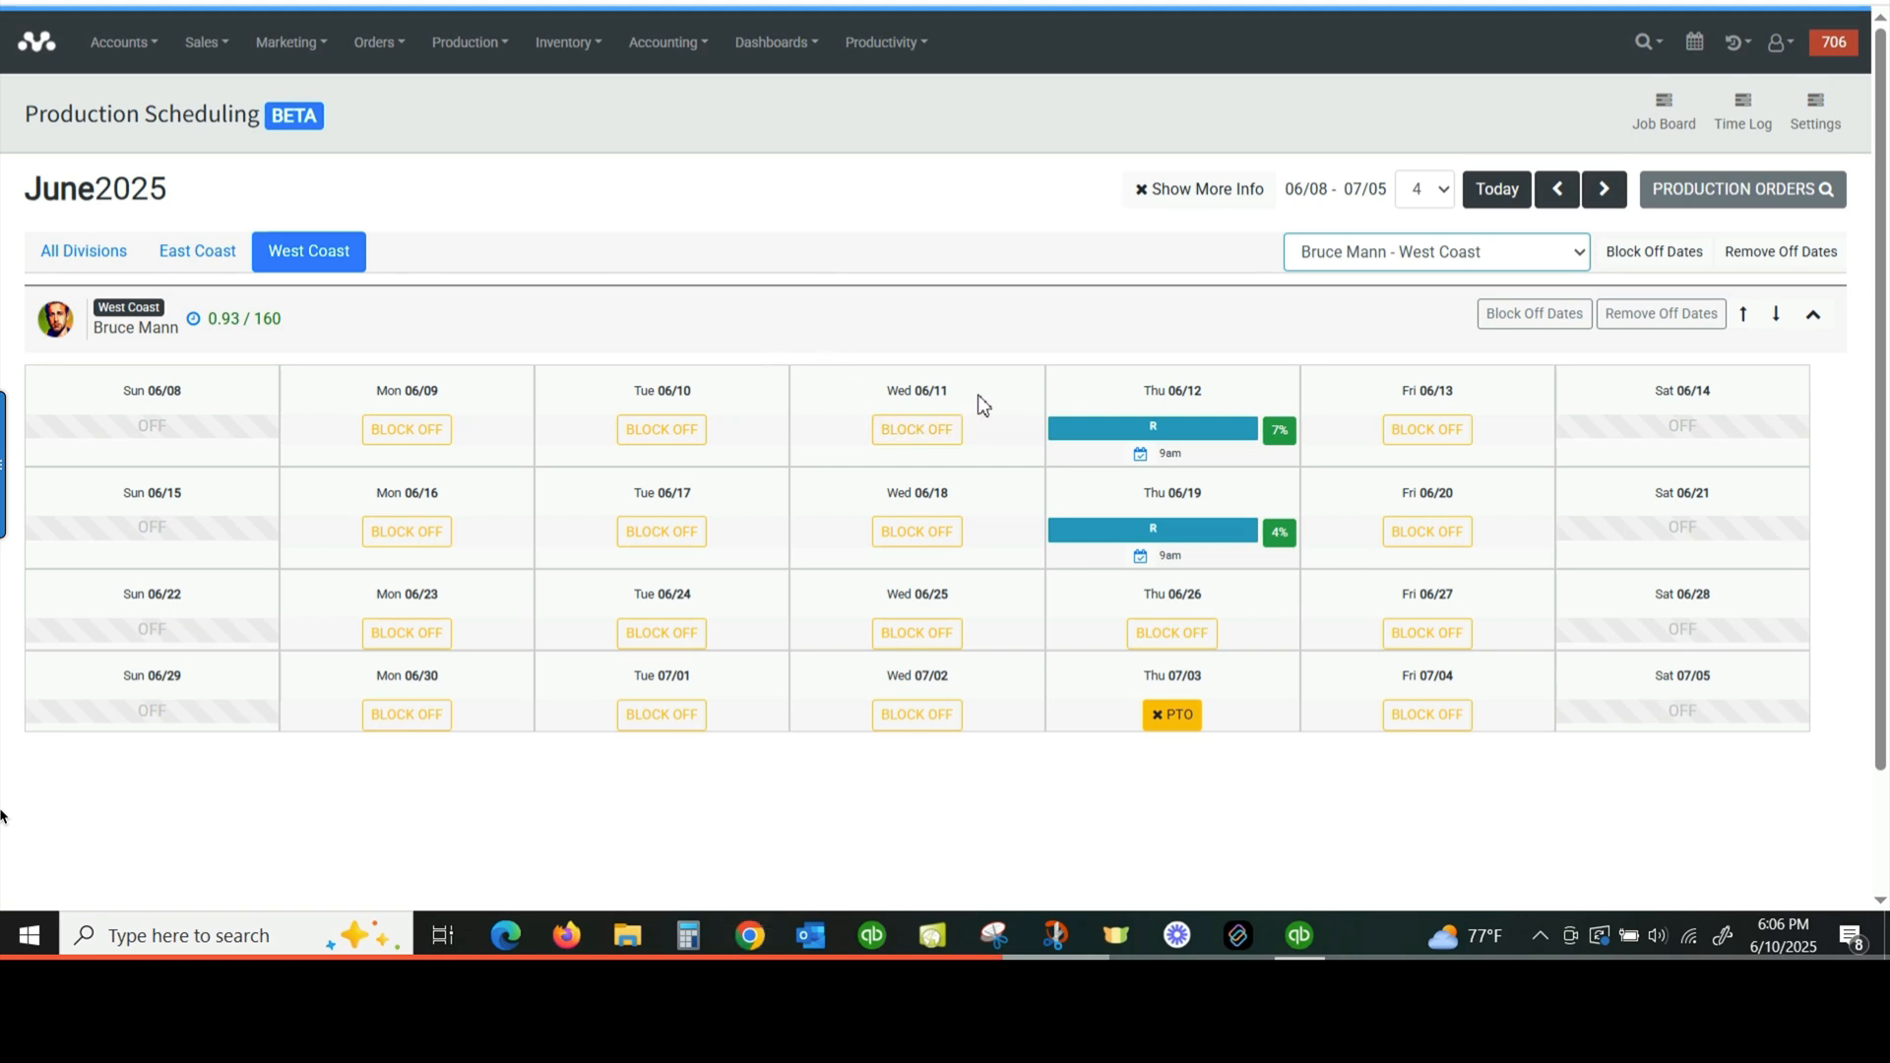
Step: Block off 2025-06-11 for the selected West Coast user with the reason Sick
left_click(1533, 324)
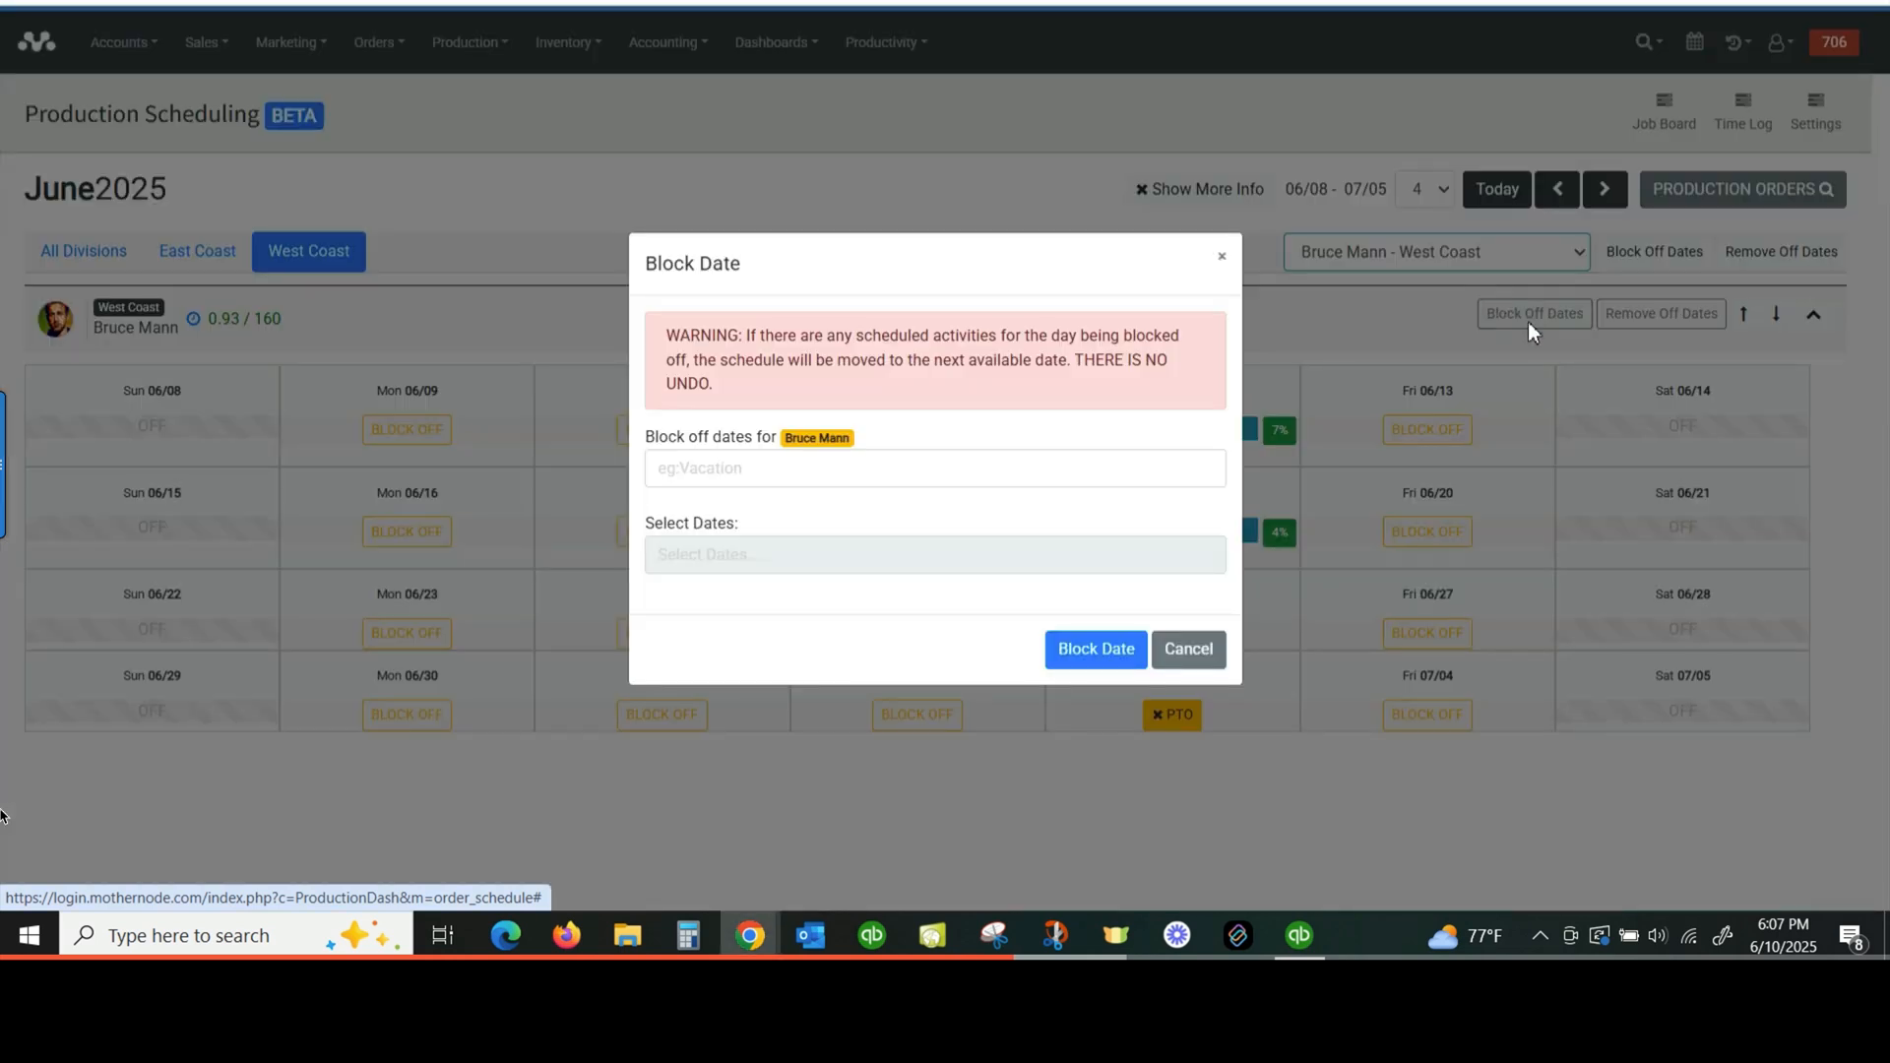
left_click(786, 463)
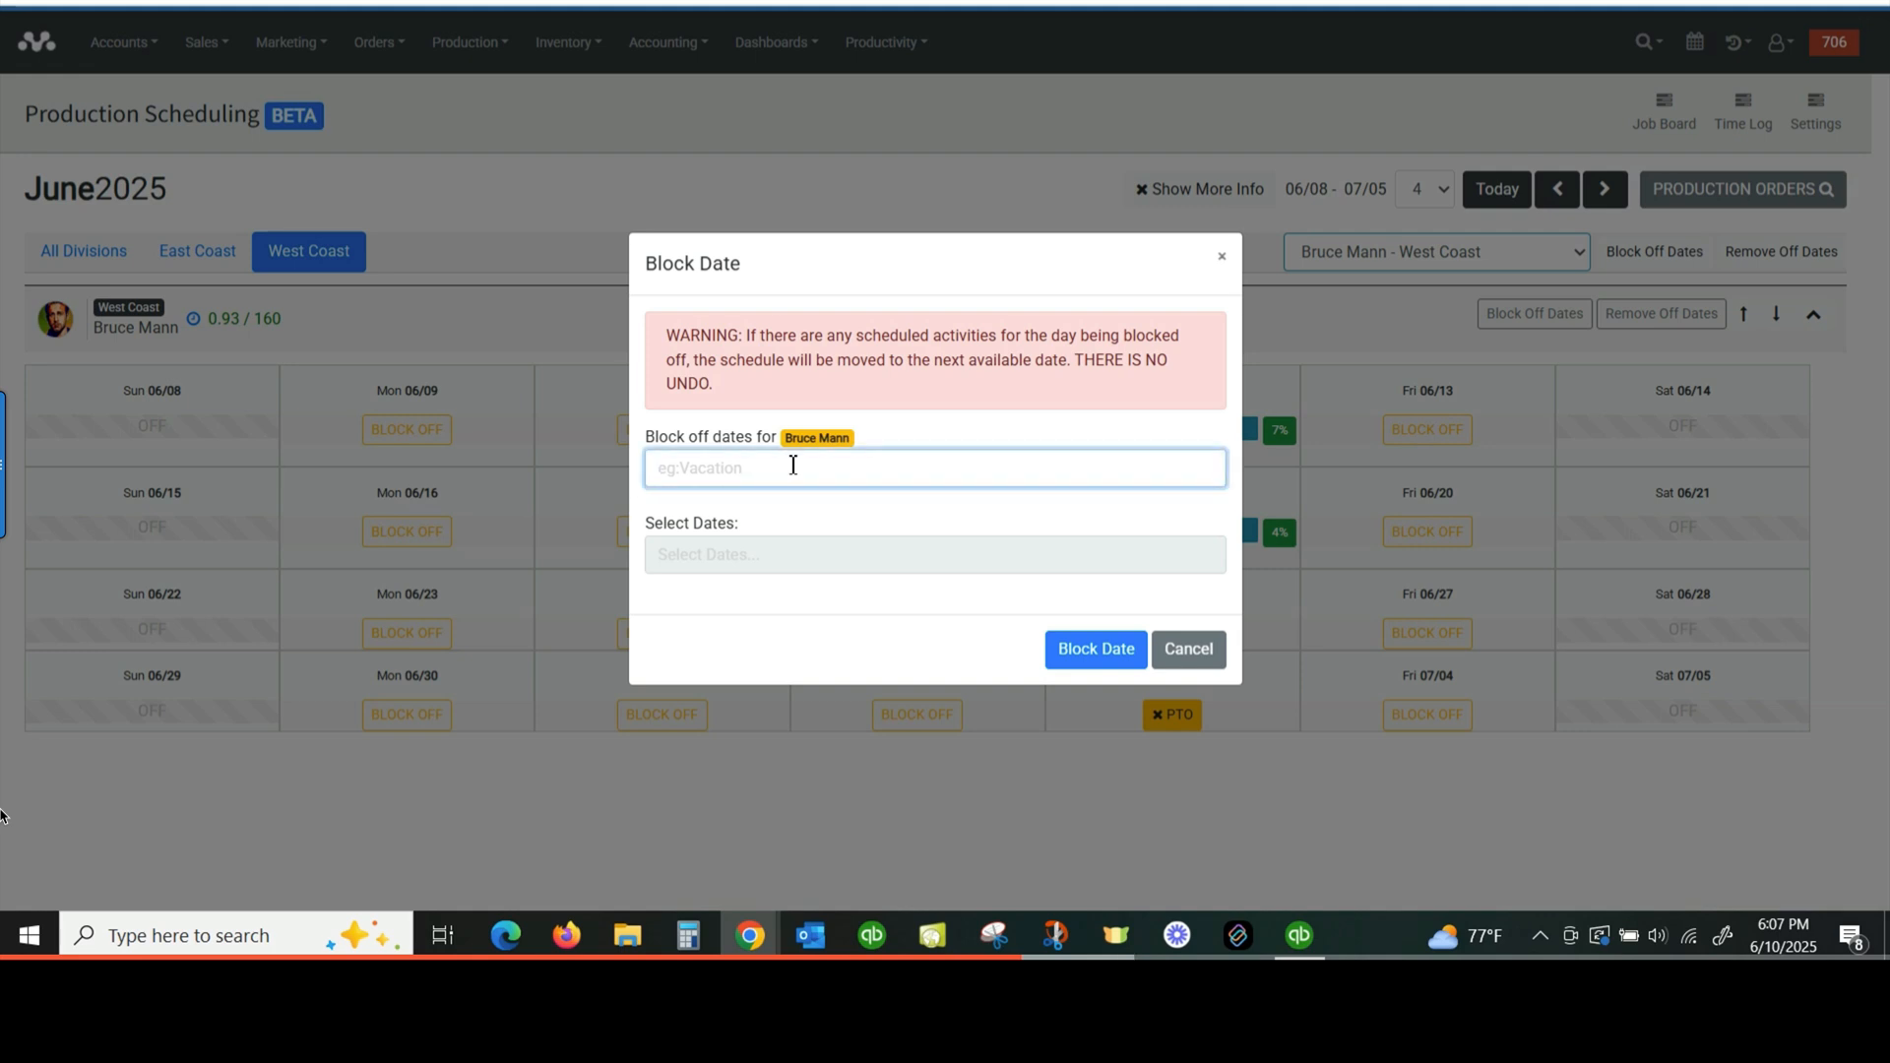
type("Sick")
left_click(806, 554)
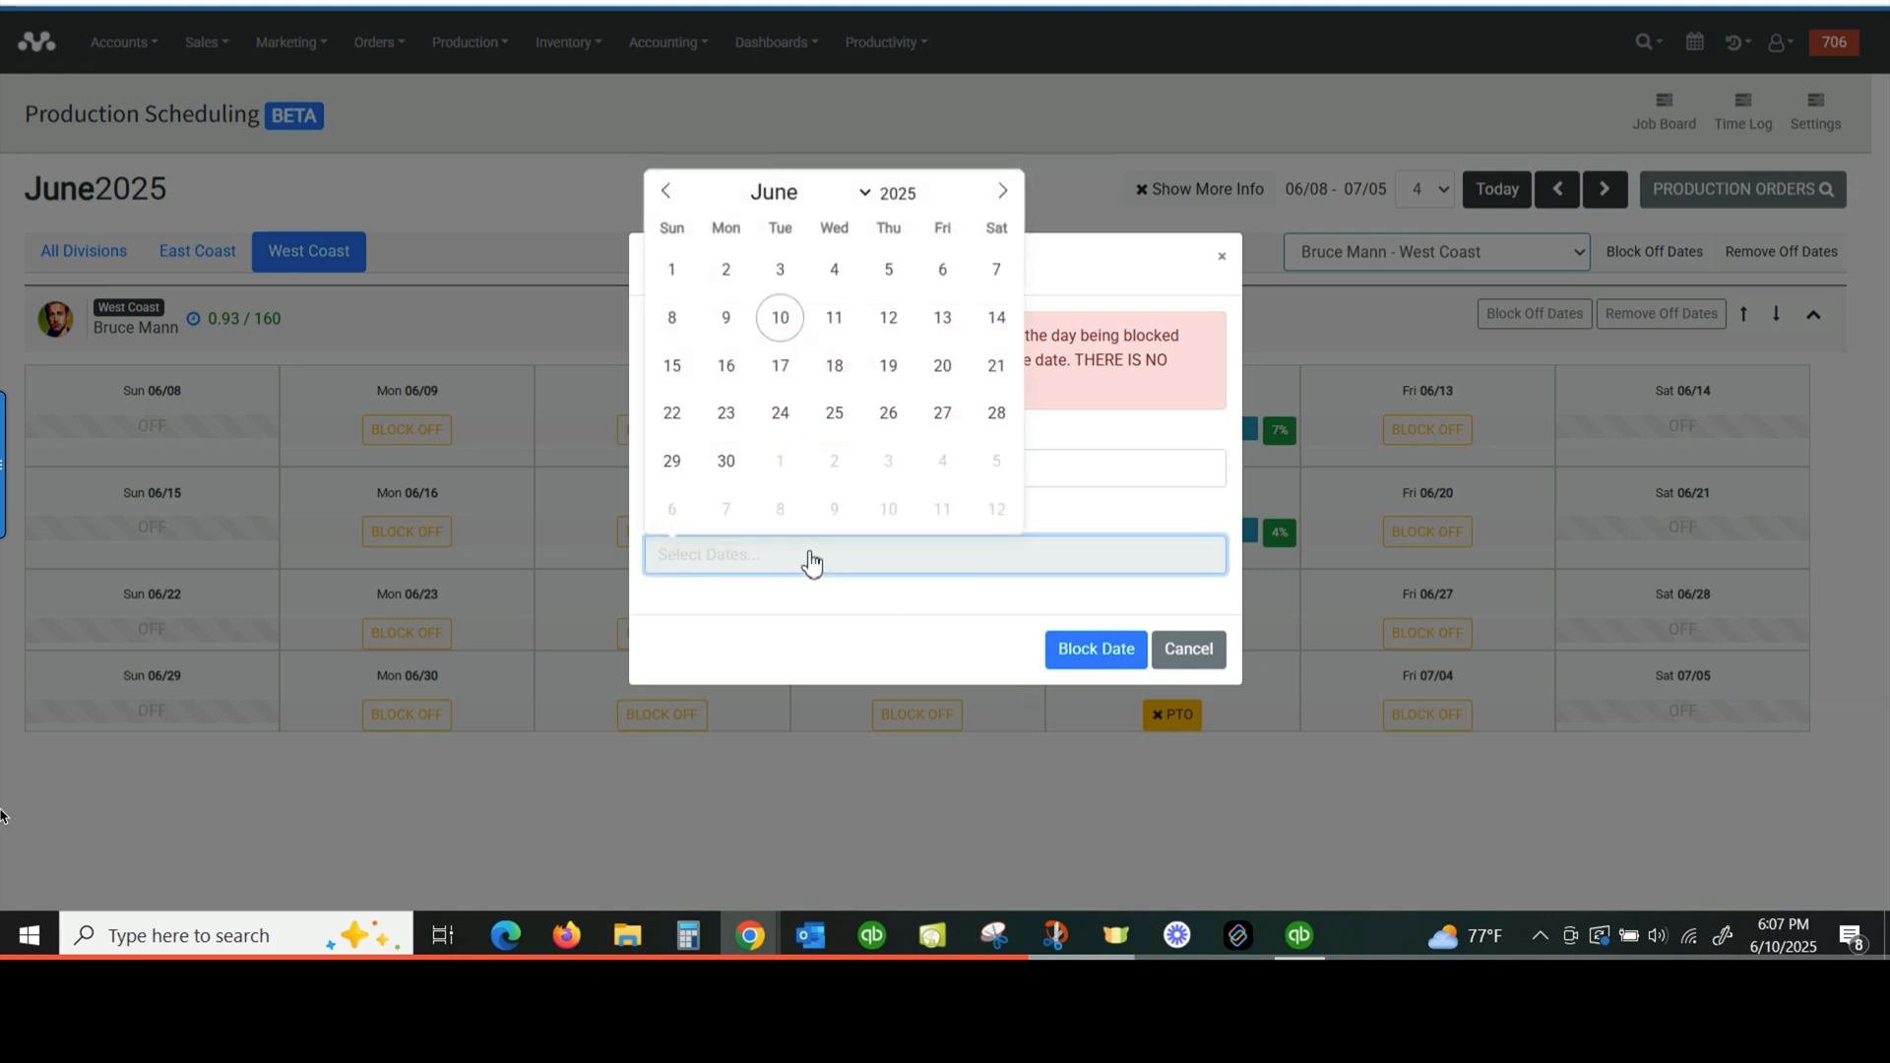
left_click(834, 317)
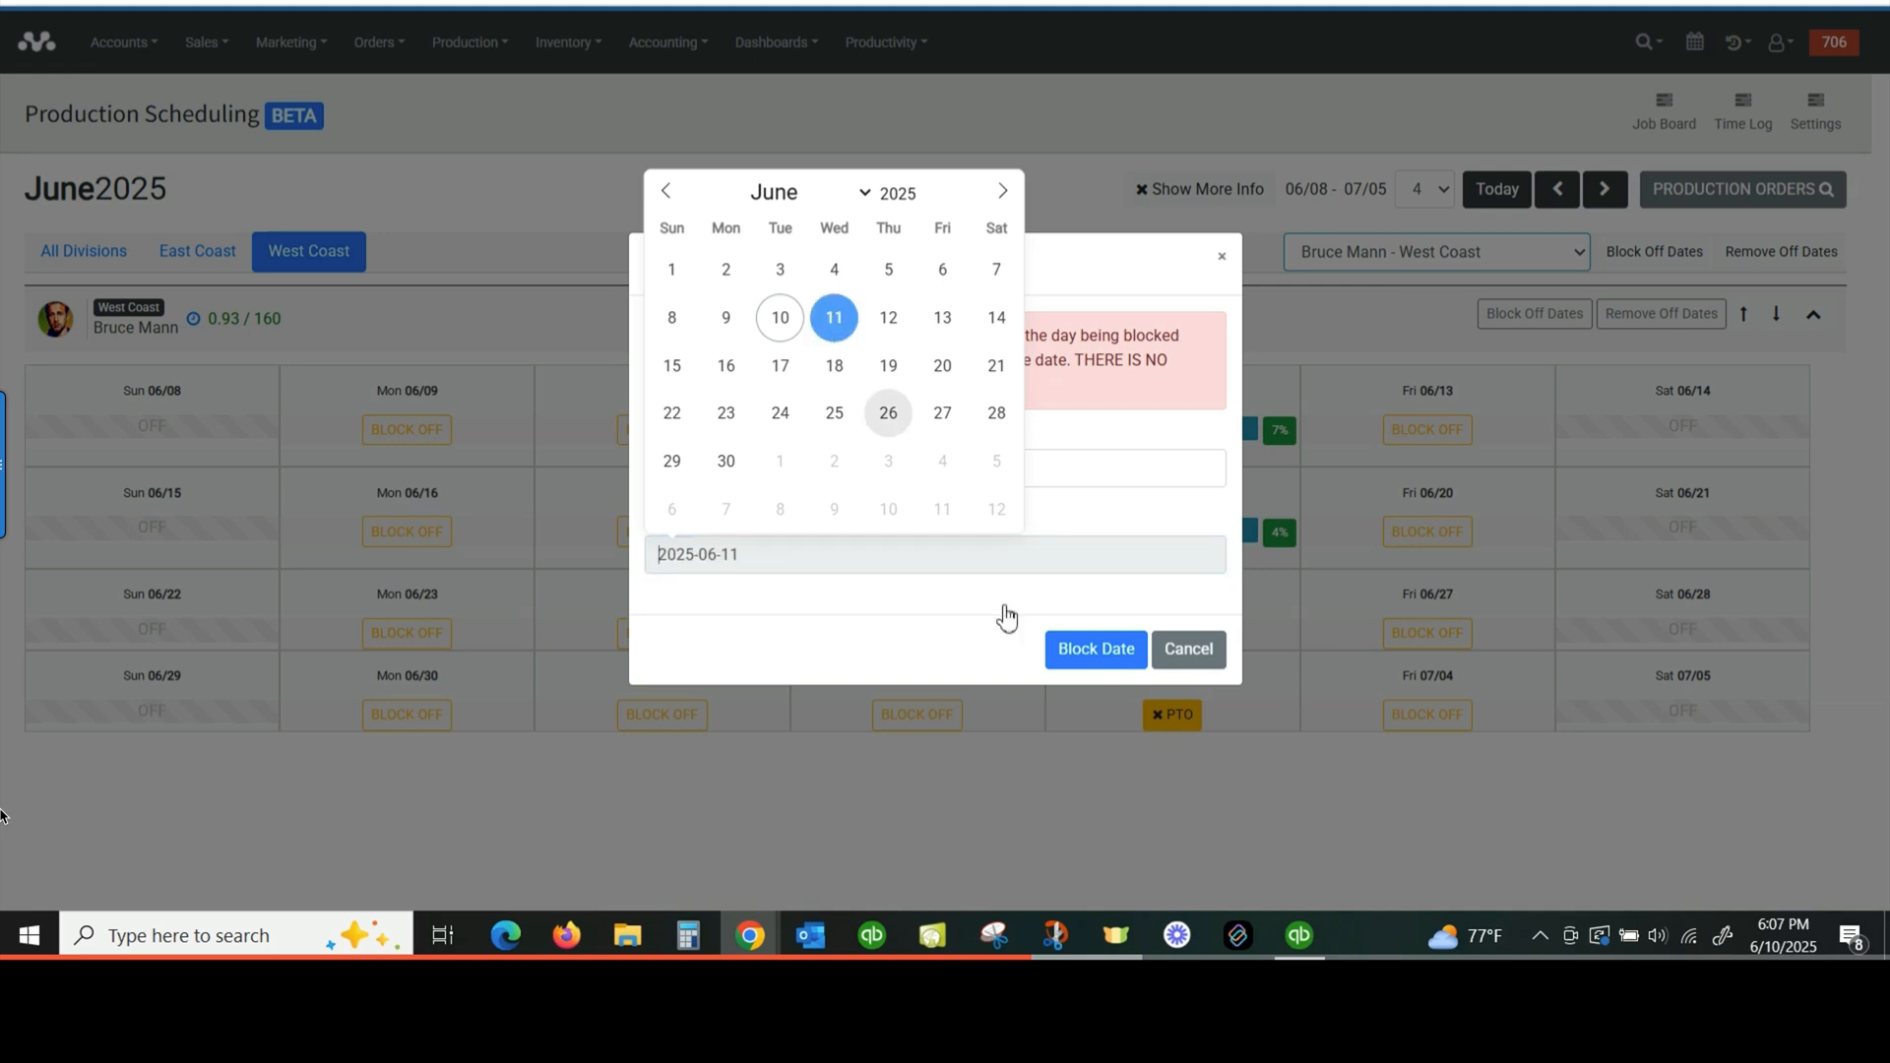
left_click(1110, 657)
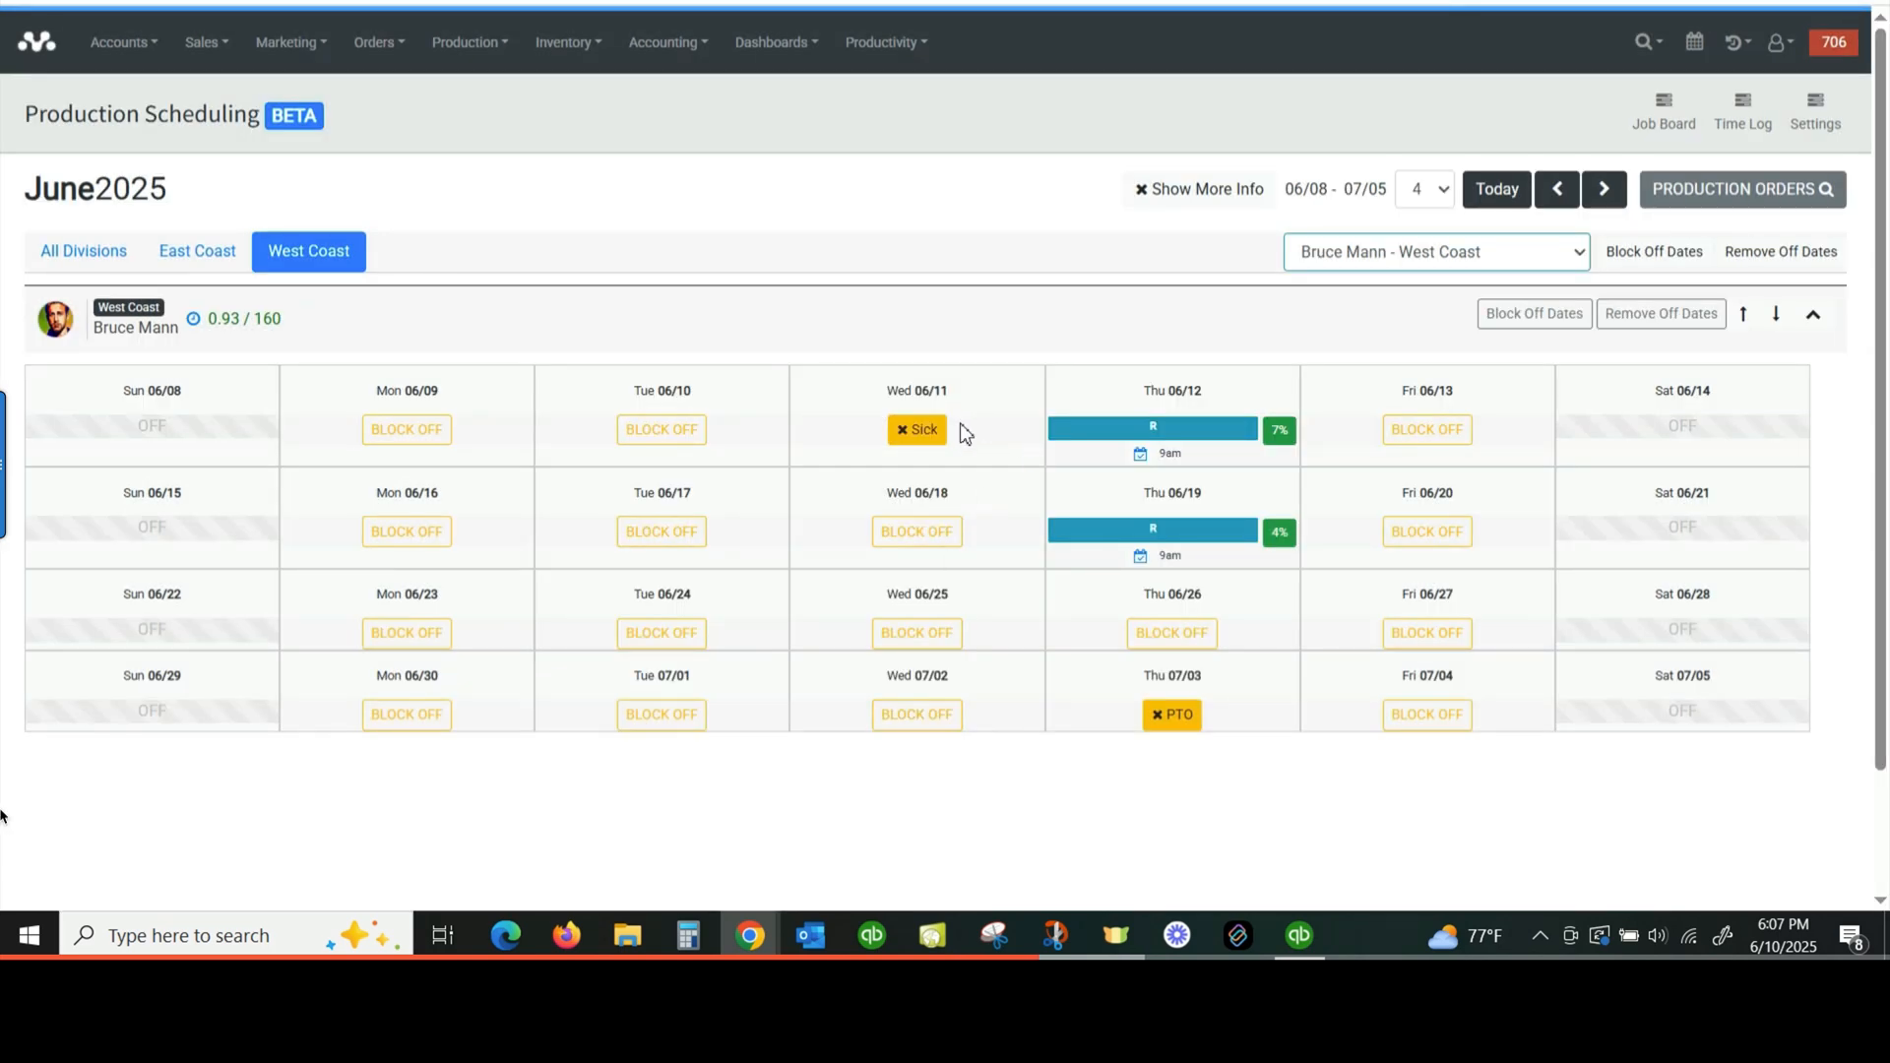
Step: Clear the user filter and look through the schedules of all West Coast users
left_click(1402, 252)
left_click(1372, 312)
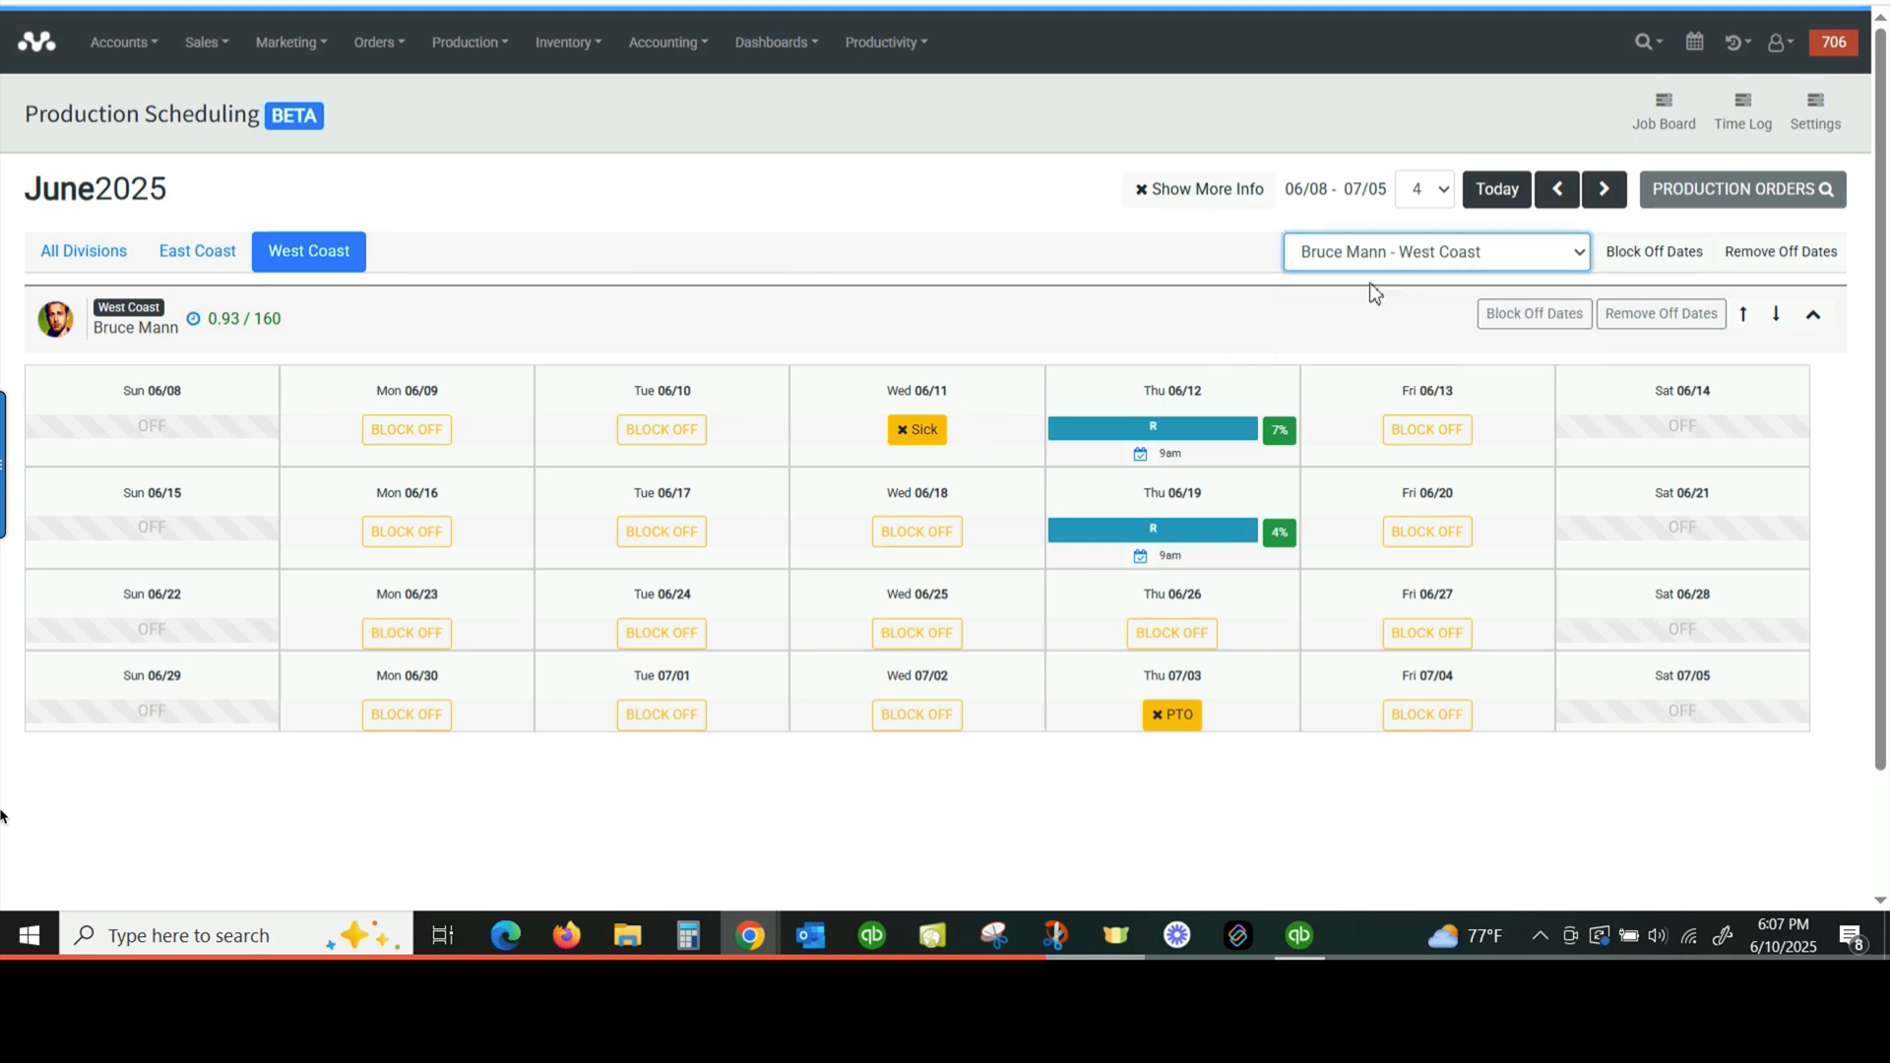
scroll(1295, 463, "down", 3)
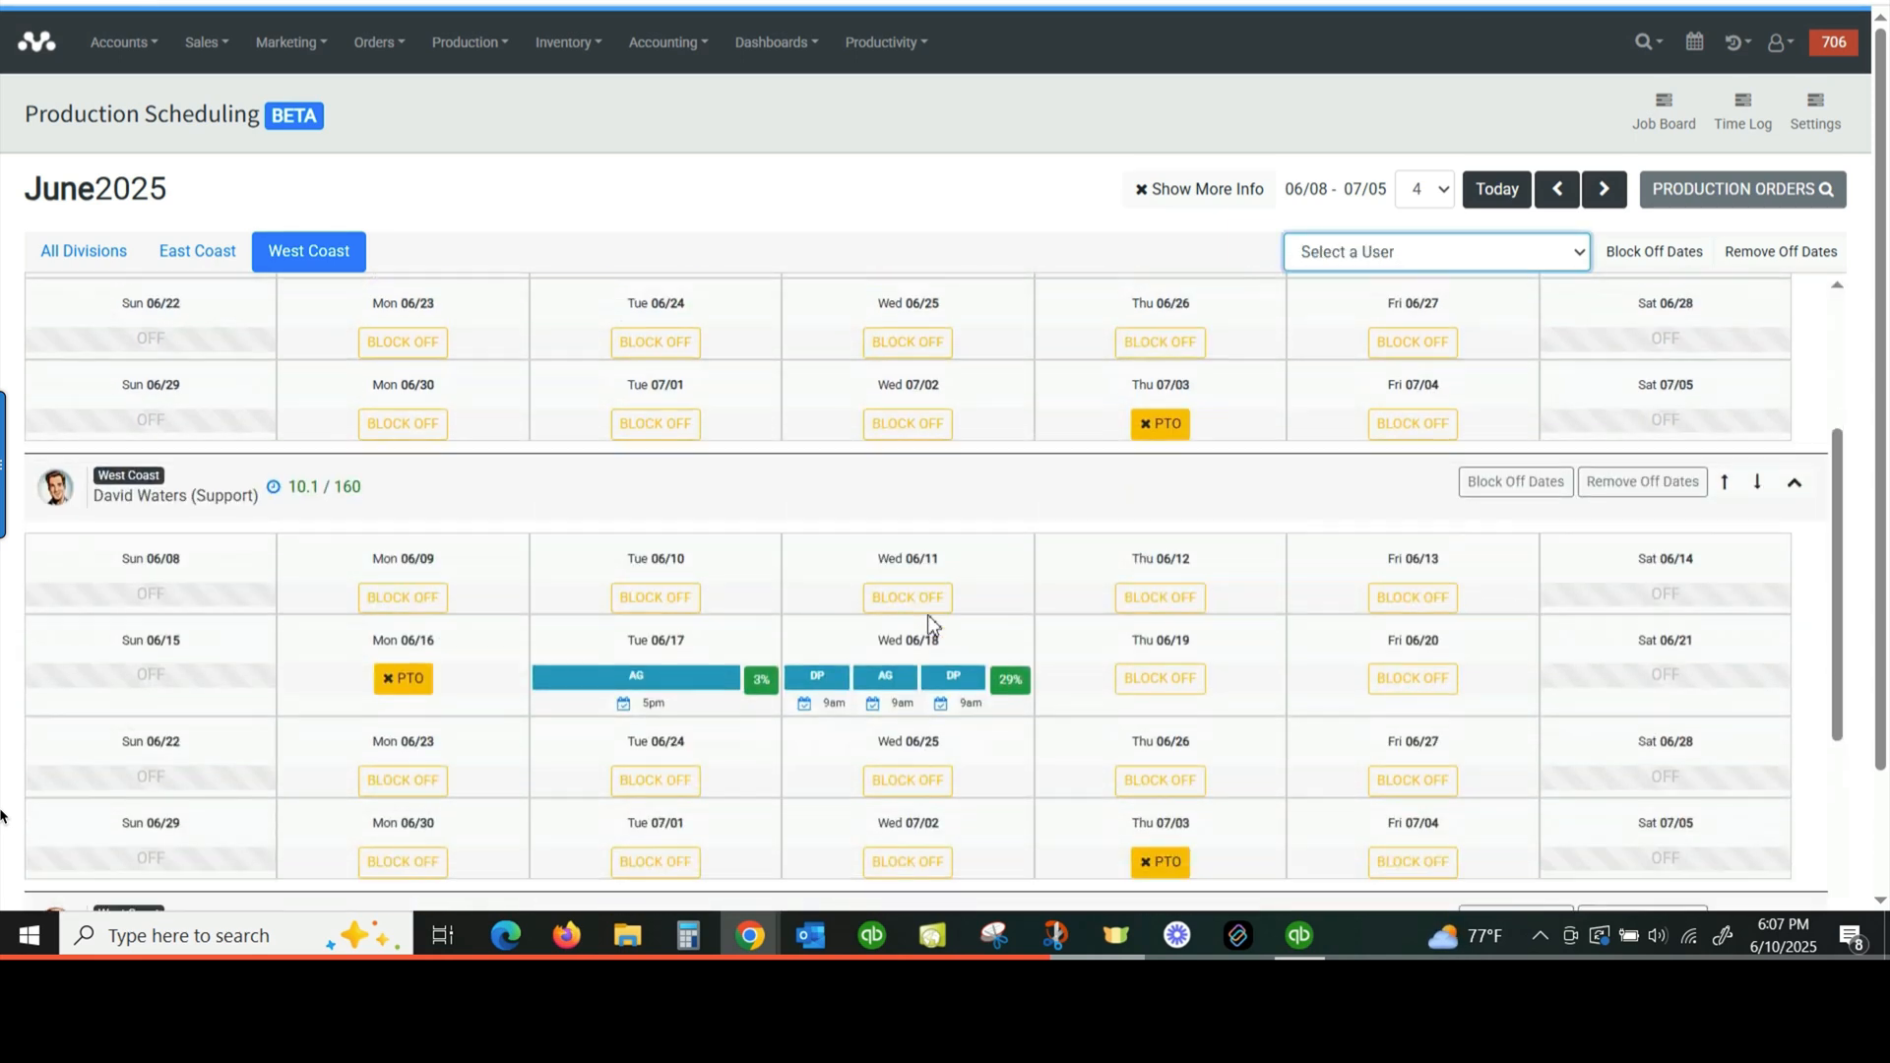
scroll(929, 613, "down", 4)
scroll(980, 614, "up", 6)
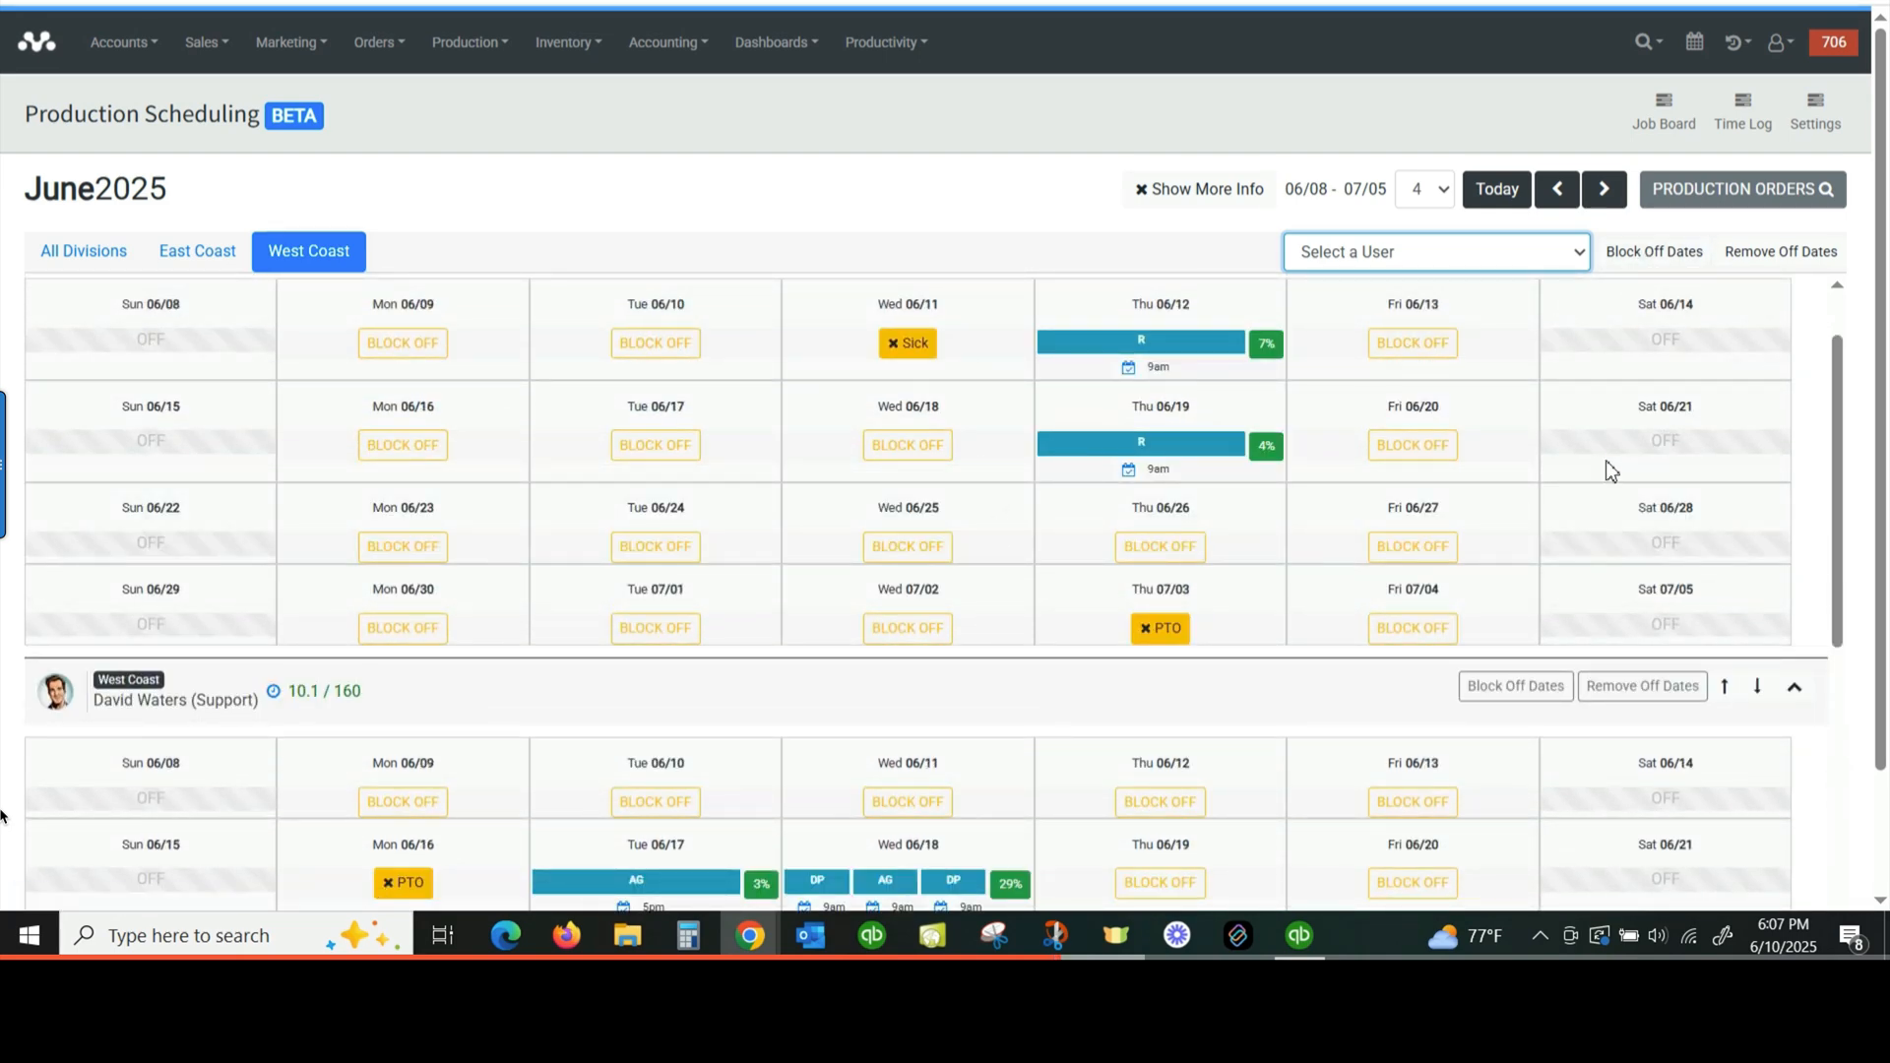
scroll(1605, 366, "up", 1)
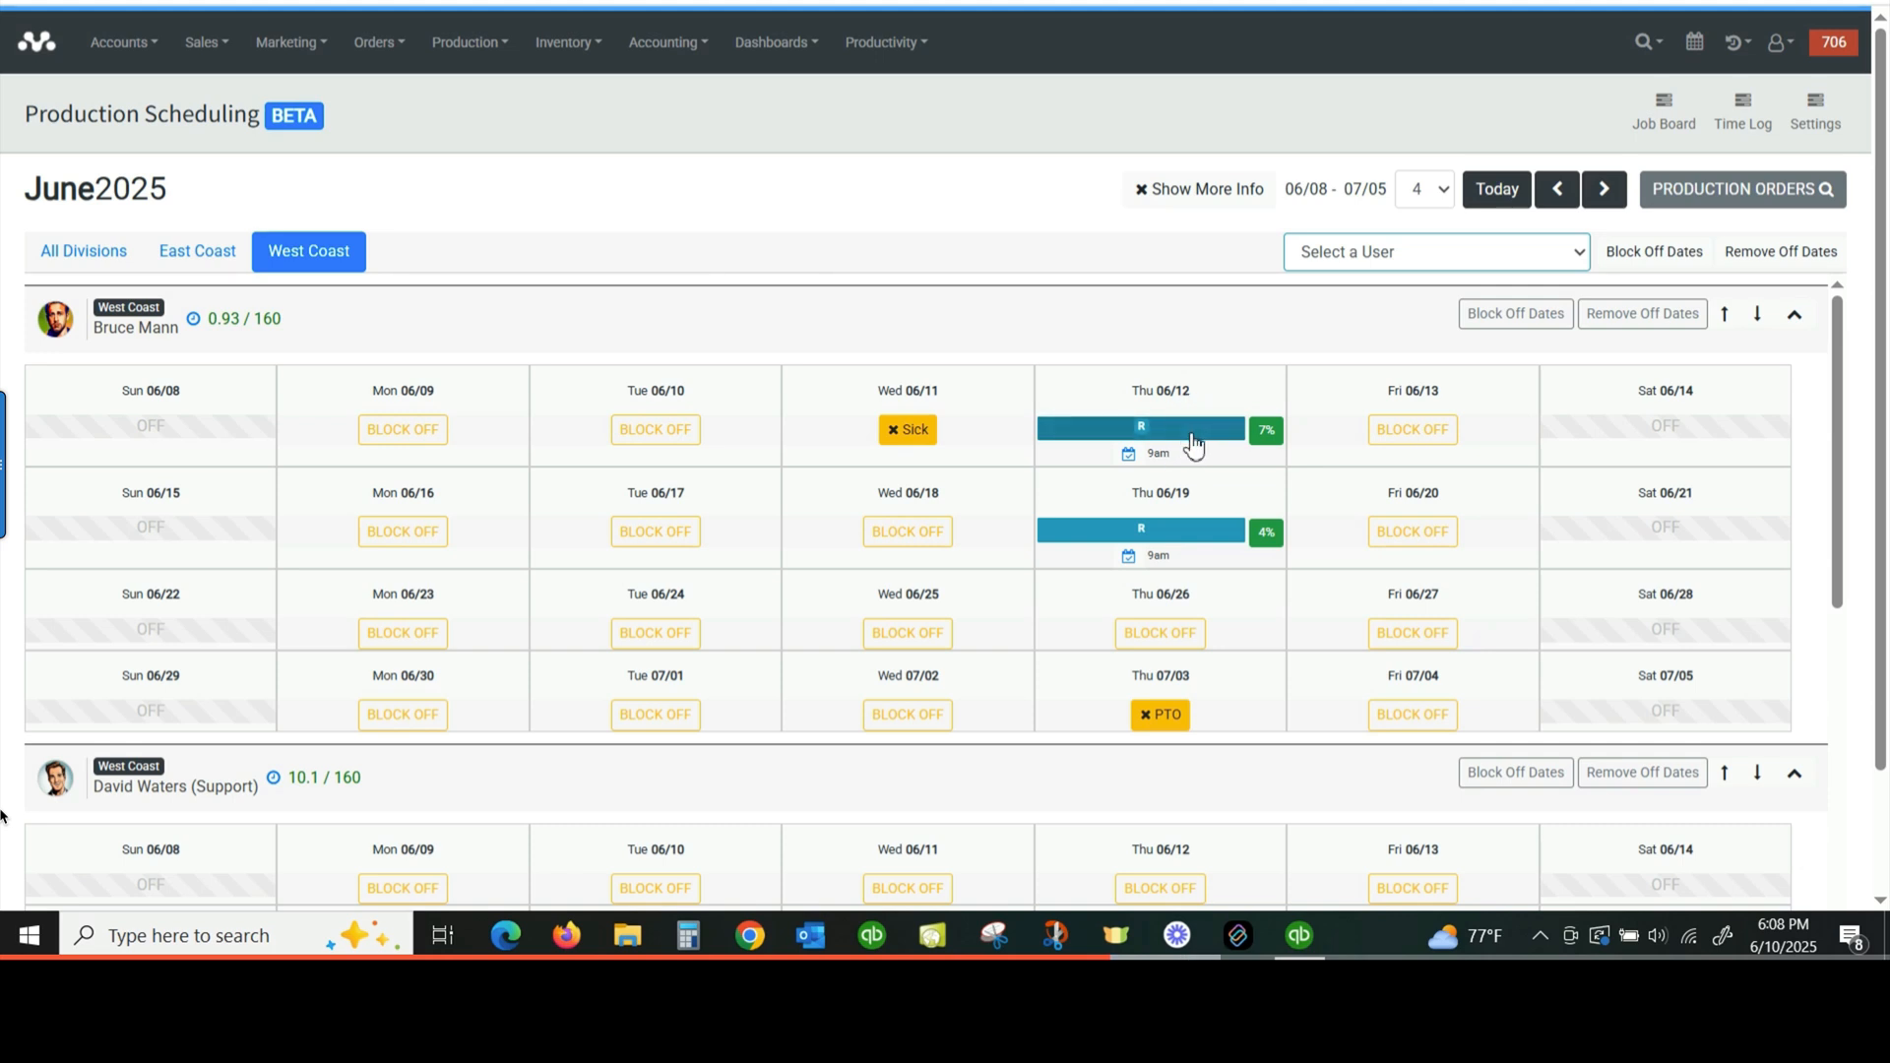
Step: Block off 2025-06-12 as Sick for the first West Coast user
left_click(1520, 312)
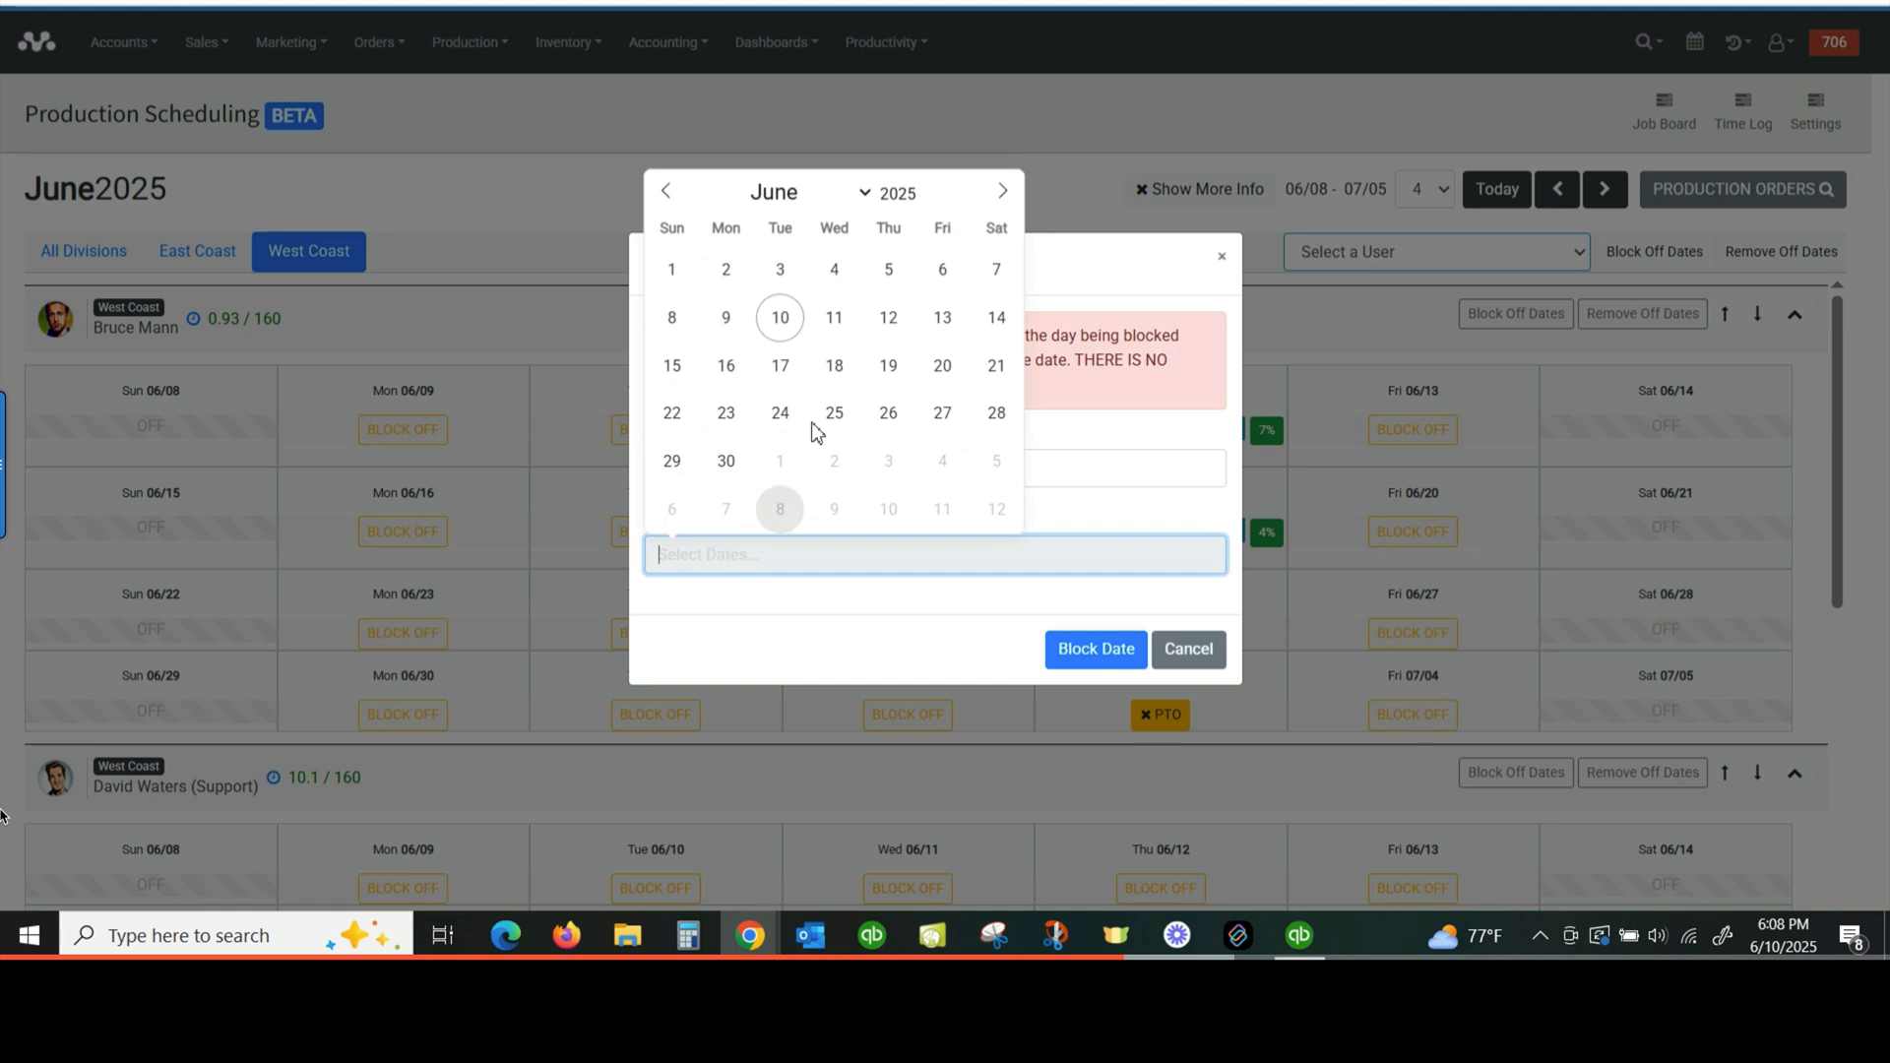
left_click(891, 321)
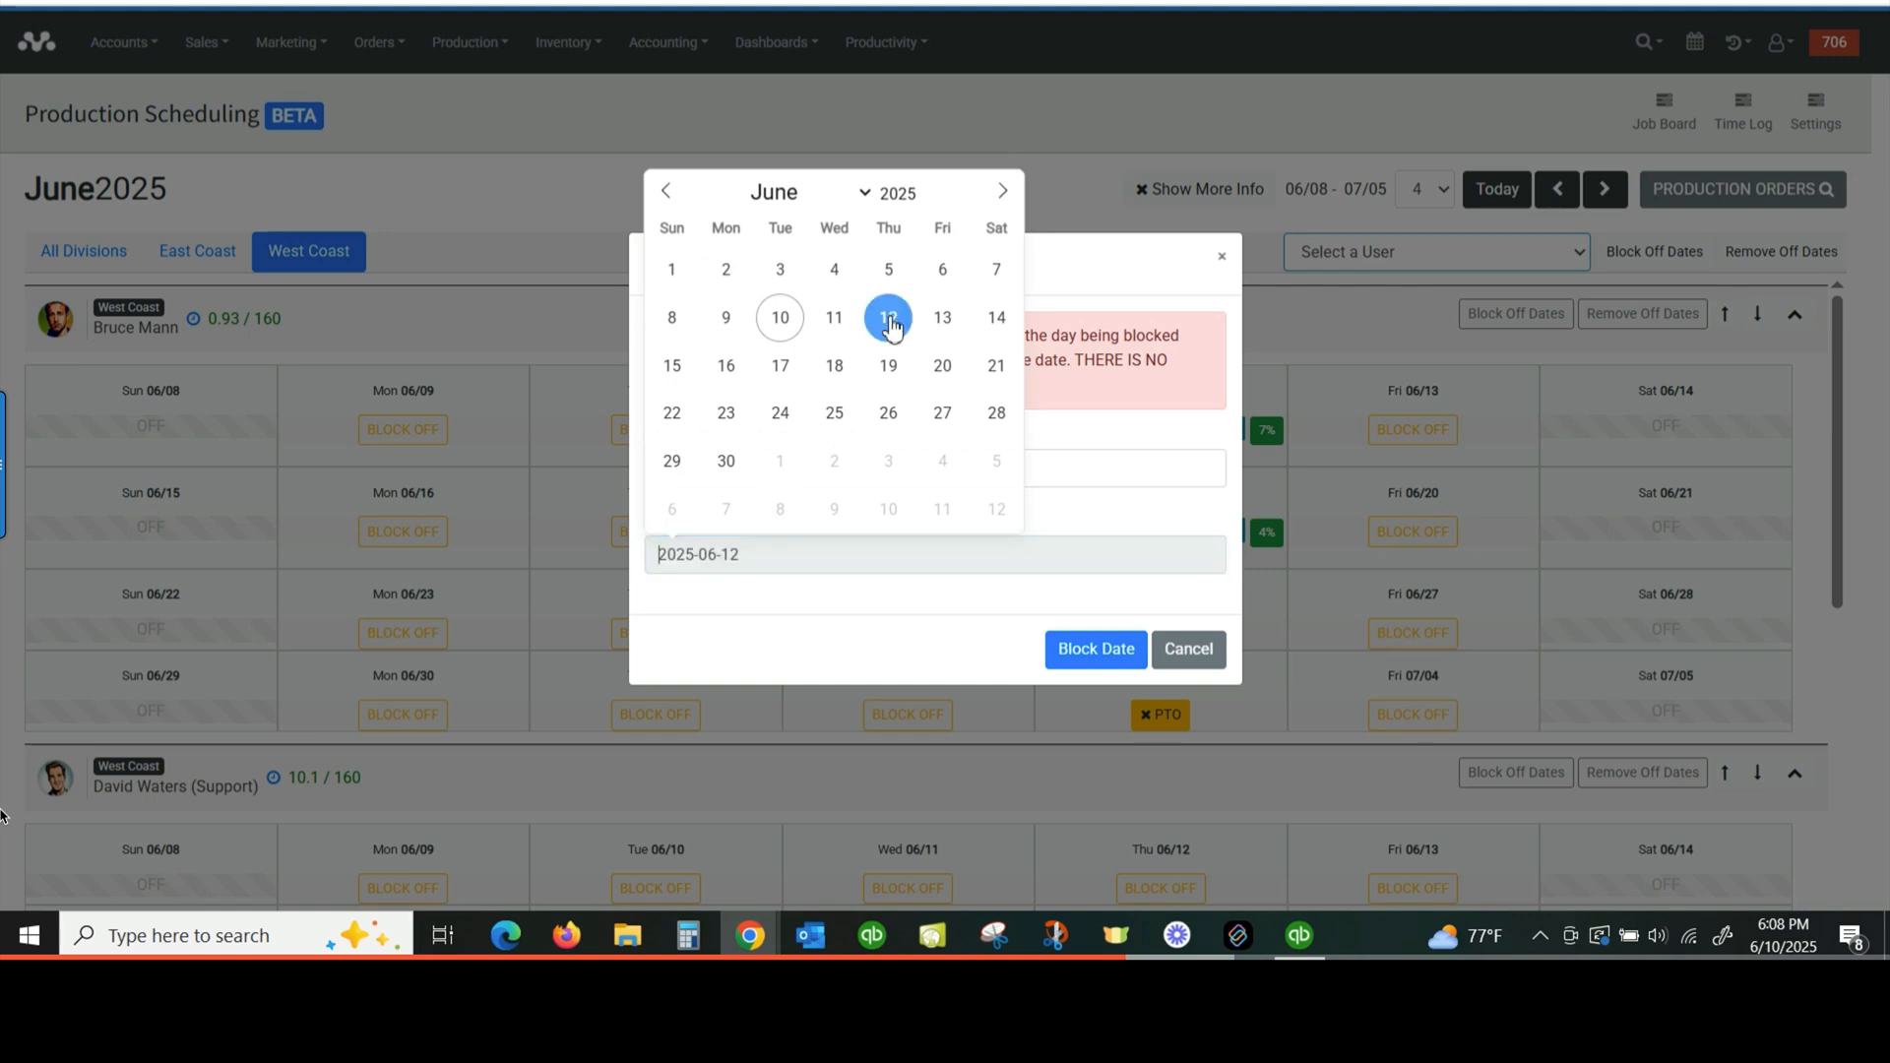
left_click(1100, 655)
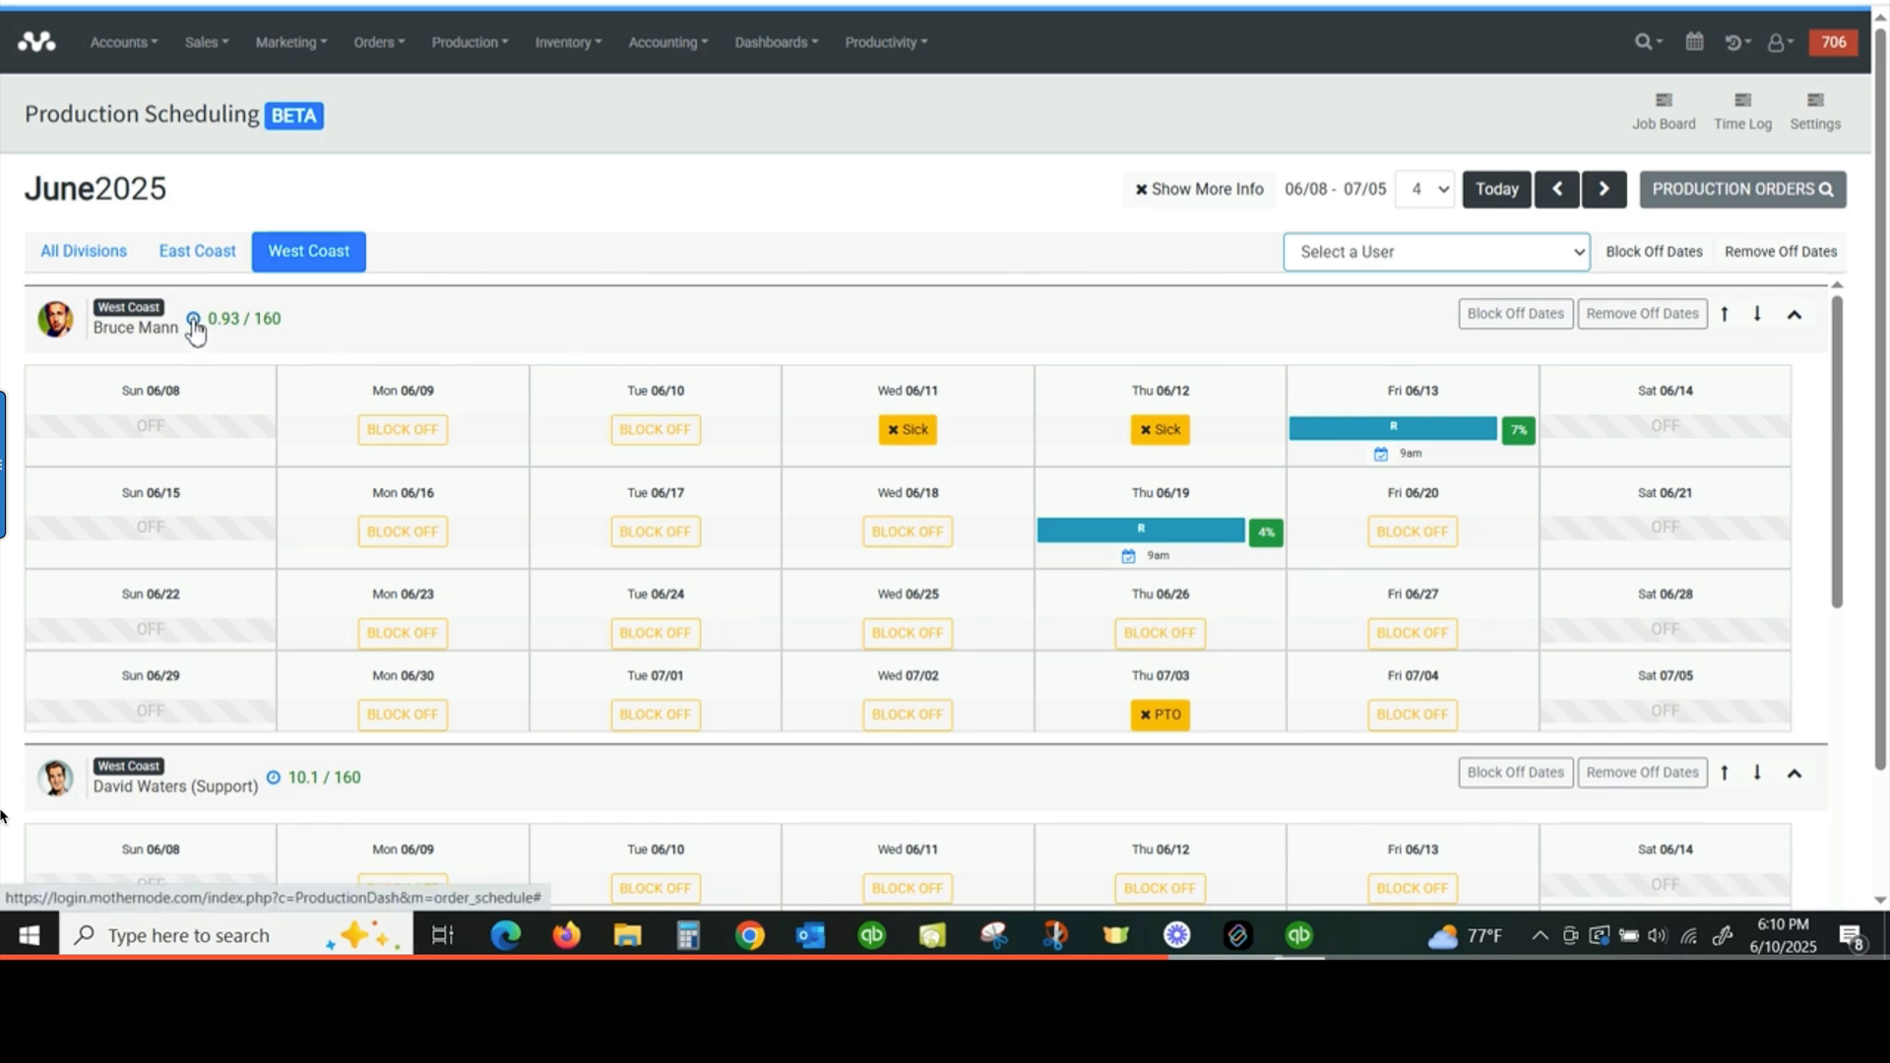
scroll(295, 539, "down", 2)
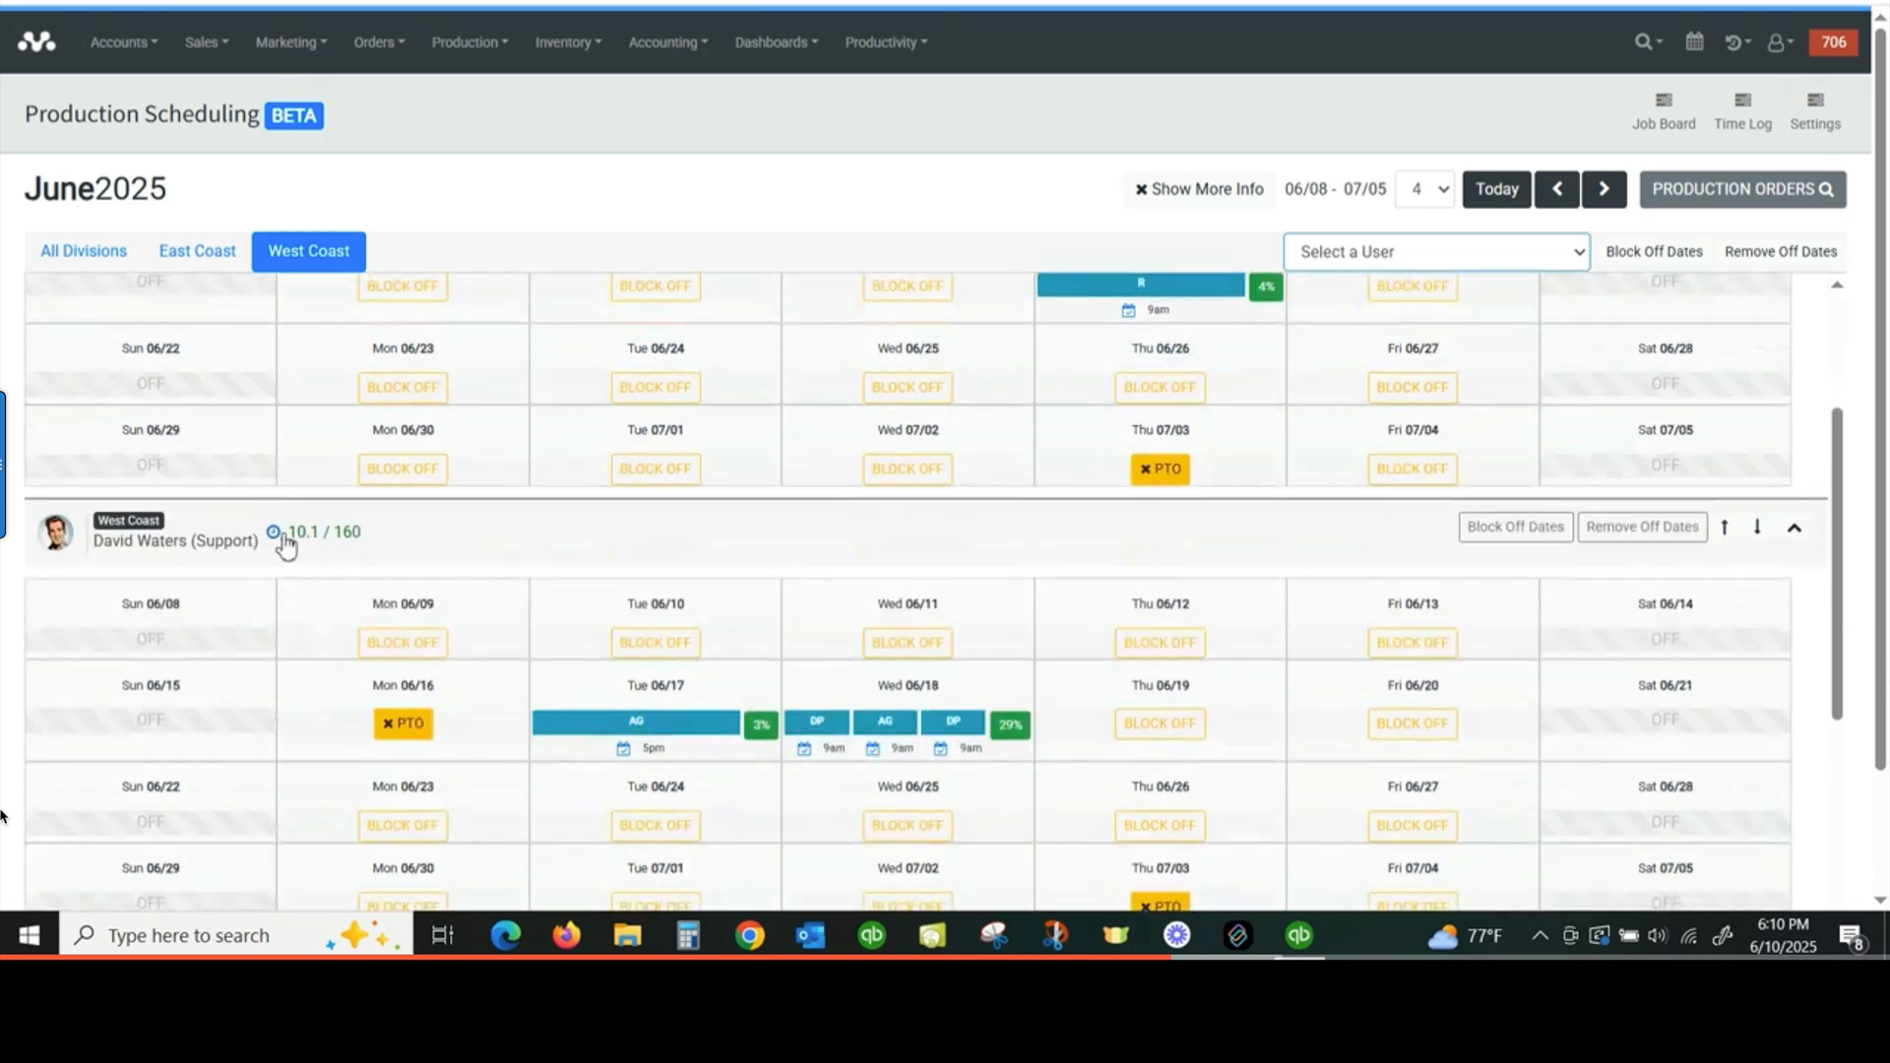
Step: View the weekly working hours of the second West Coast user, close them, and return to the first user's schedule
left_click(275, 537)
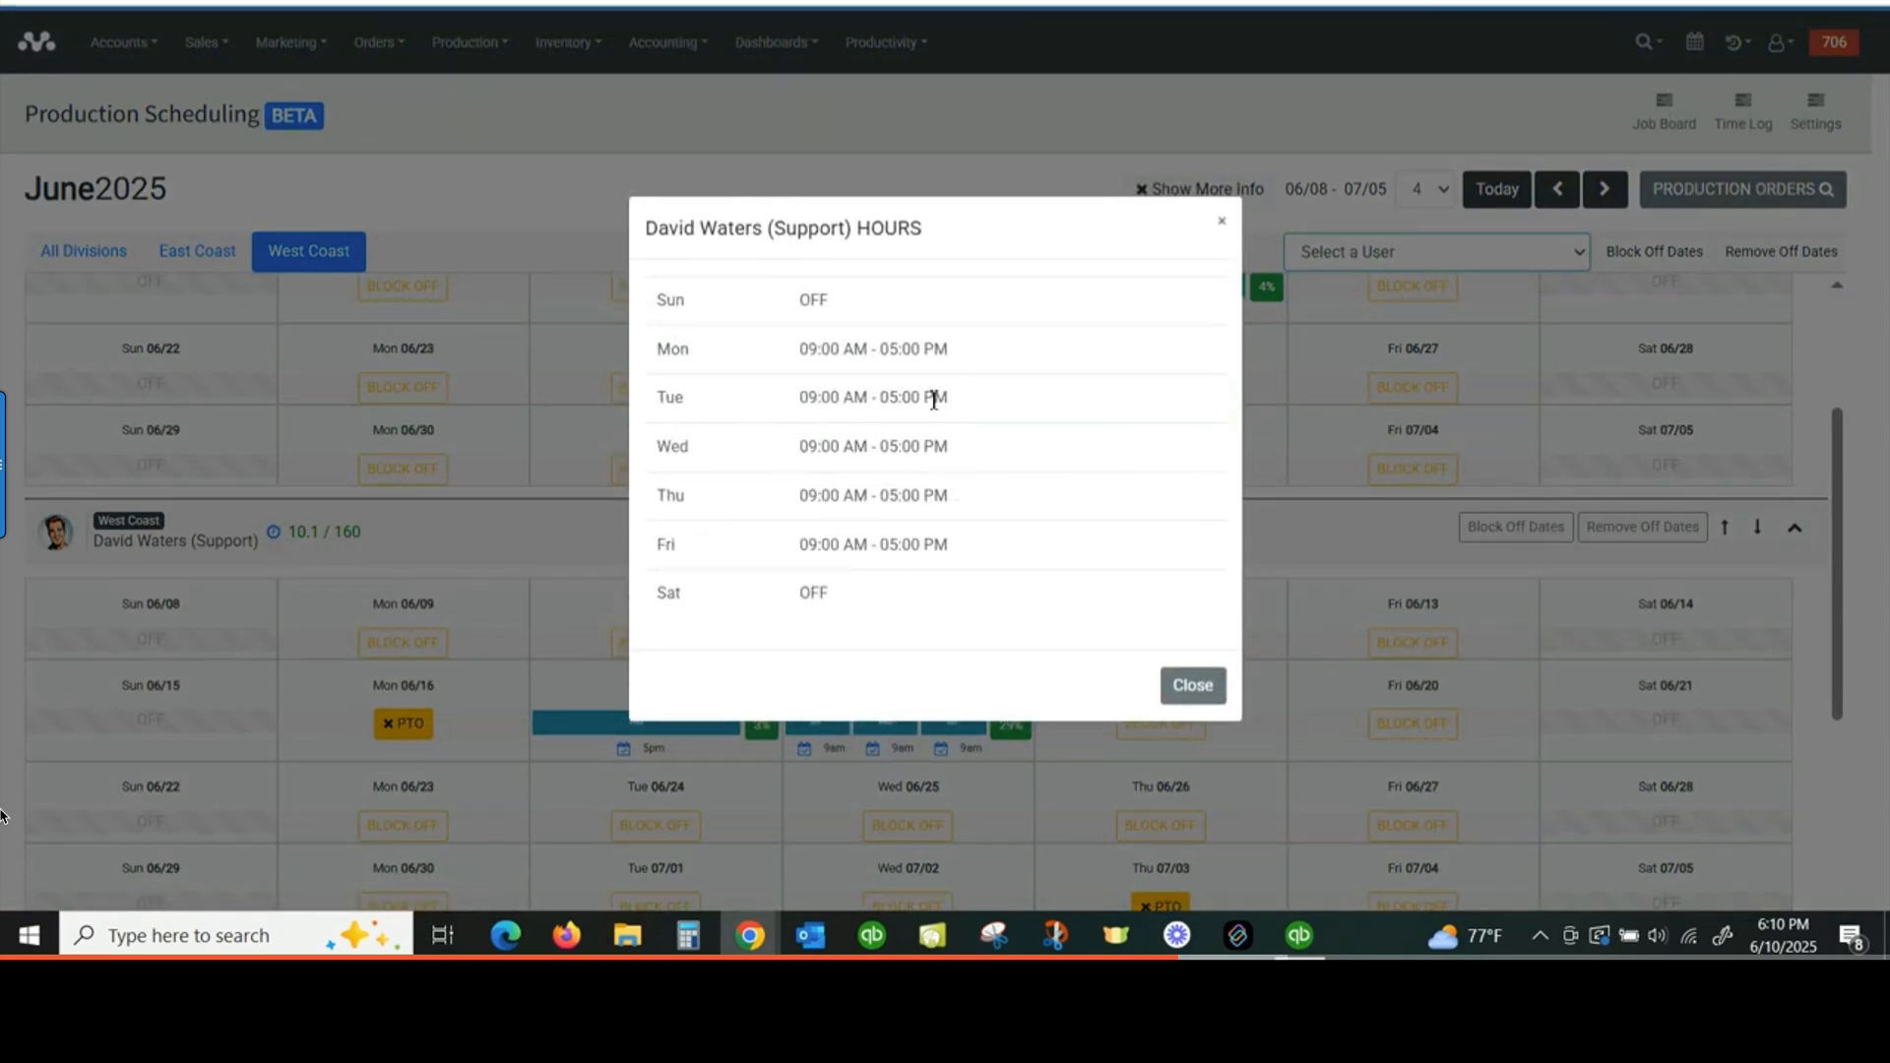
left_click(1221, 221)
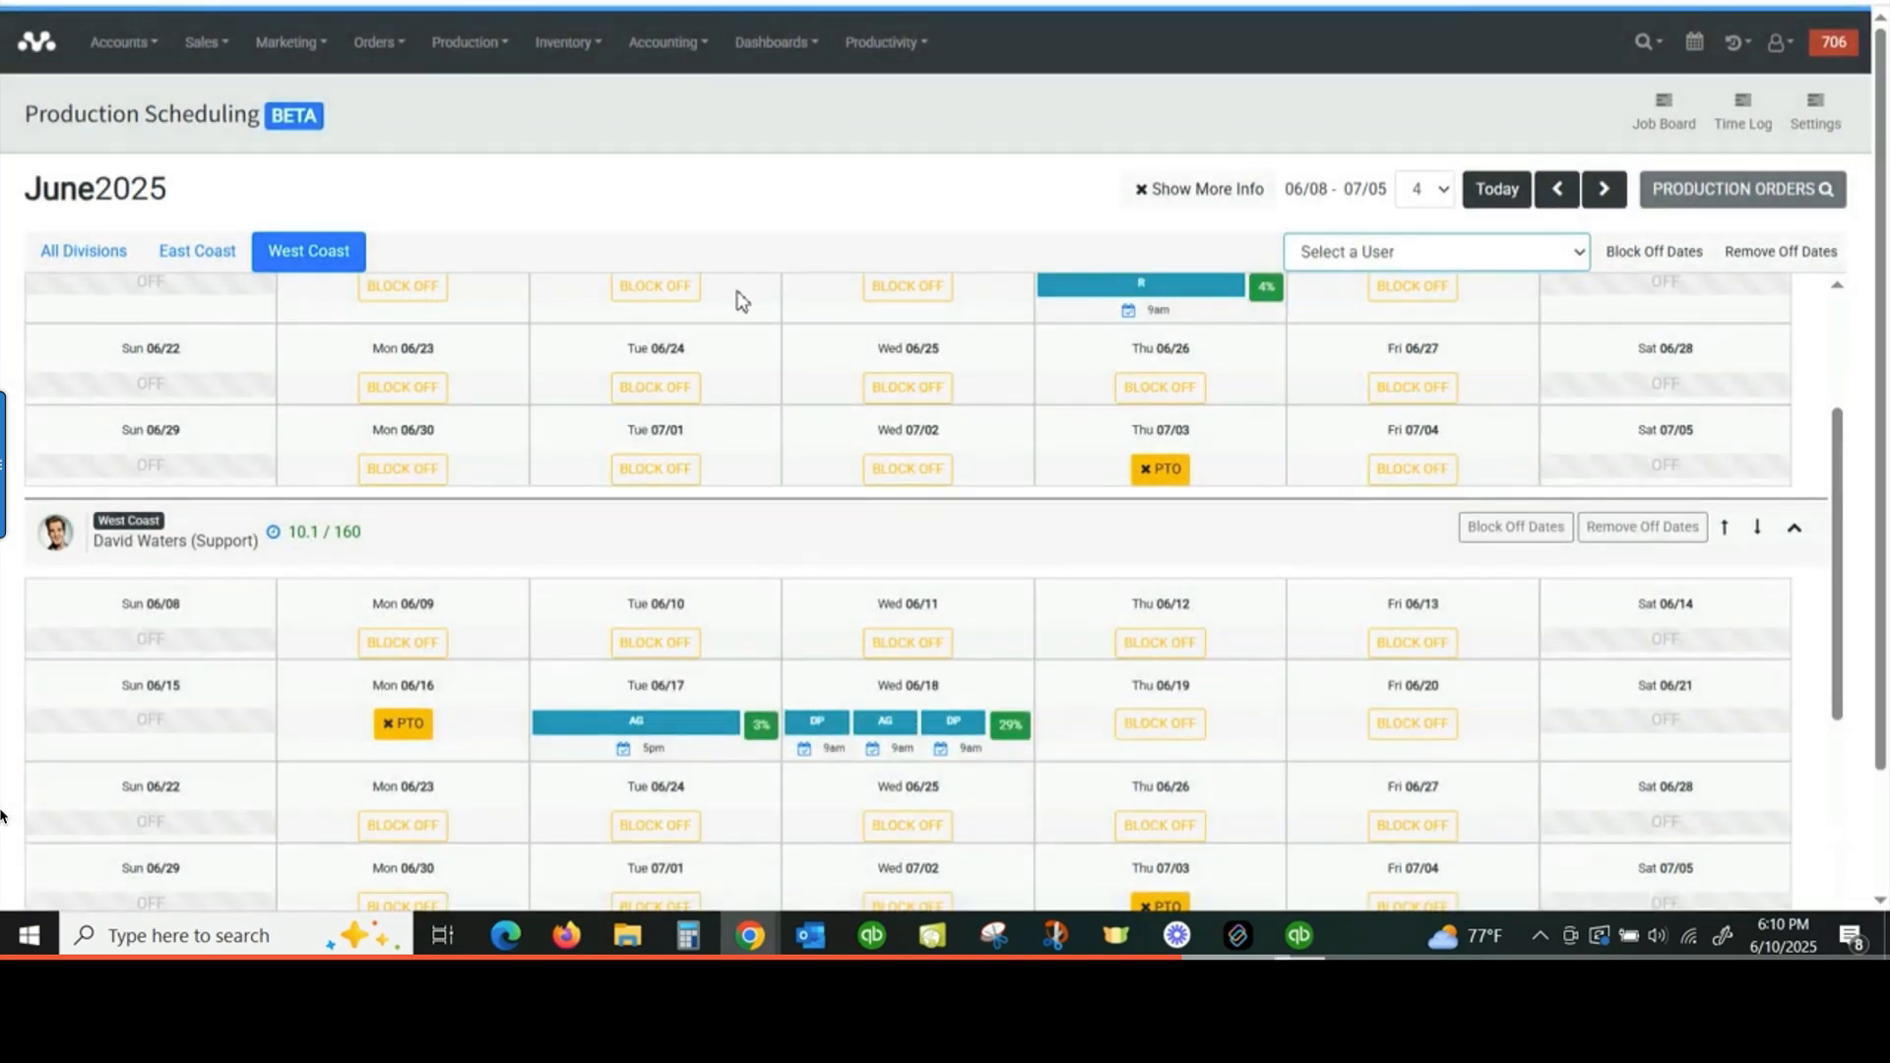
scroll(737, 294, "up", 1)
scroll(502, 567, "down", 1)
scroll(423, 512, "up", 1)
scroll(426, 459, "up", 1)
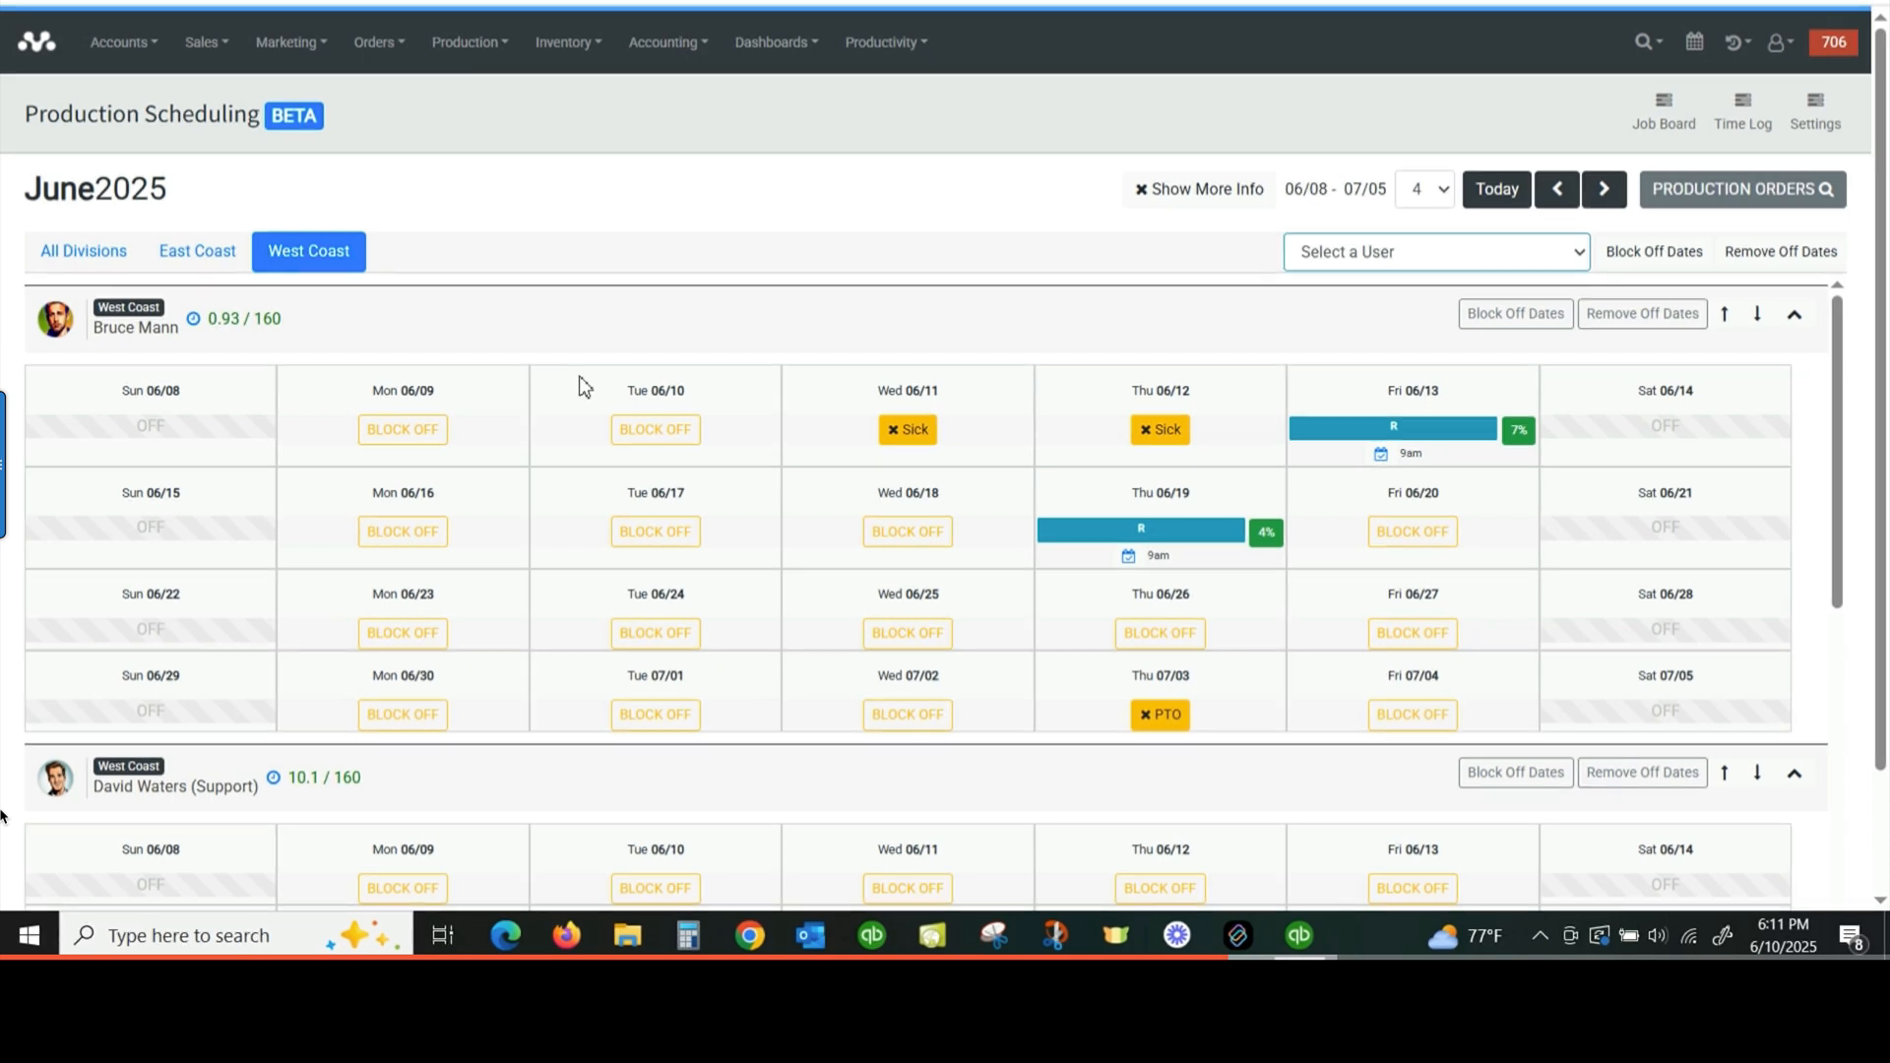
Step: Open the production orders list and expand the Acme Real Estate order due 06/25/2025 and its ADA Room ID job
left_click(1738, 192)
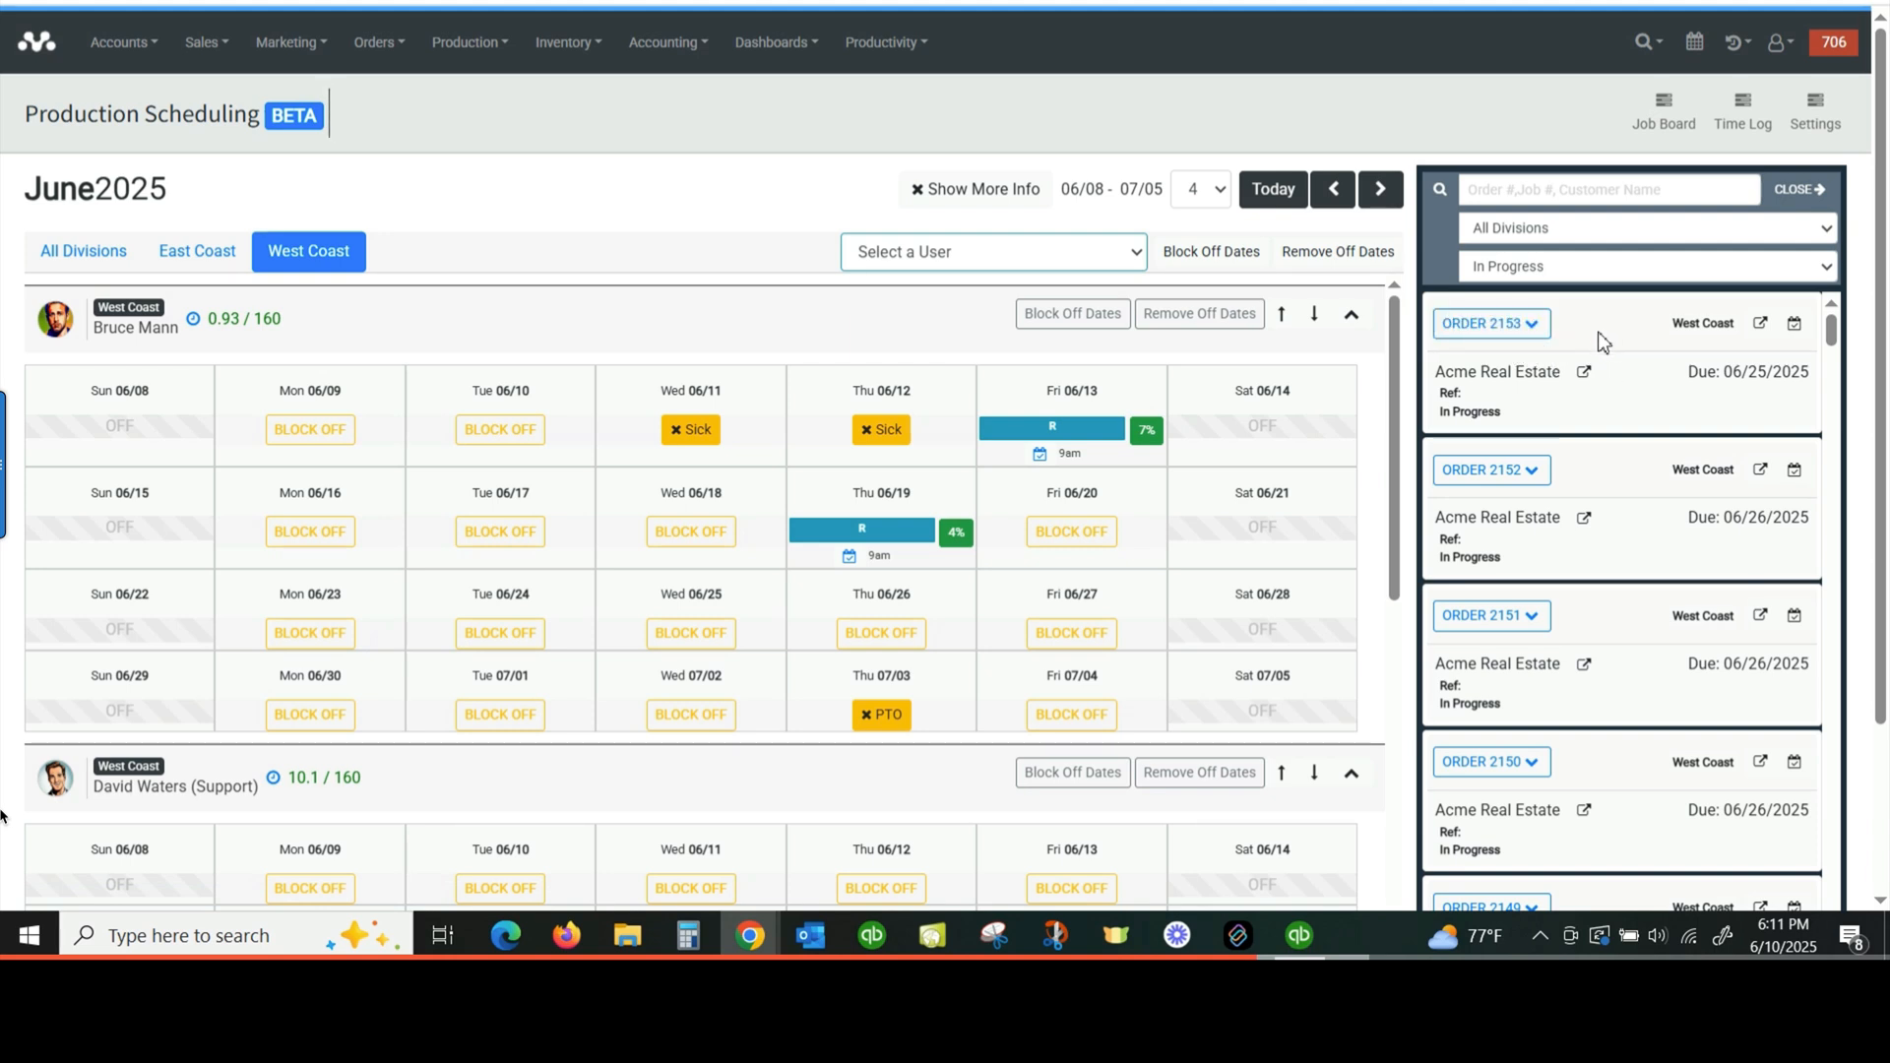
left_click(1528, 325)
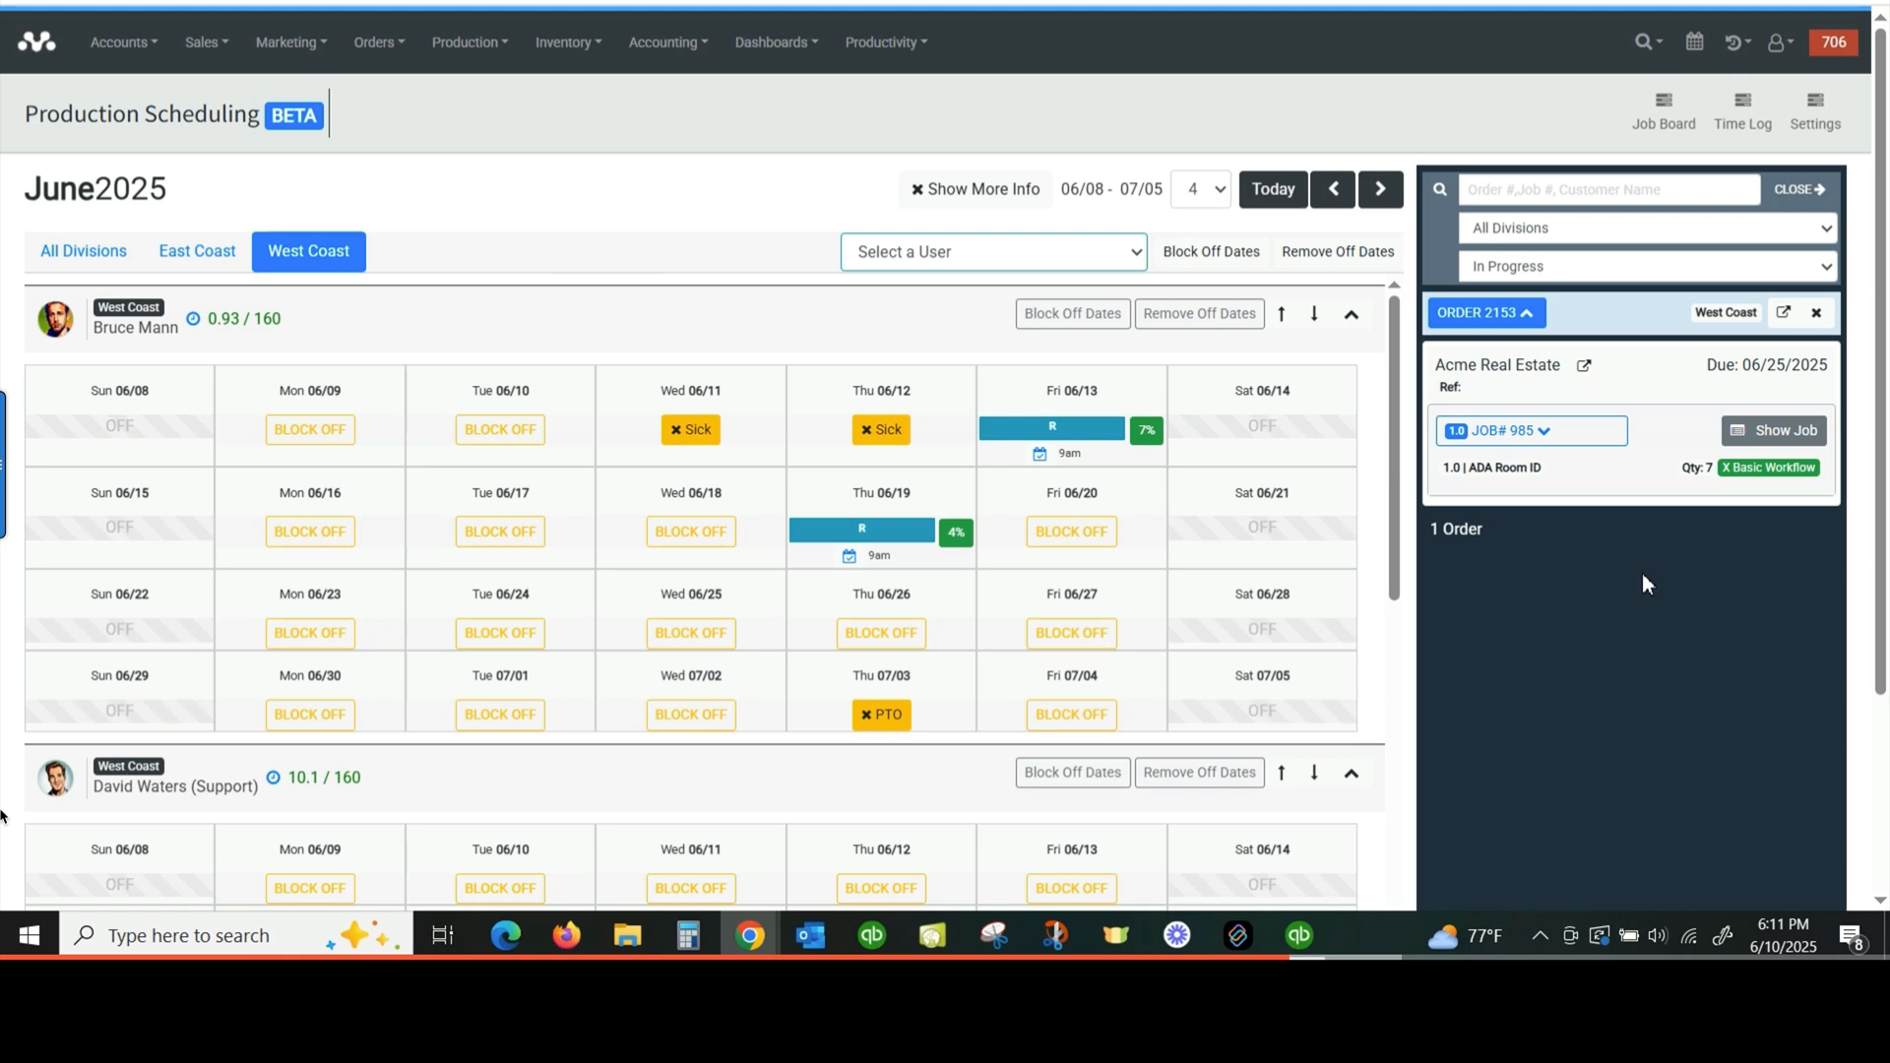
left_click(1549, 443)
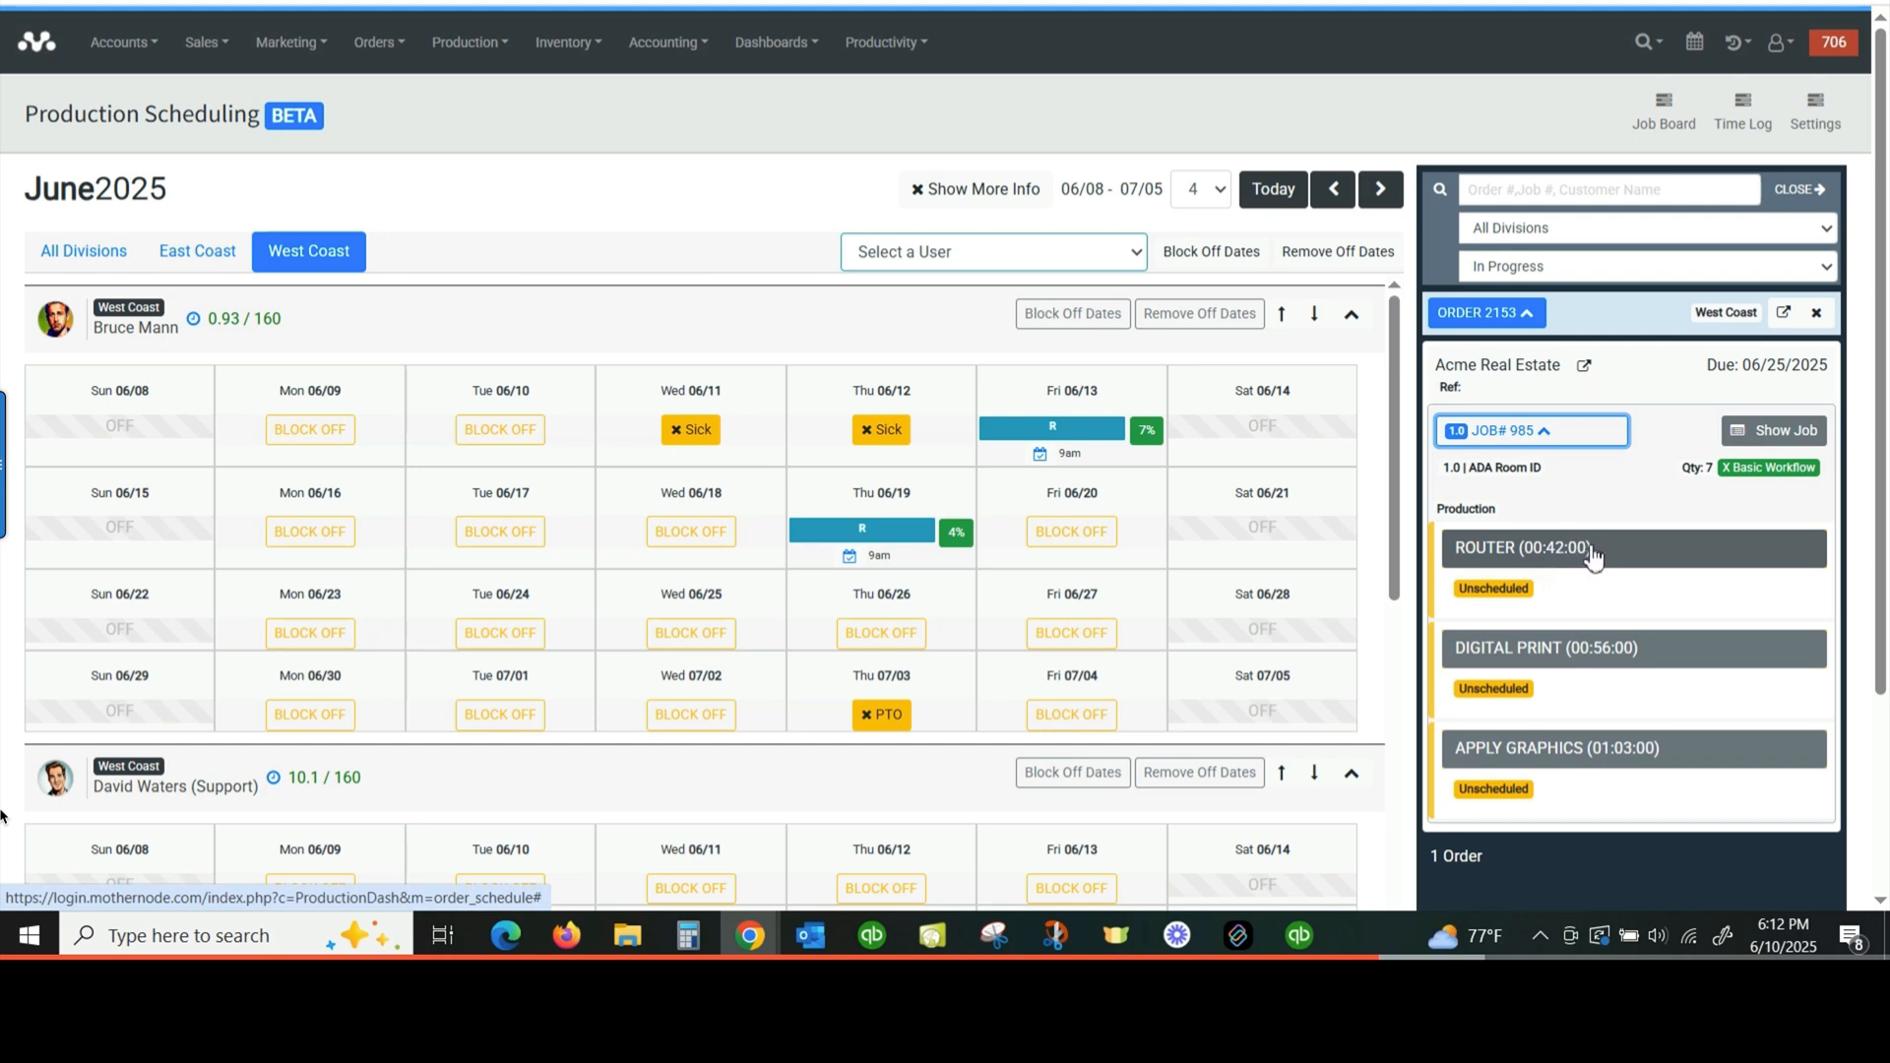
Step: Schedule the job's unscheduled Router task for the West Coast user on 06/16/2025 at 07:00 AM for 42 minutes
left_click(1521, 594)
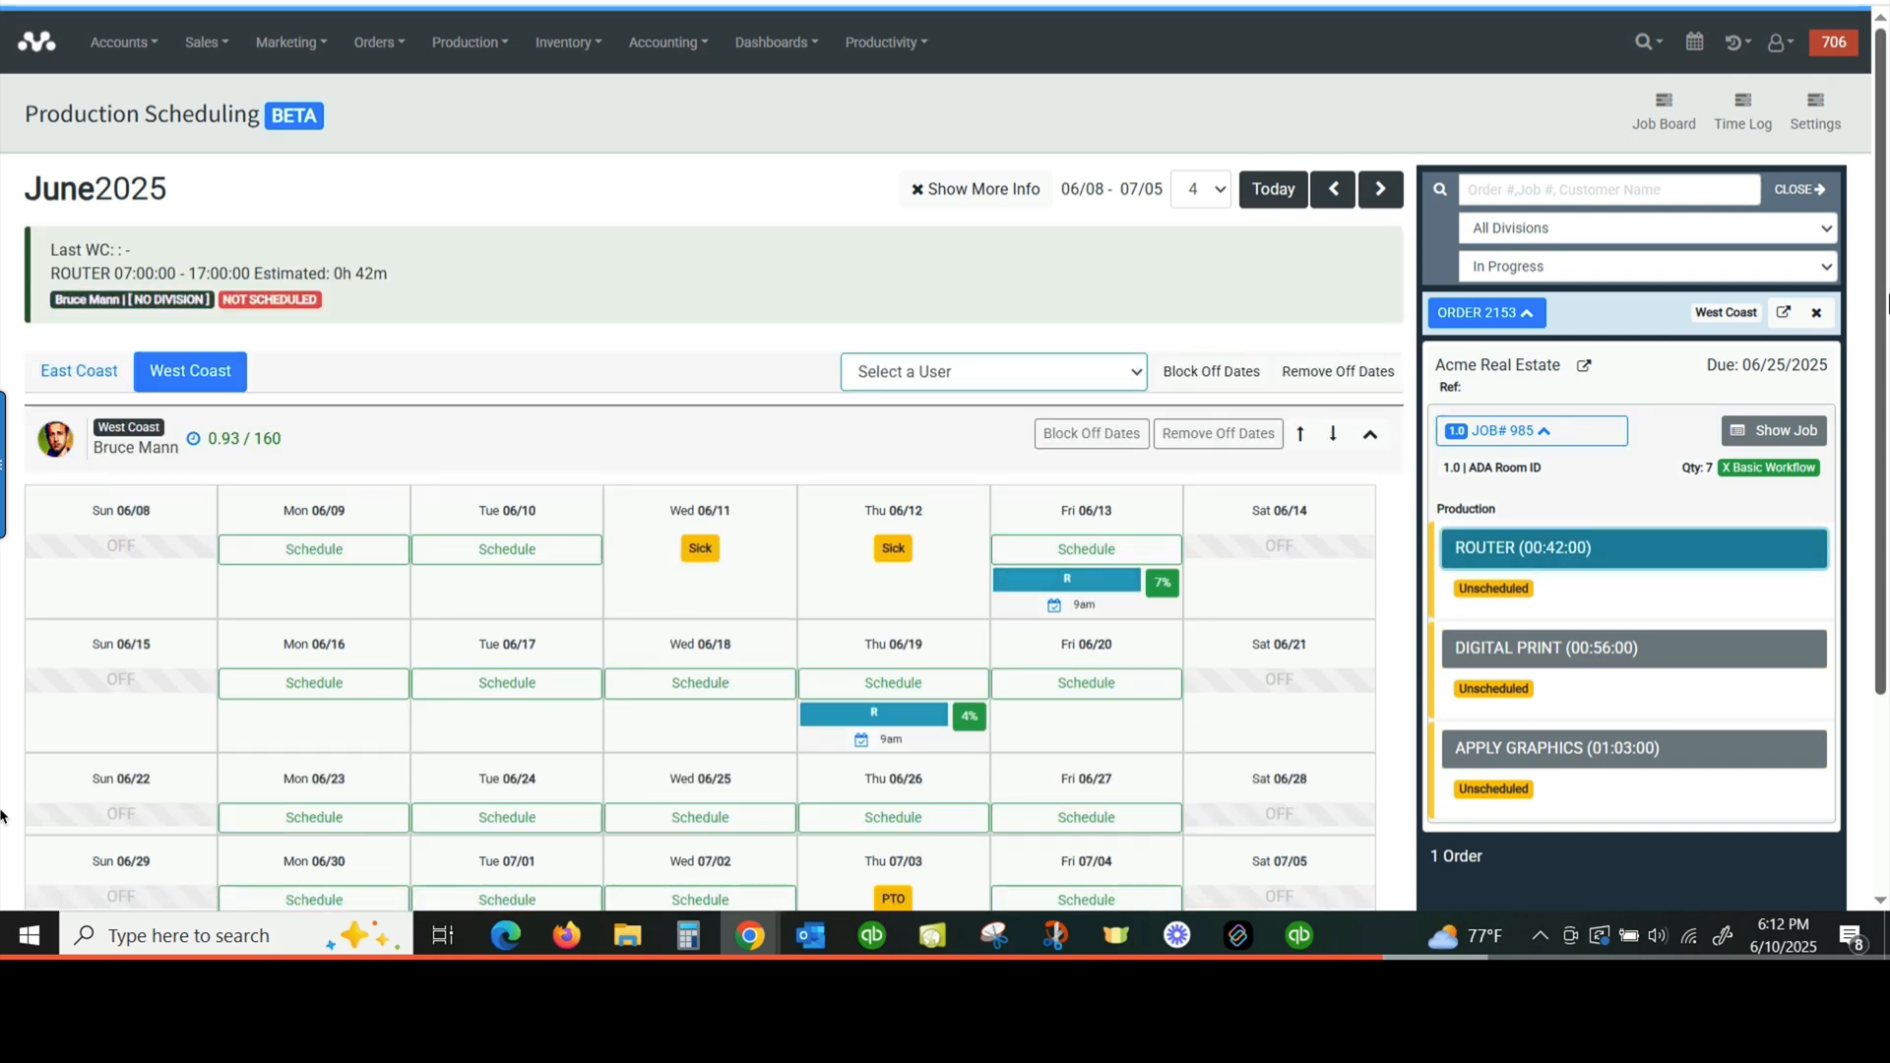
scroll(1004, 579, "down", 1)
scroll(1005, 579, "down", 2)
scroll(1009, 581, "up", 3)
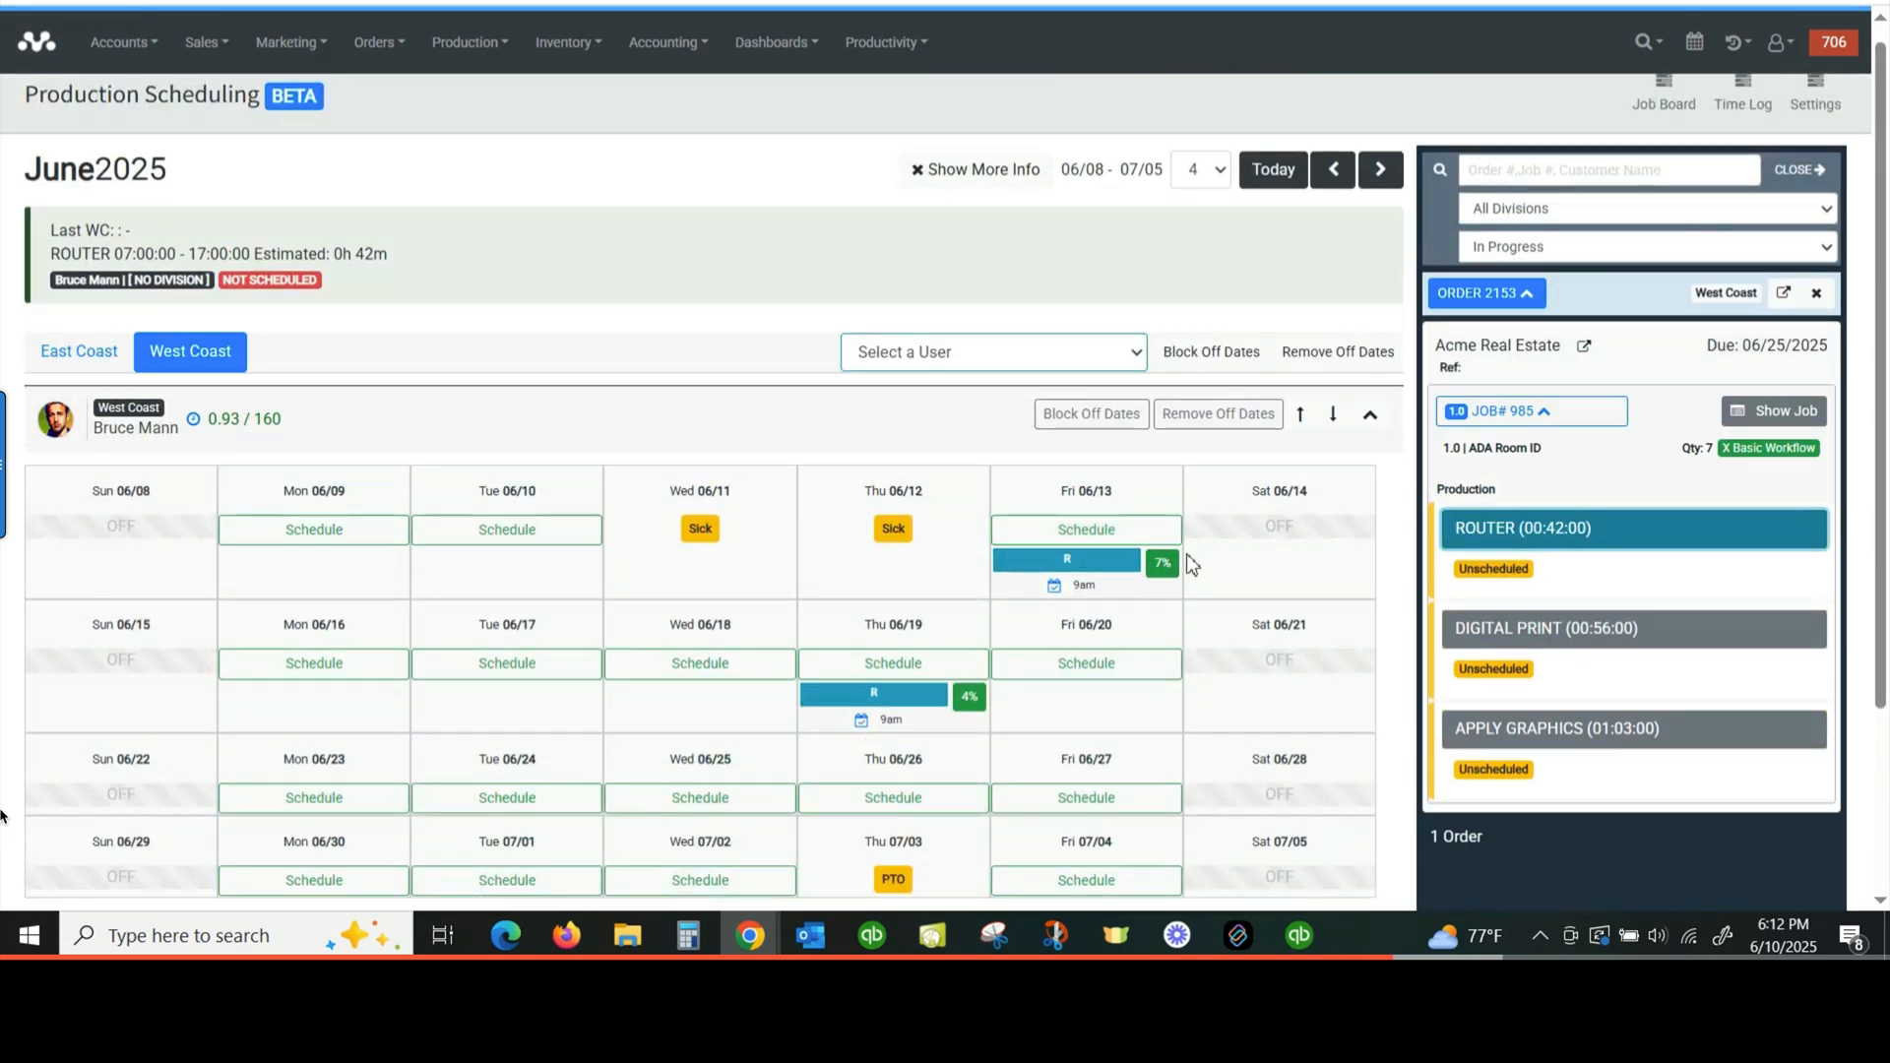
scroll(1188, 563, "down", 2)
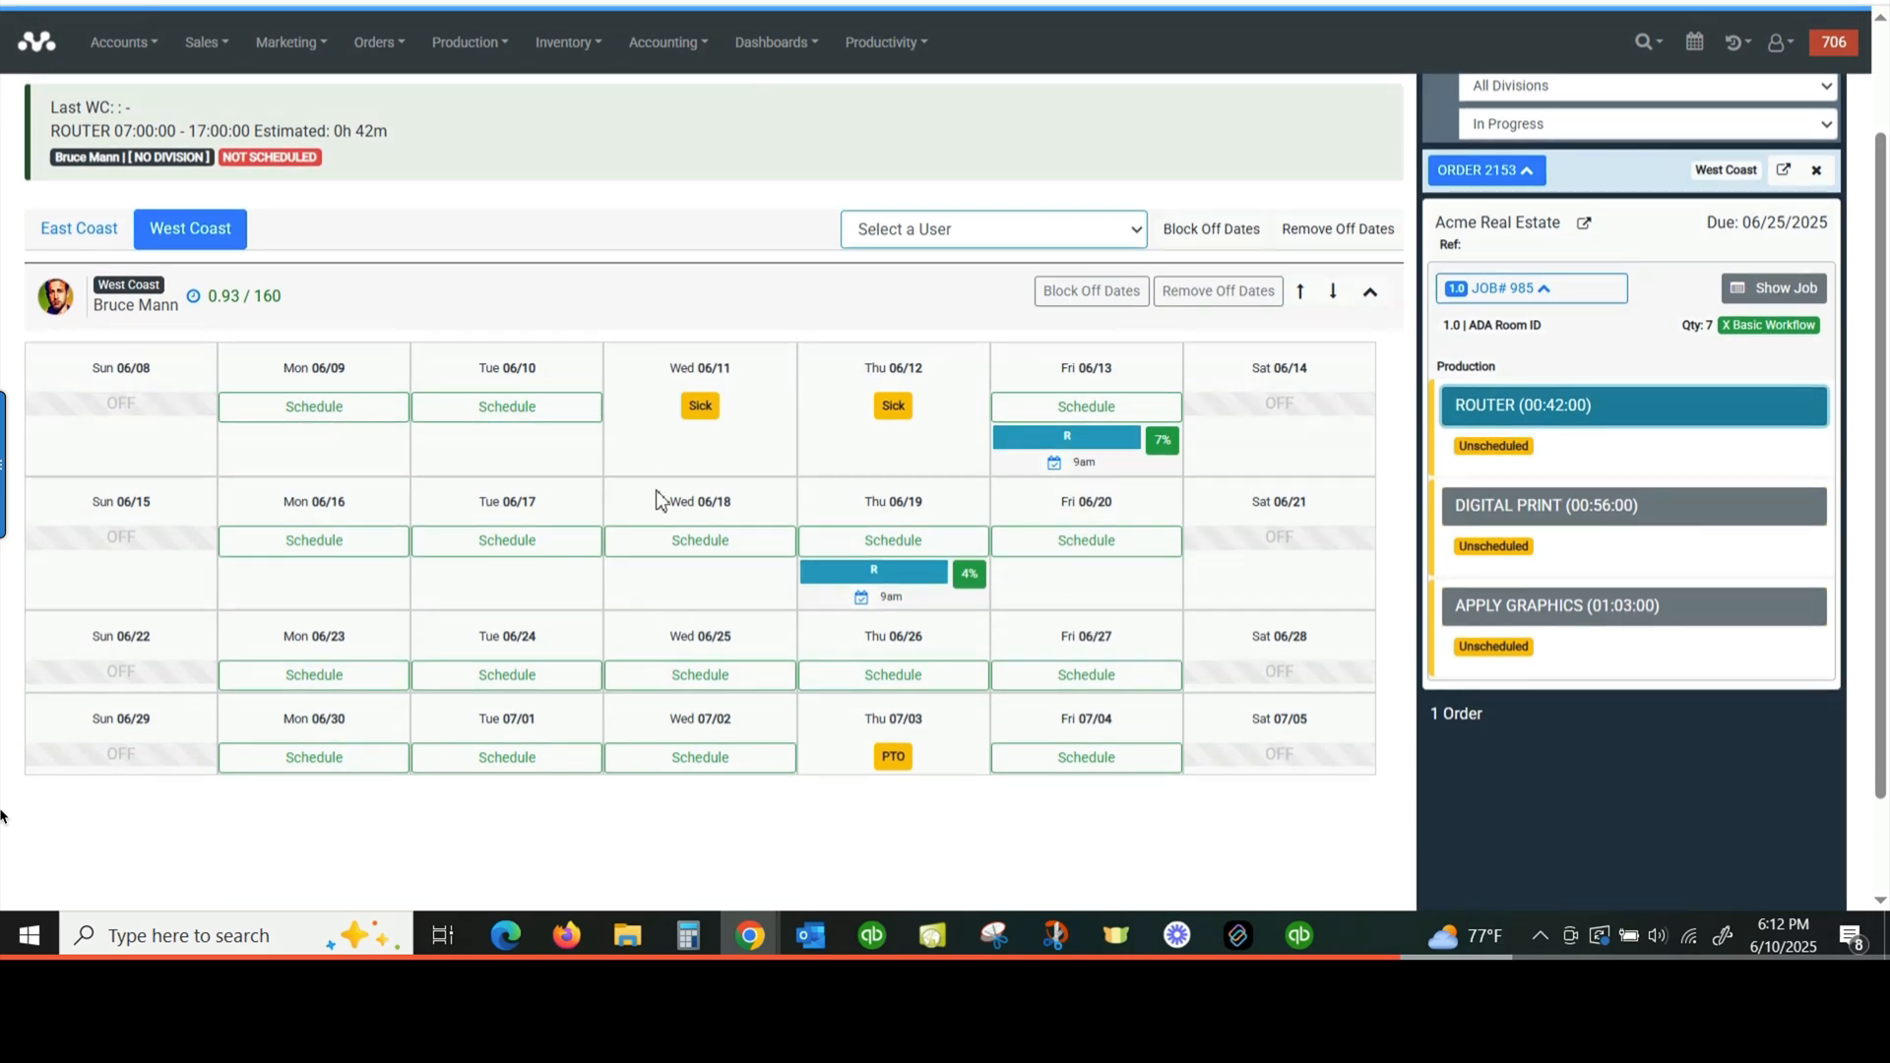
scroll(625, 536, "down", 2)
scroll(625, 536, "up", 2)
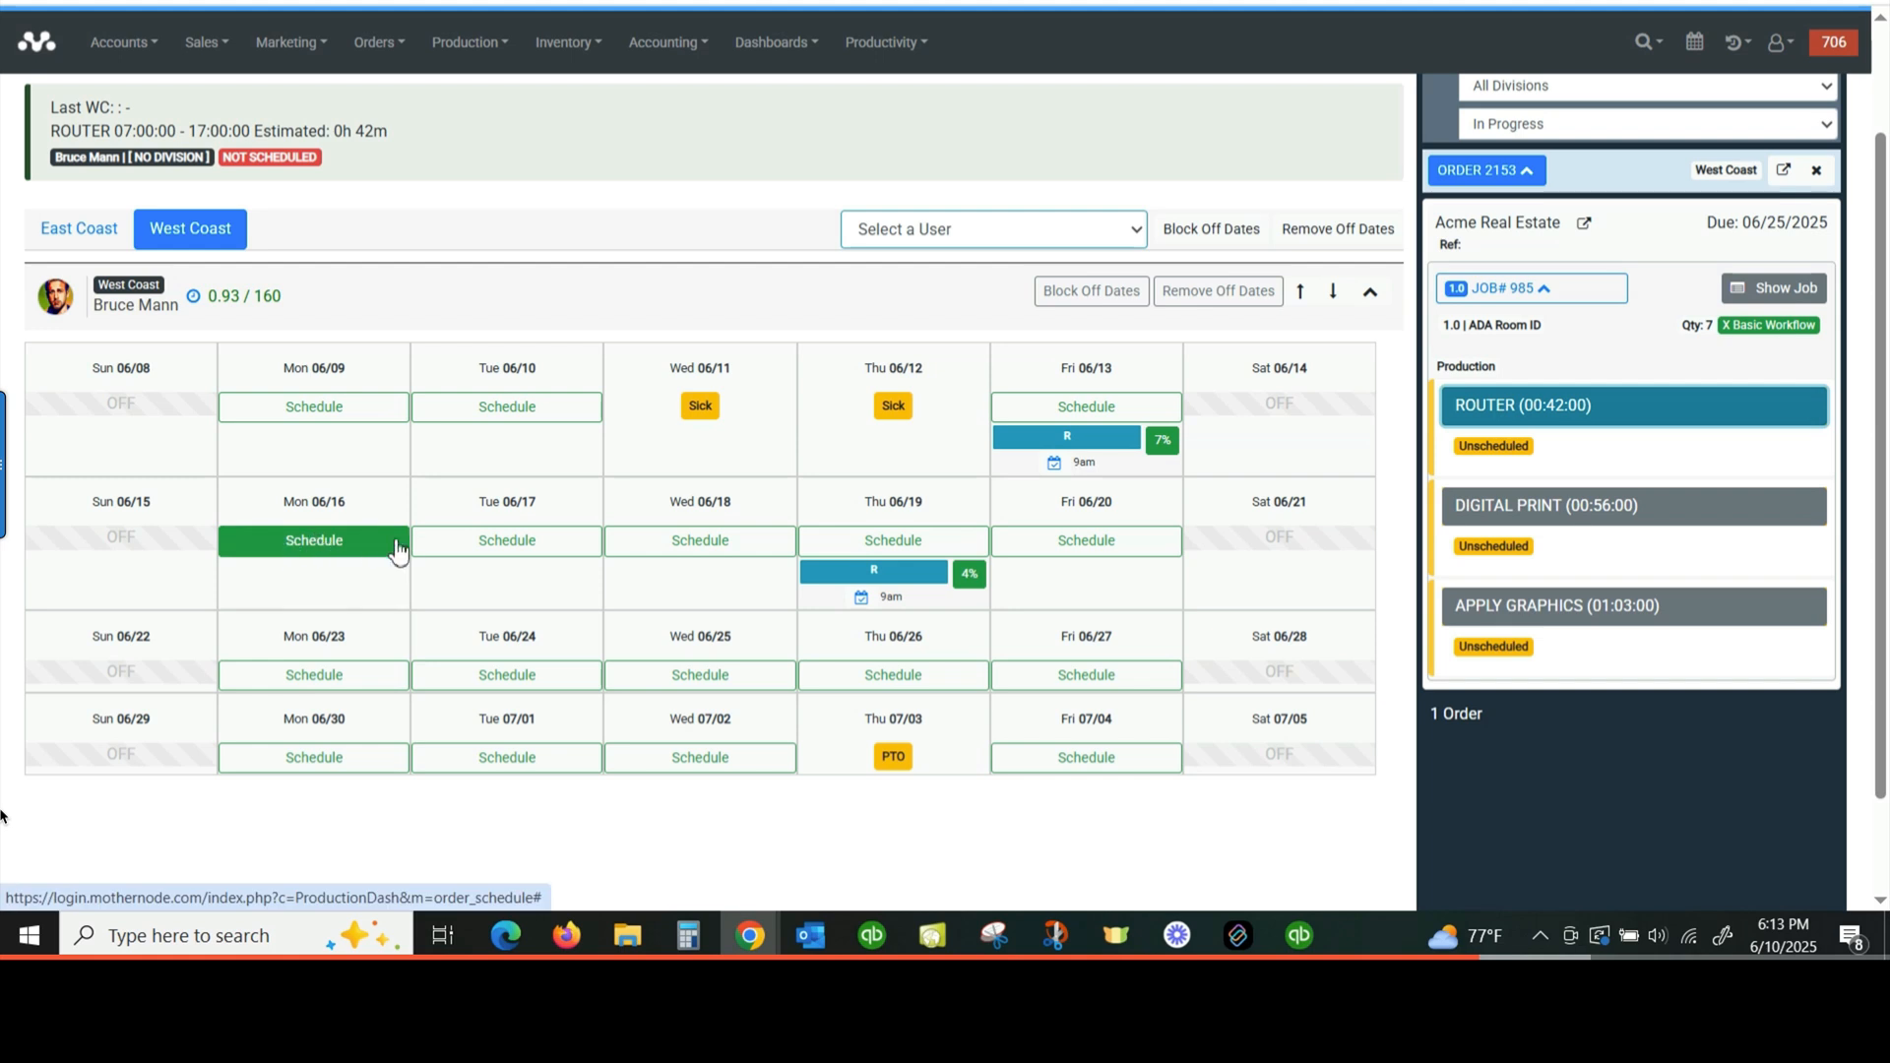
left_click(308, 544)
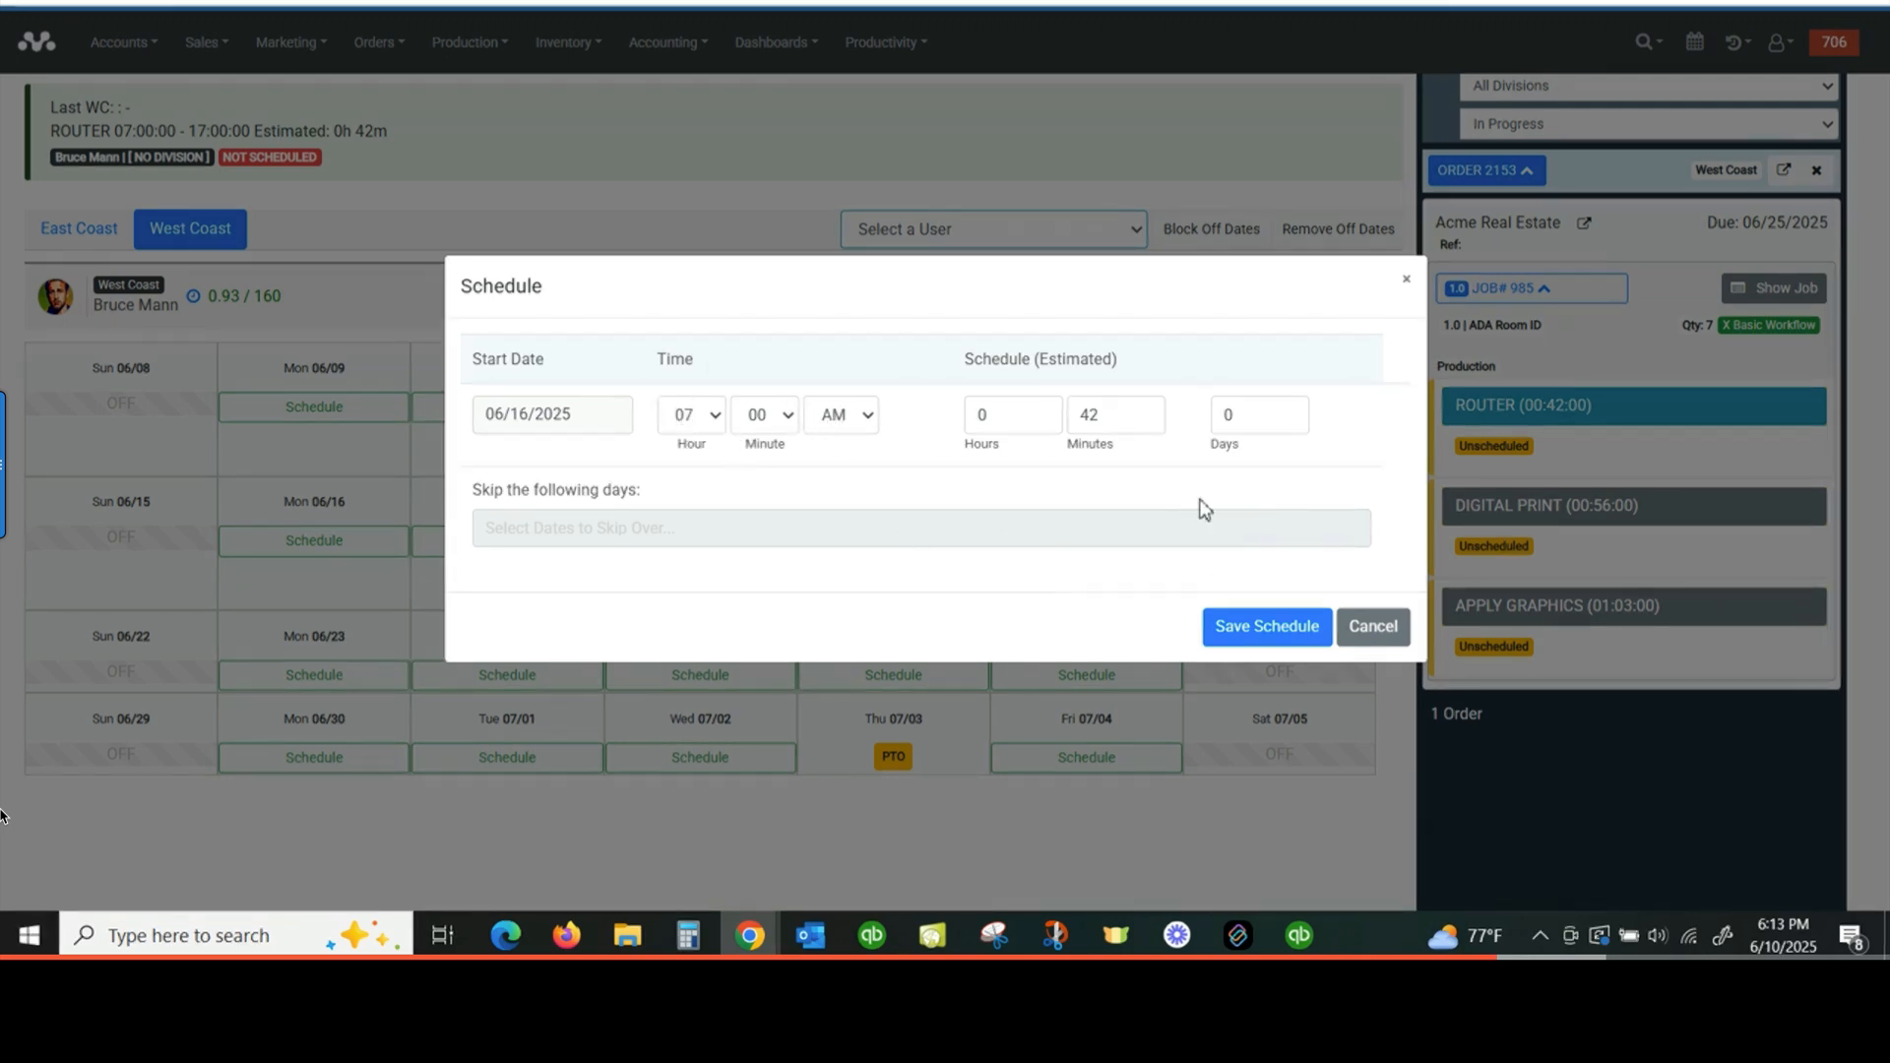
left_click(1267, 630)
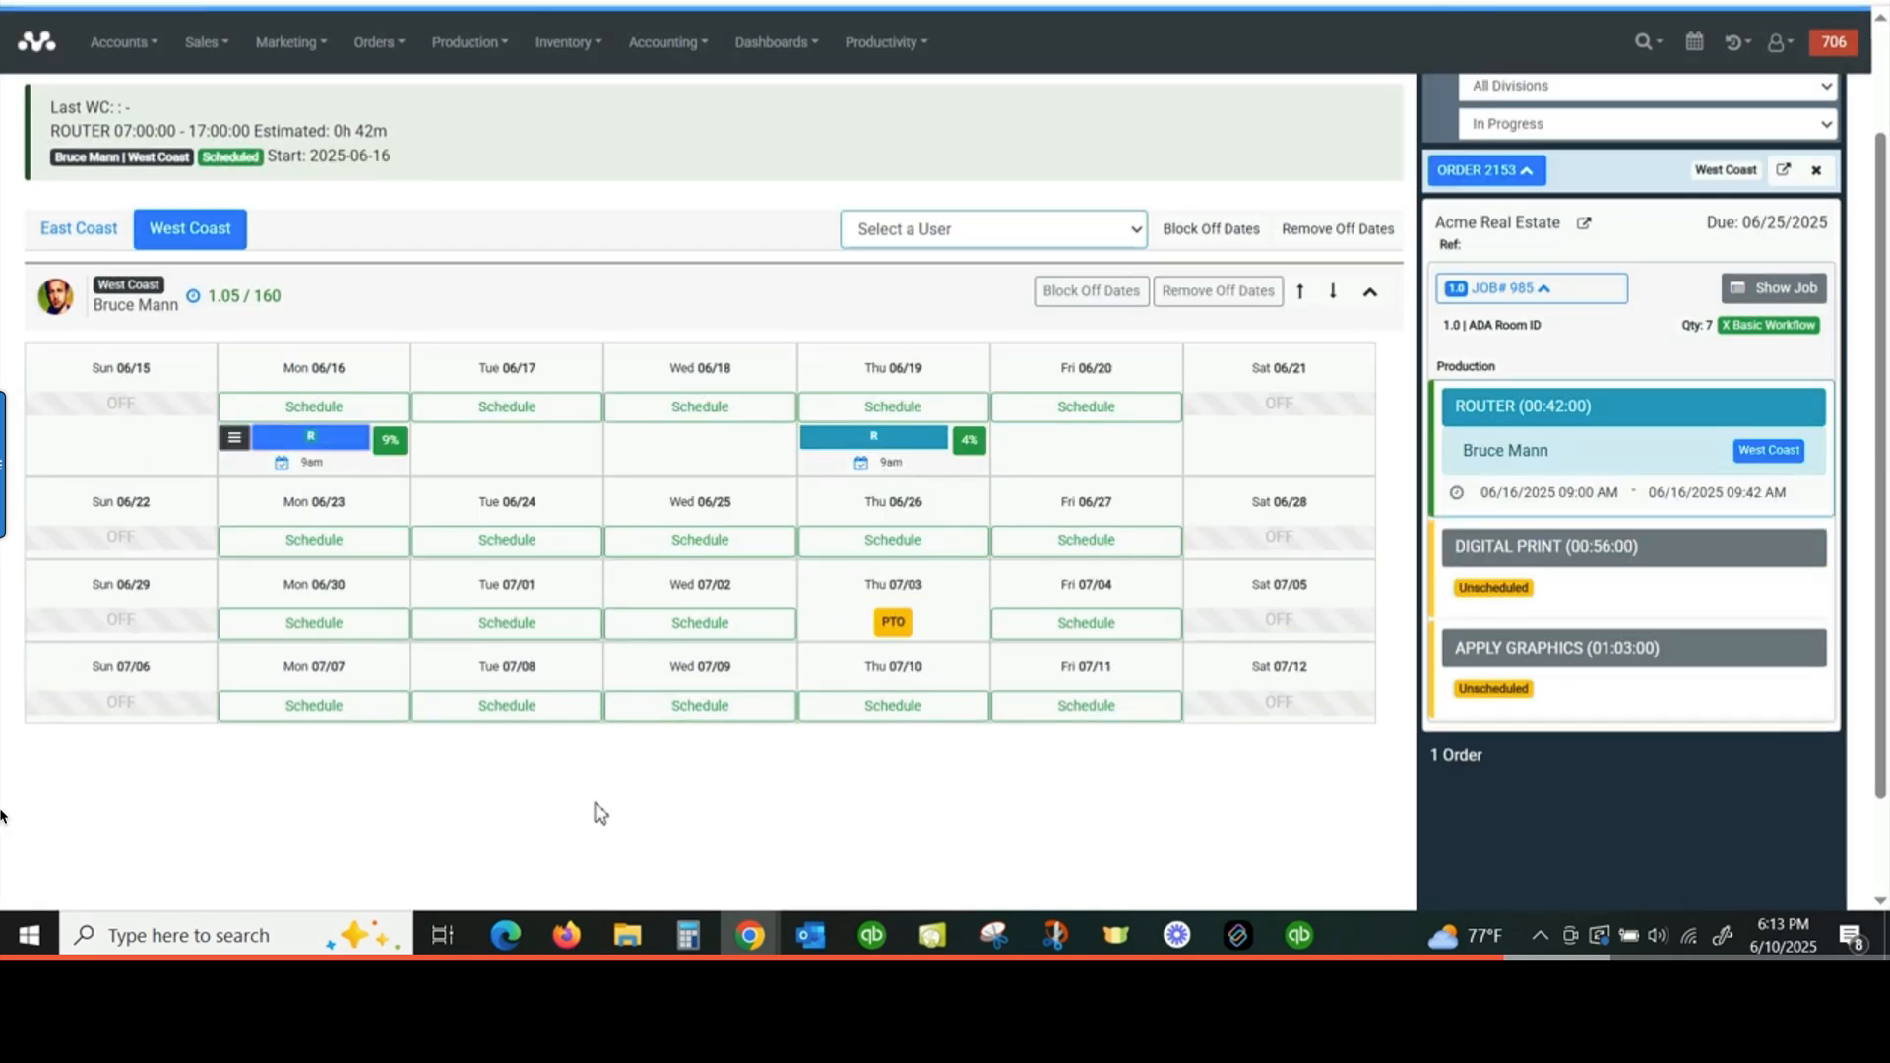
Step: Move the scheduled Router task from Monday 06/16 to Tuesday 06/17 in the user's calendar
scroll(643, 630, "up", 2)
scroll(643, 630, "down", 2)
mouse_move(235, 438)
left_mouse_down()
mouse_move(507, 443)
mouse_move(497, 630)
mouse_move(233, 436)
left_mouse_up()
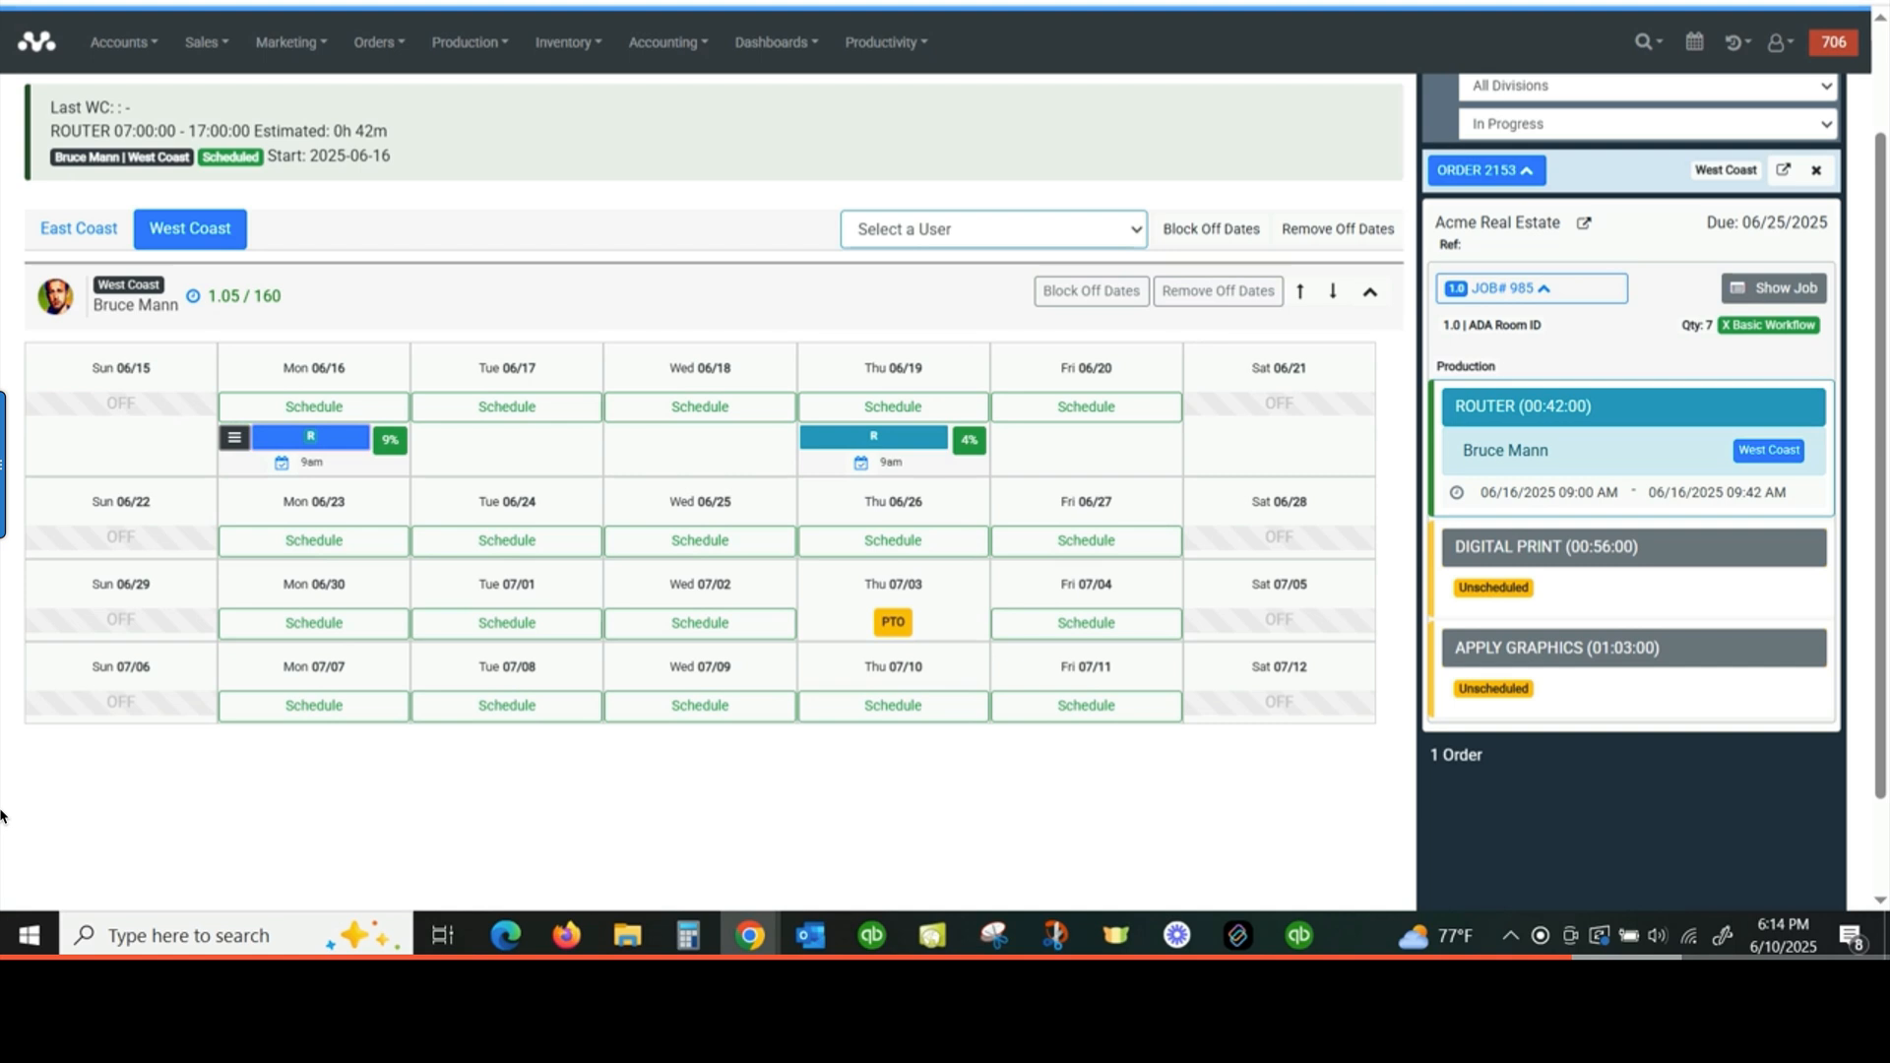
left_click_drag(234, 437, 533, 406)
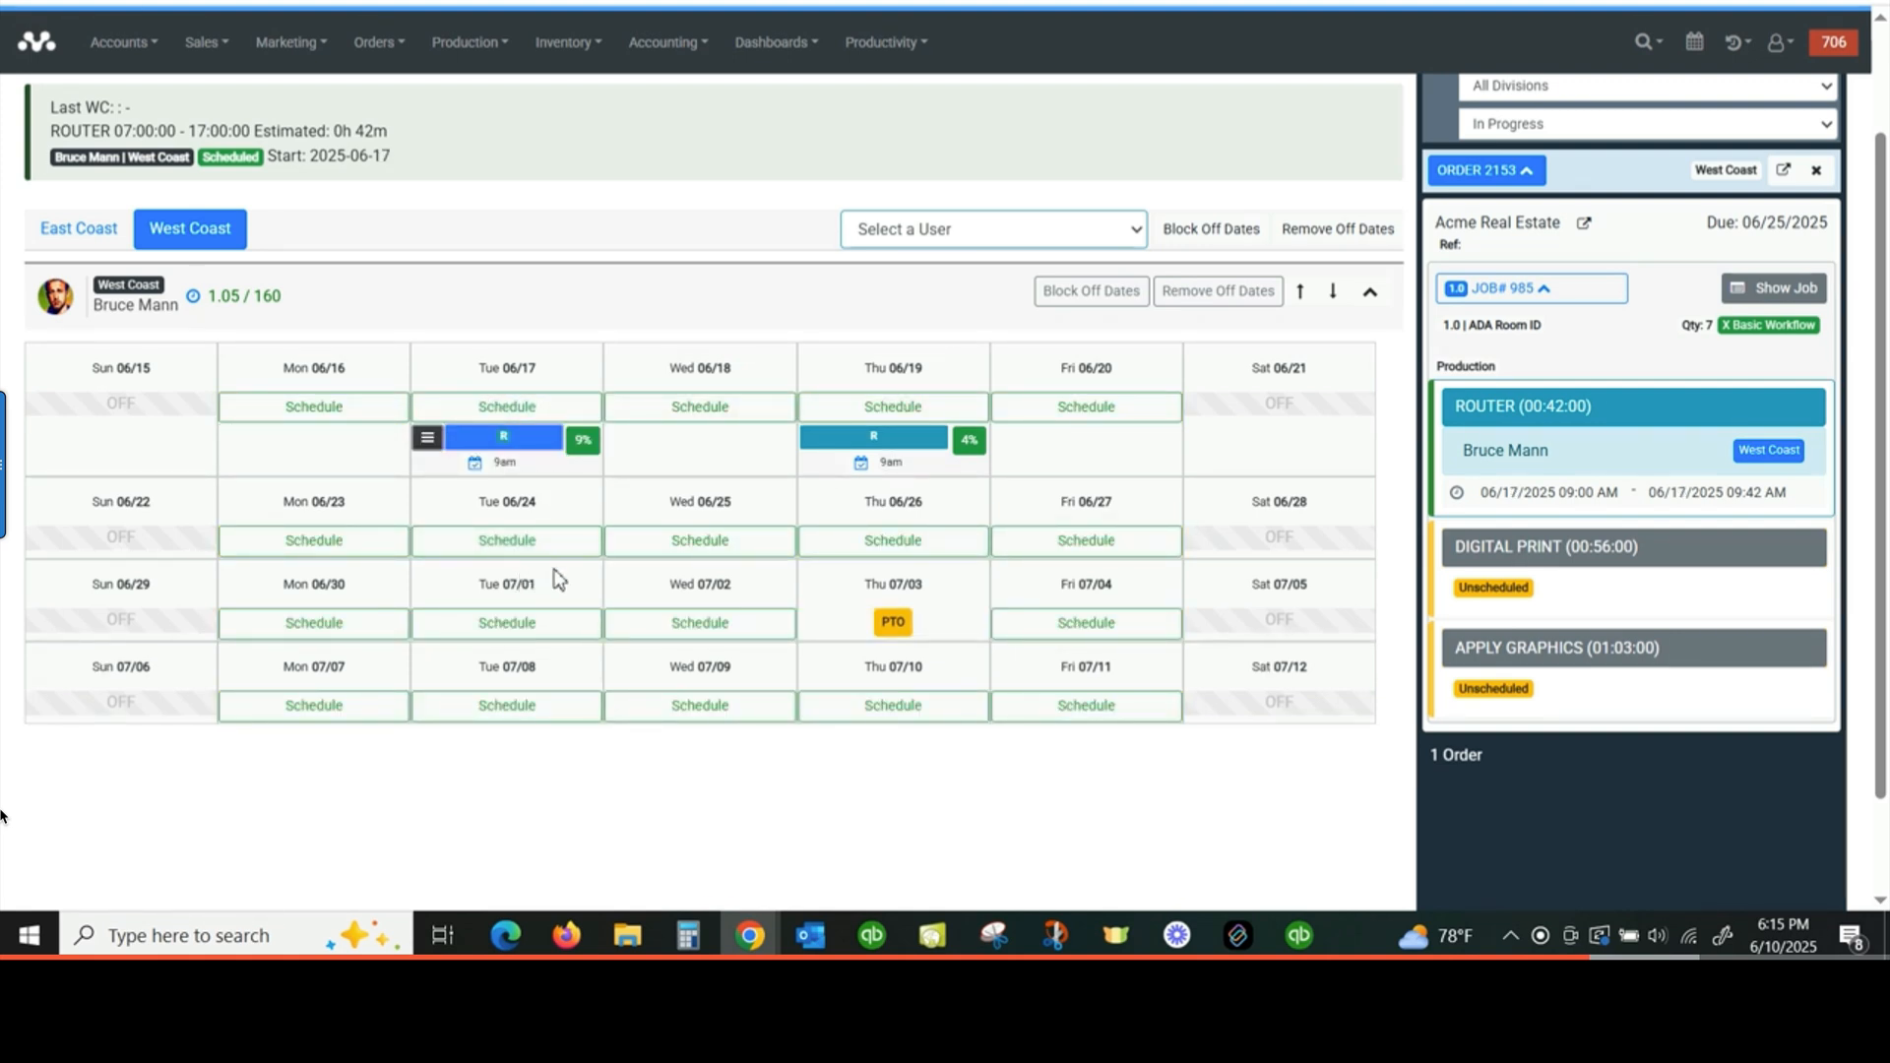
Step: Schedule the job's Digital Print task for the West Coast user on 06/17/2025 at 07:00 AM for 56 minutes
left_click(1643, 548)
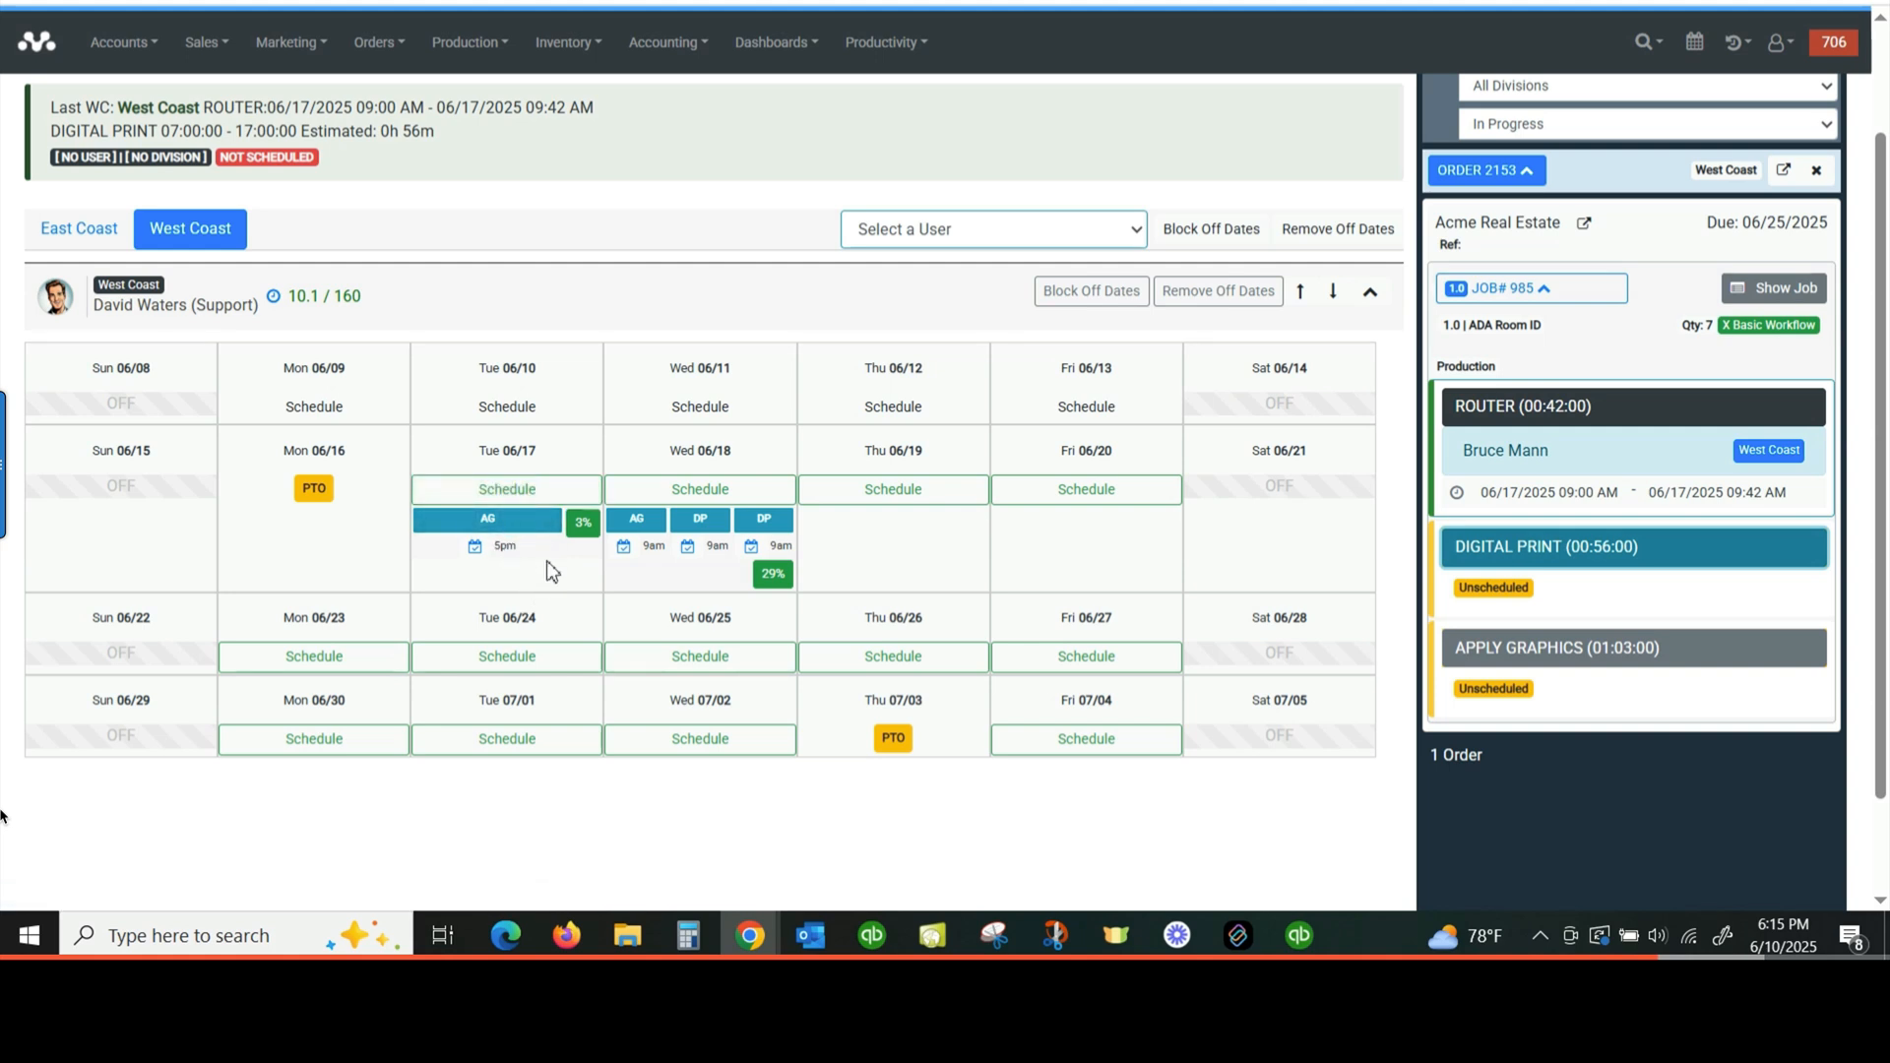
left_click(529, 492)
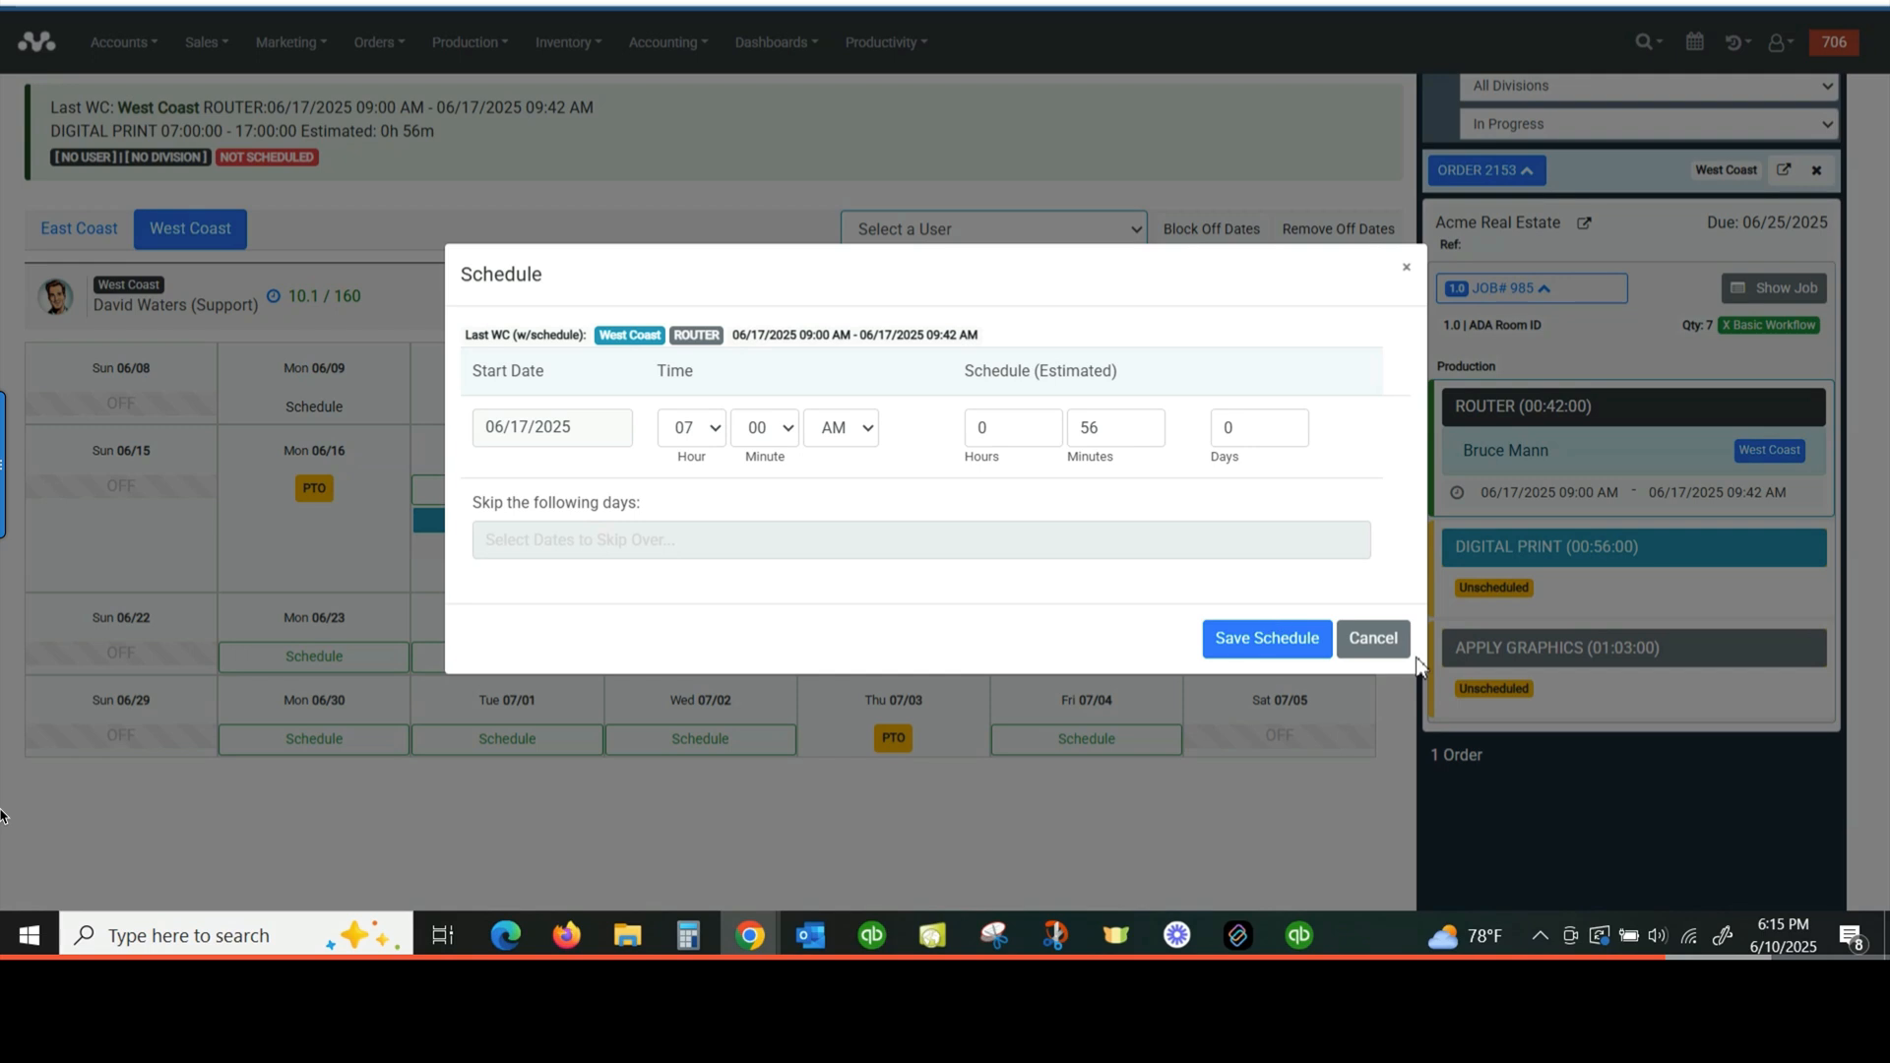
left_click(1267, 642)
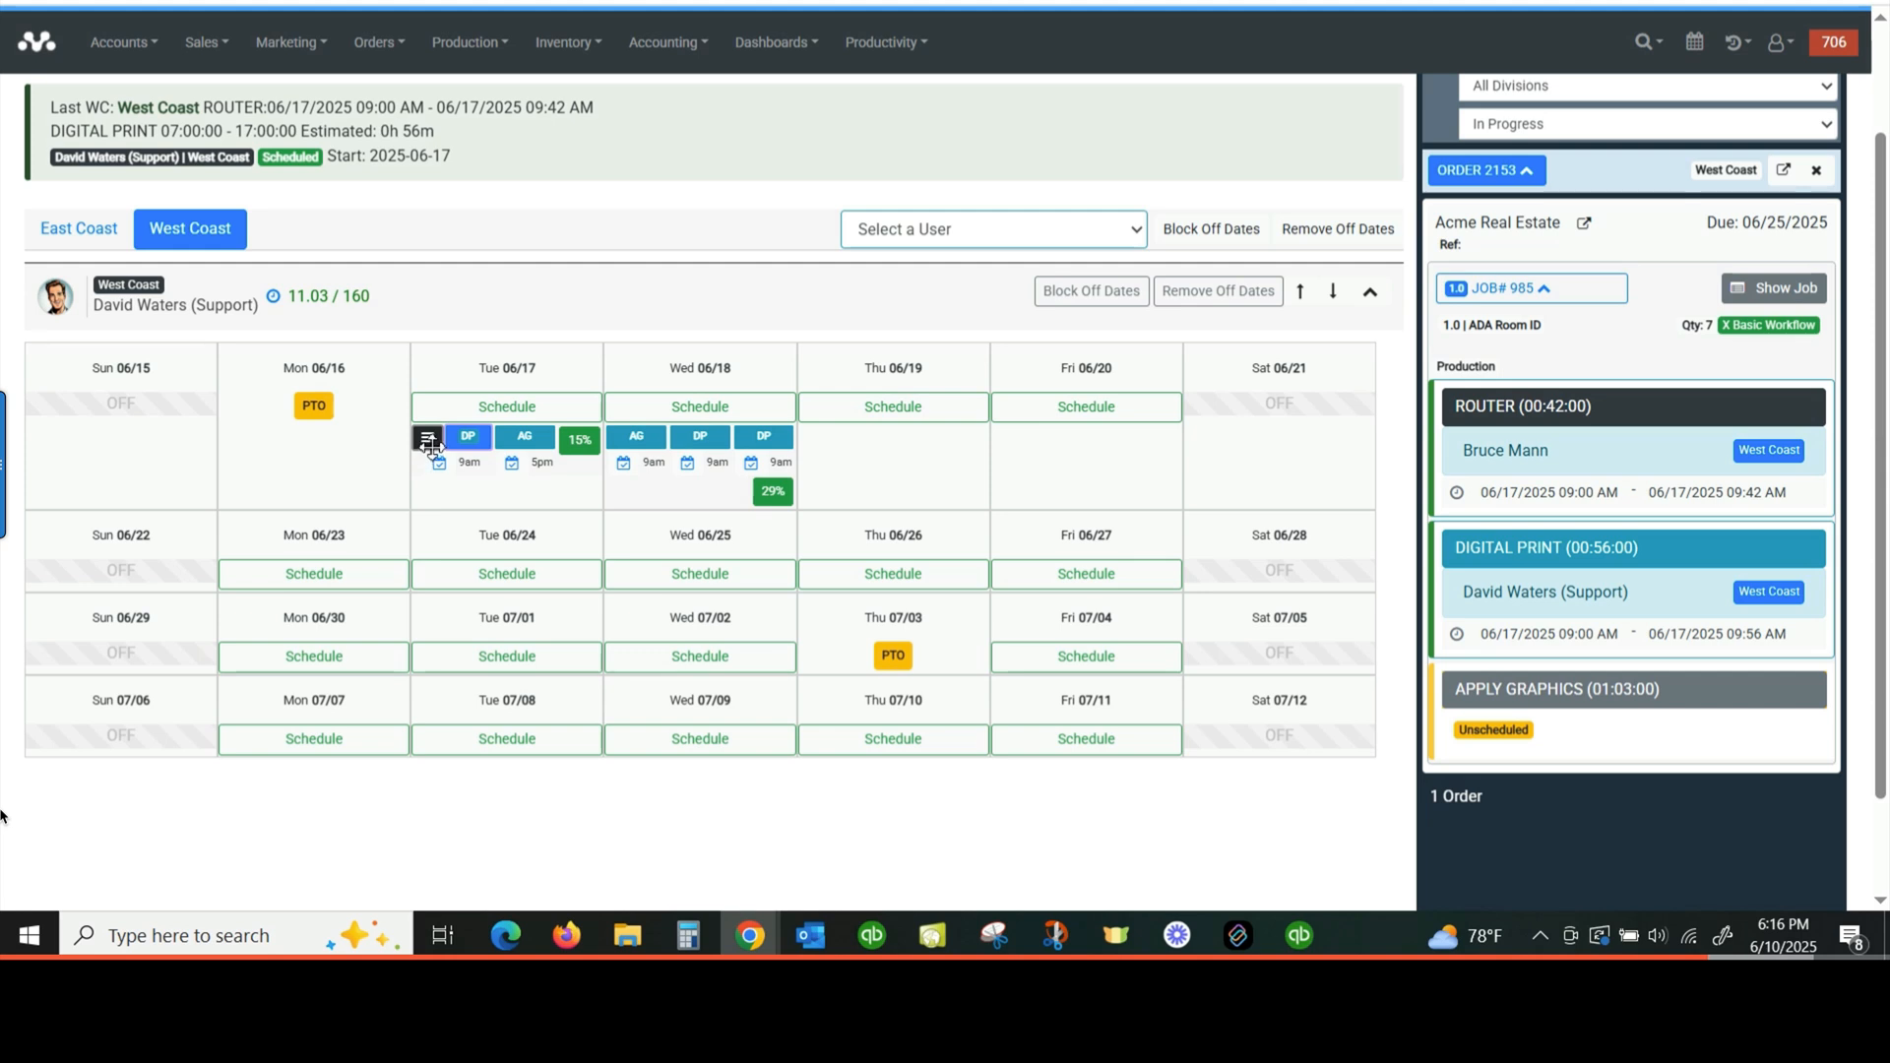
Step: Schedule the Apply Graphics task for the second listed West Coast user on 06/18/2025 at 07:00 AM for 1 hour 3 minutes
left_click(1624, 703)
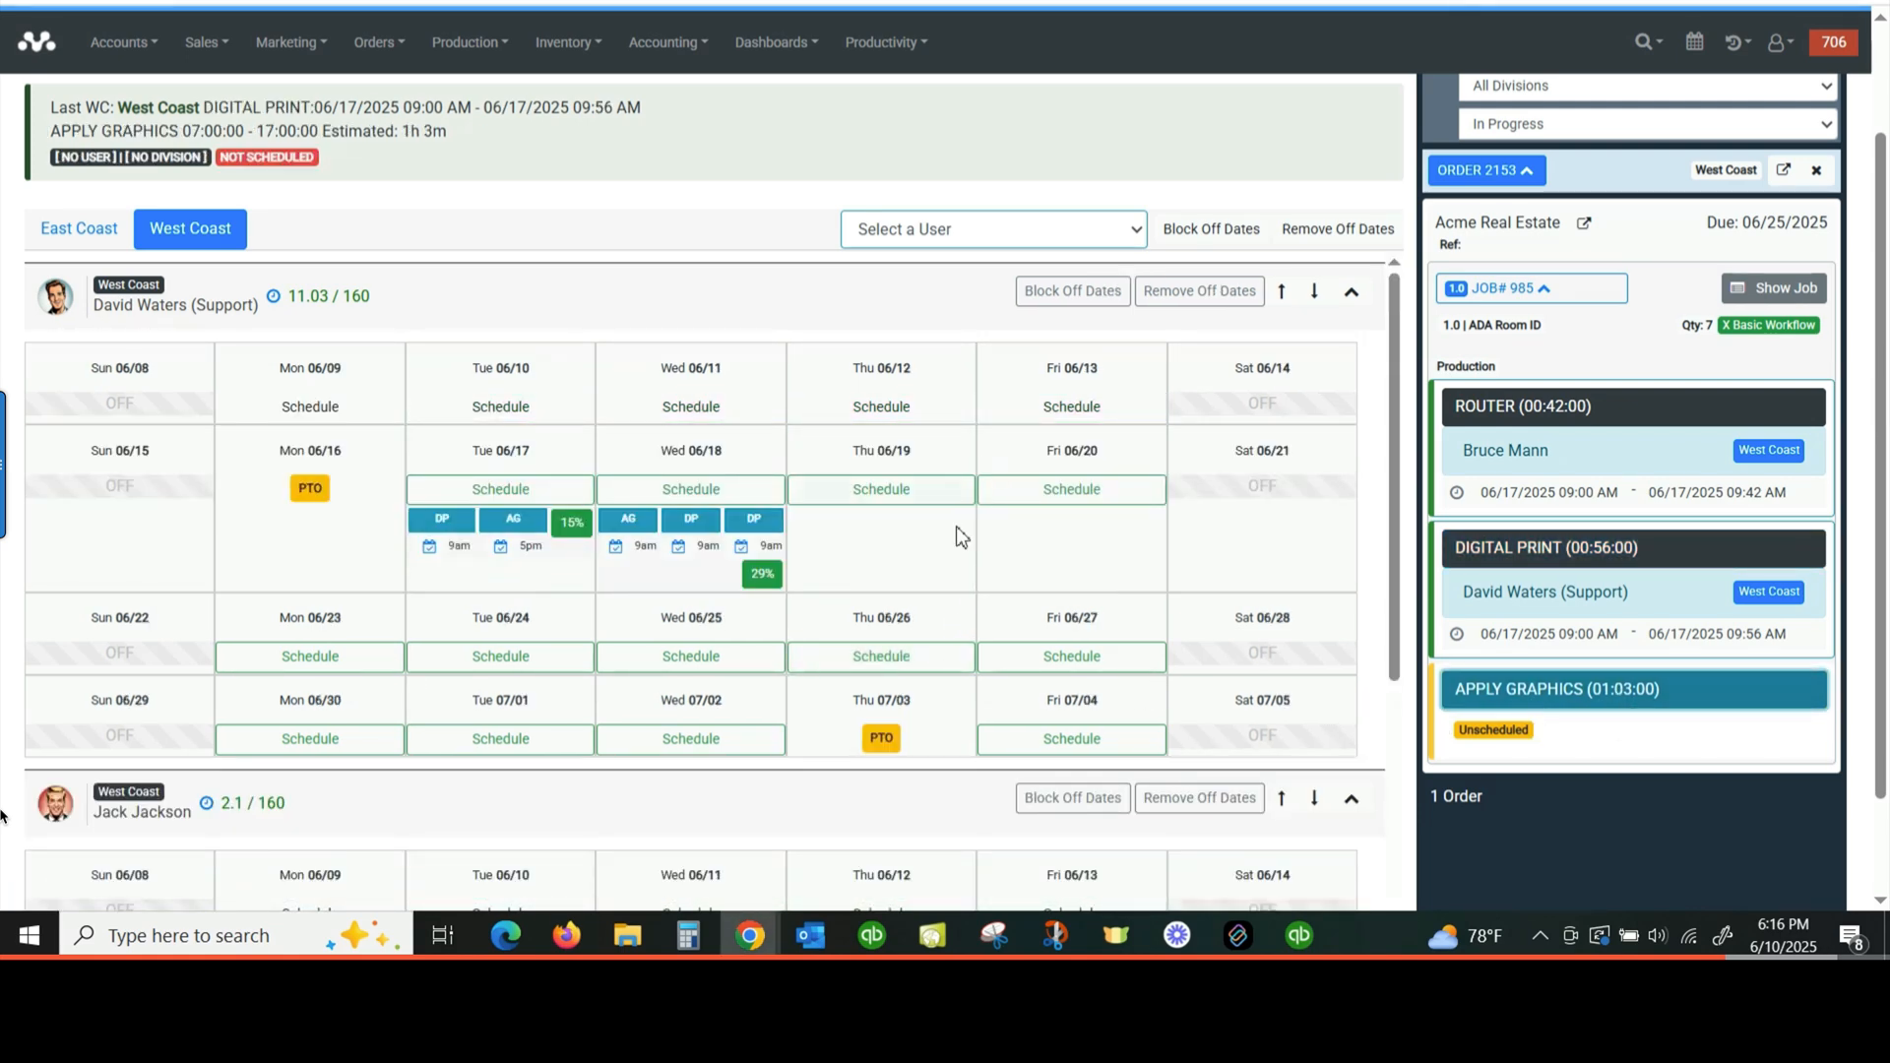
scroll(960, 527, "down", 2)
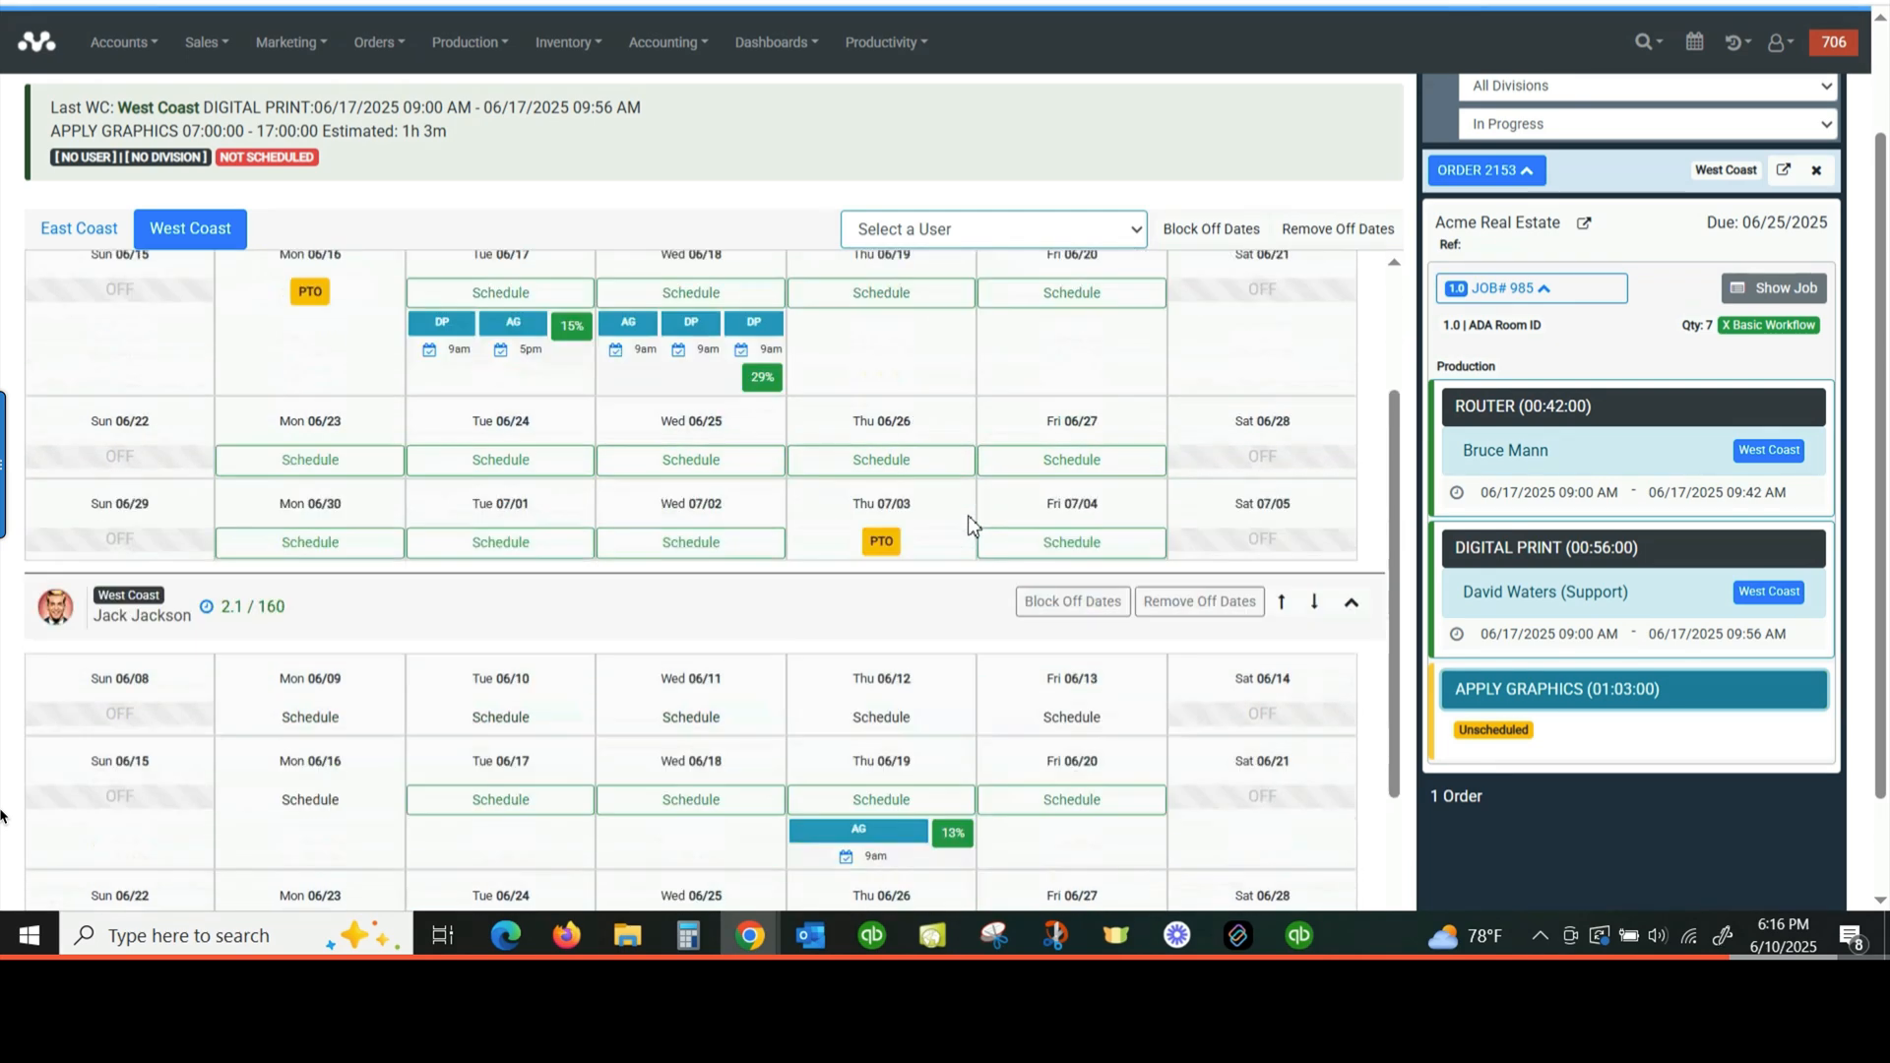
scroll(967, 516, "down", 2)
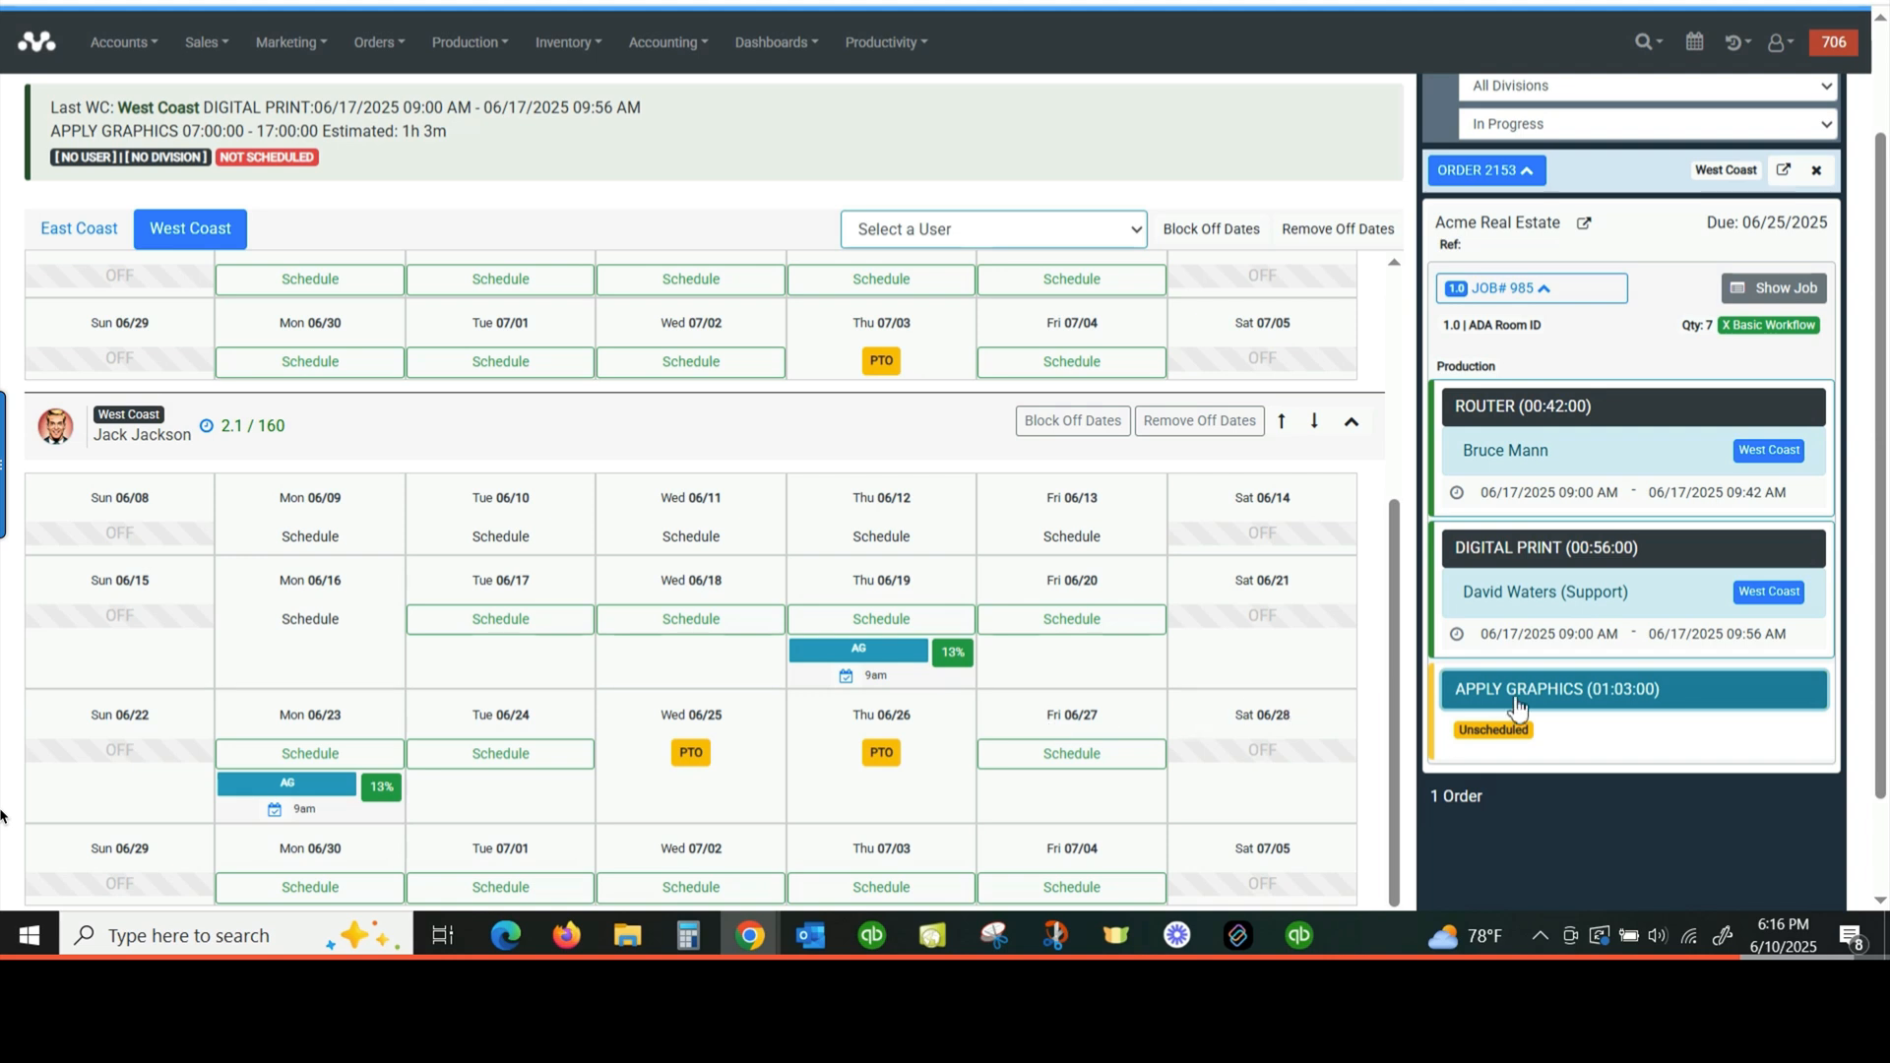
left_click(707, 628)
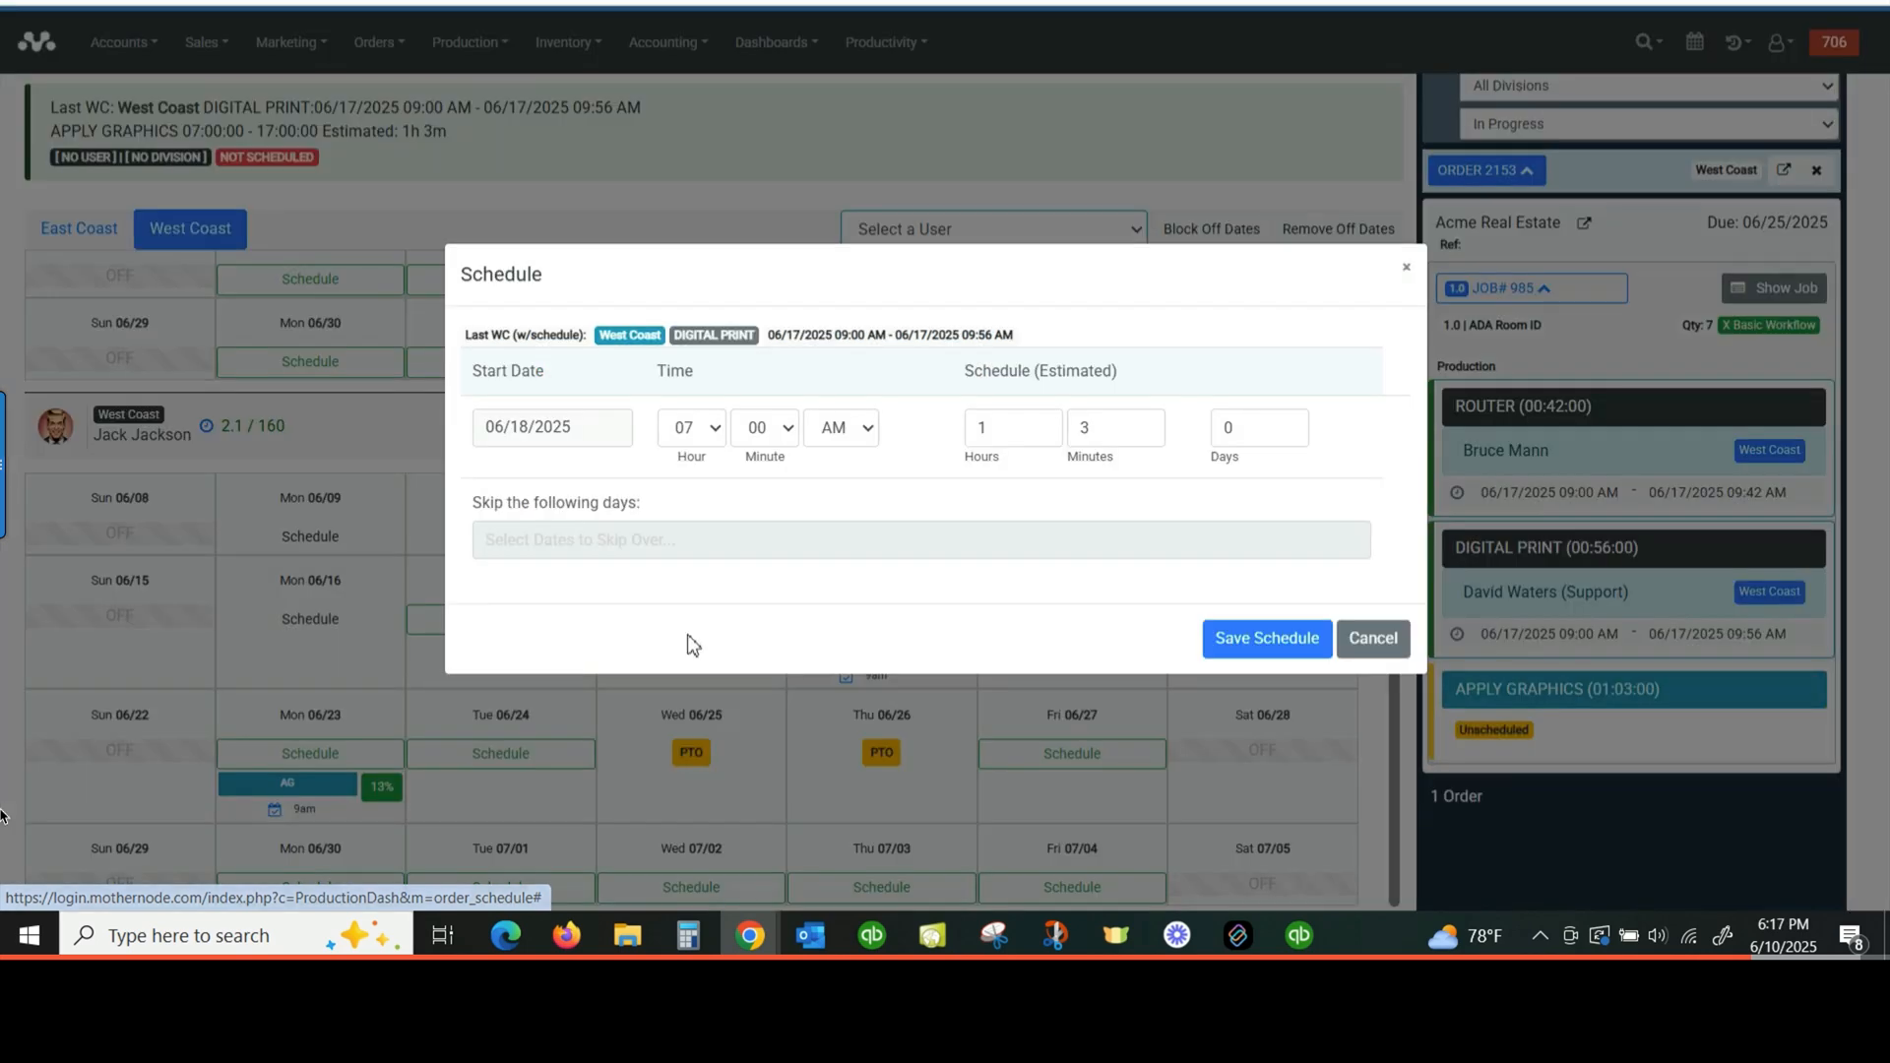
left_click(1283, 647)
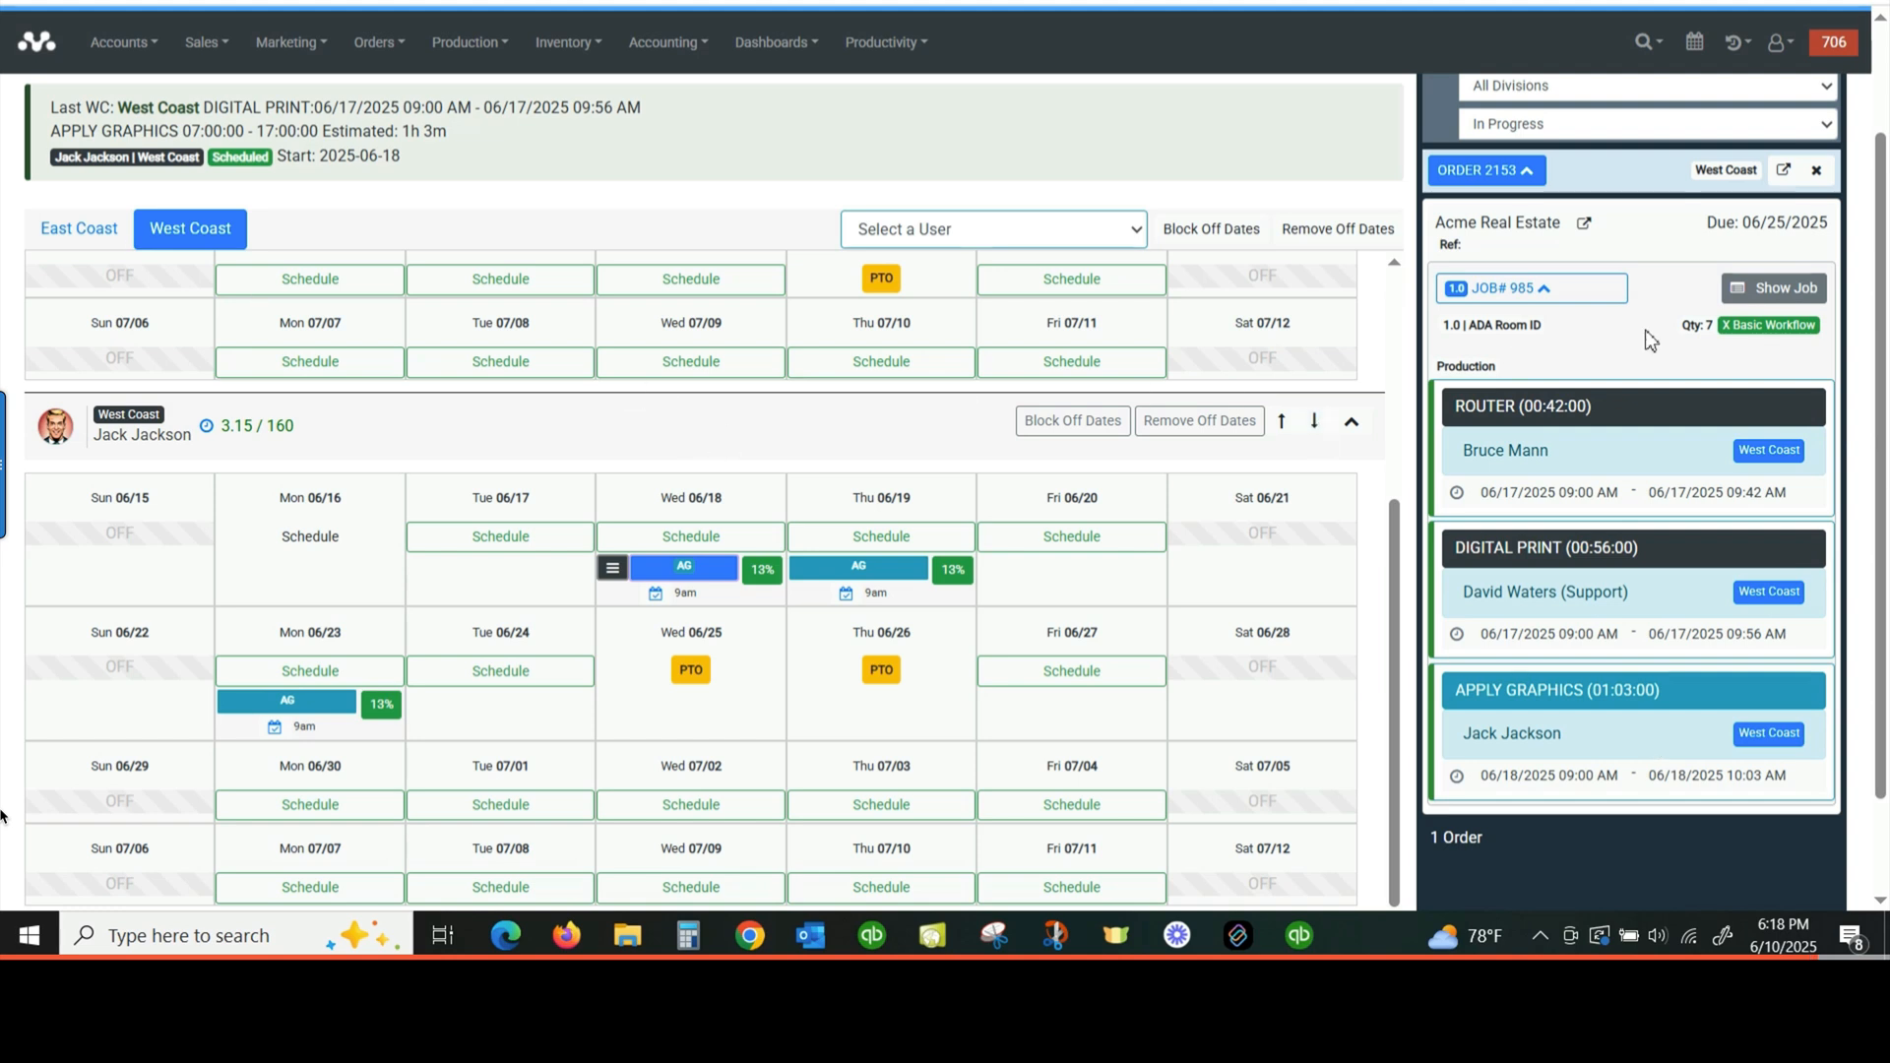
Step: Collapse the job and its order, and look through the user schedules of all divisions up to the first user
left_click(1554, 302)
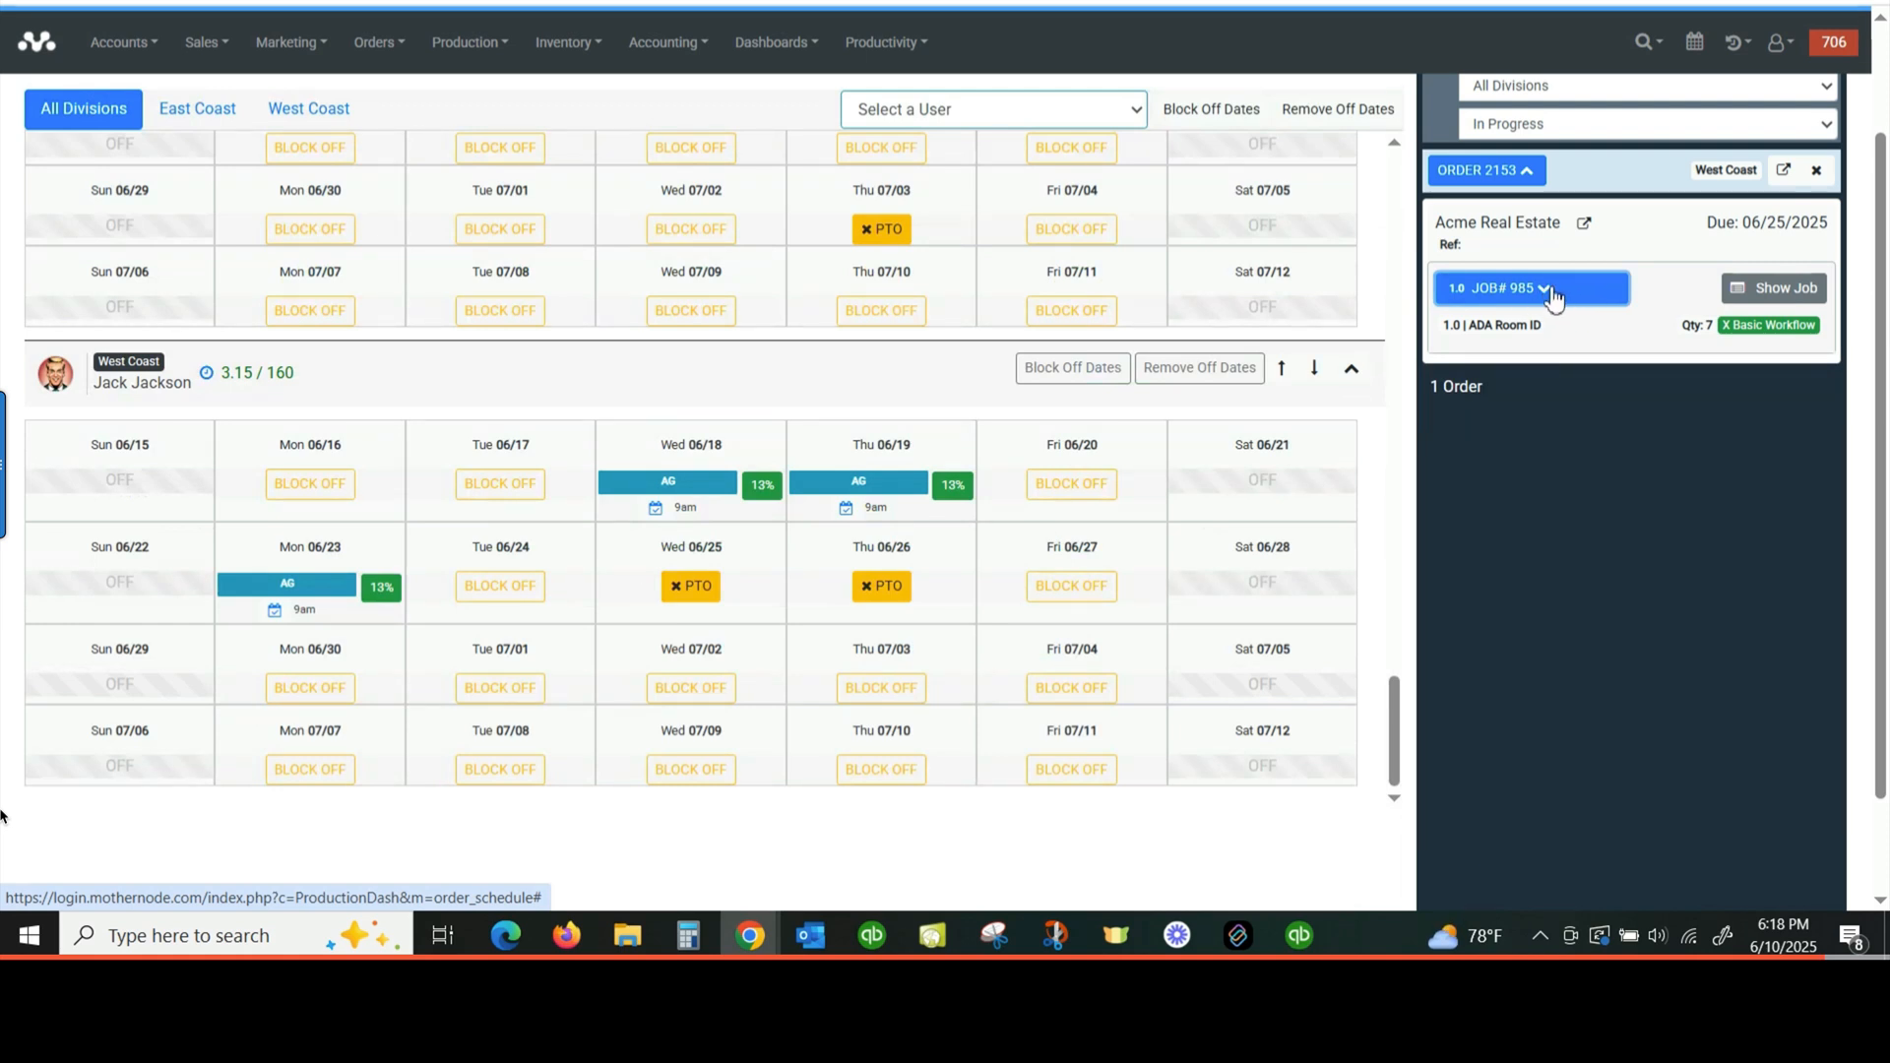
left_click(1529, 178)
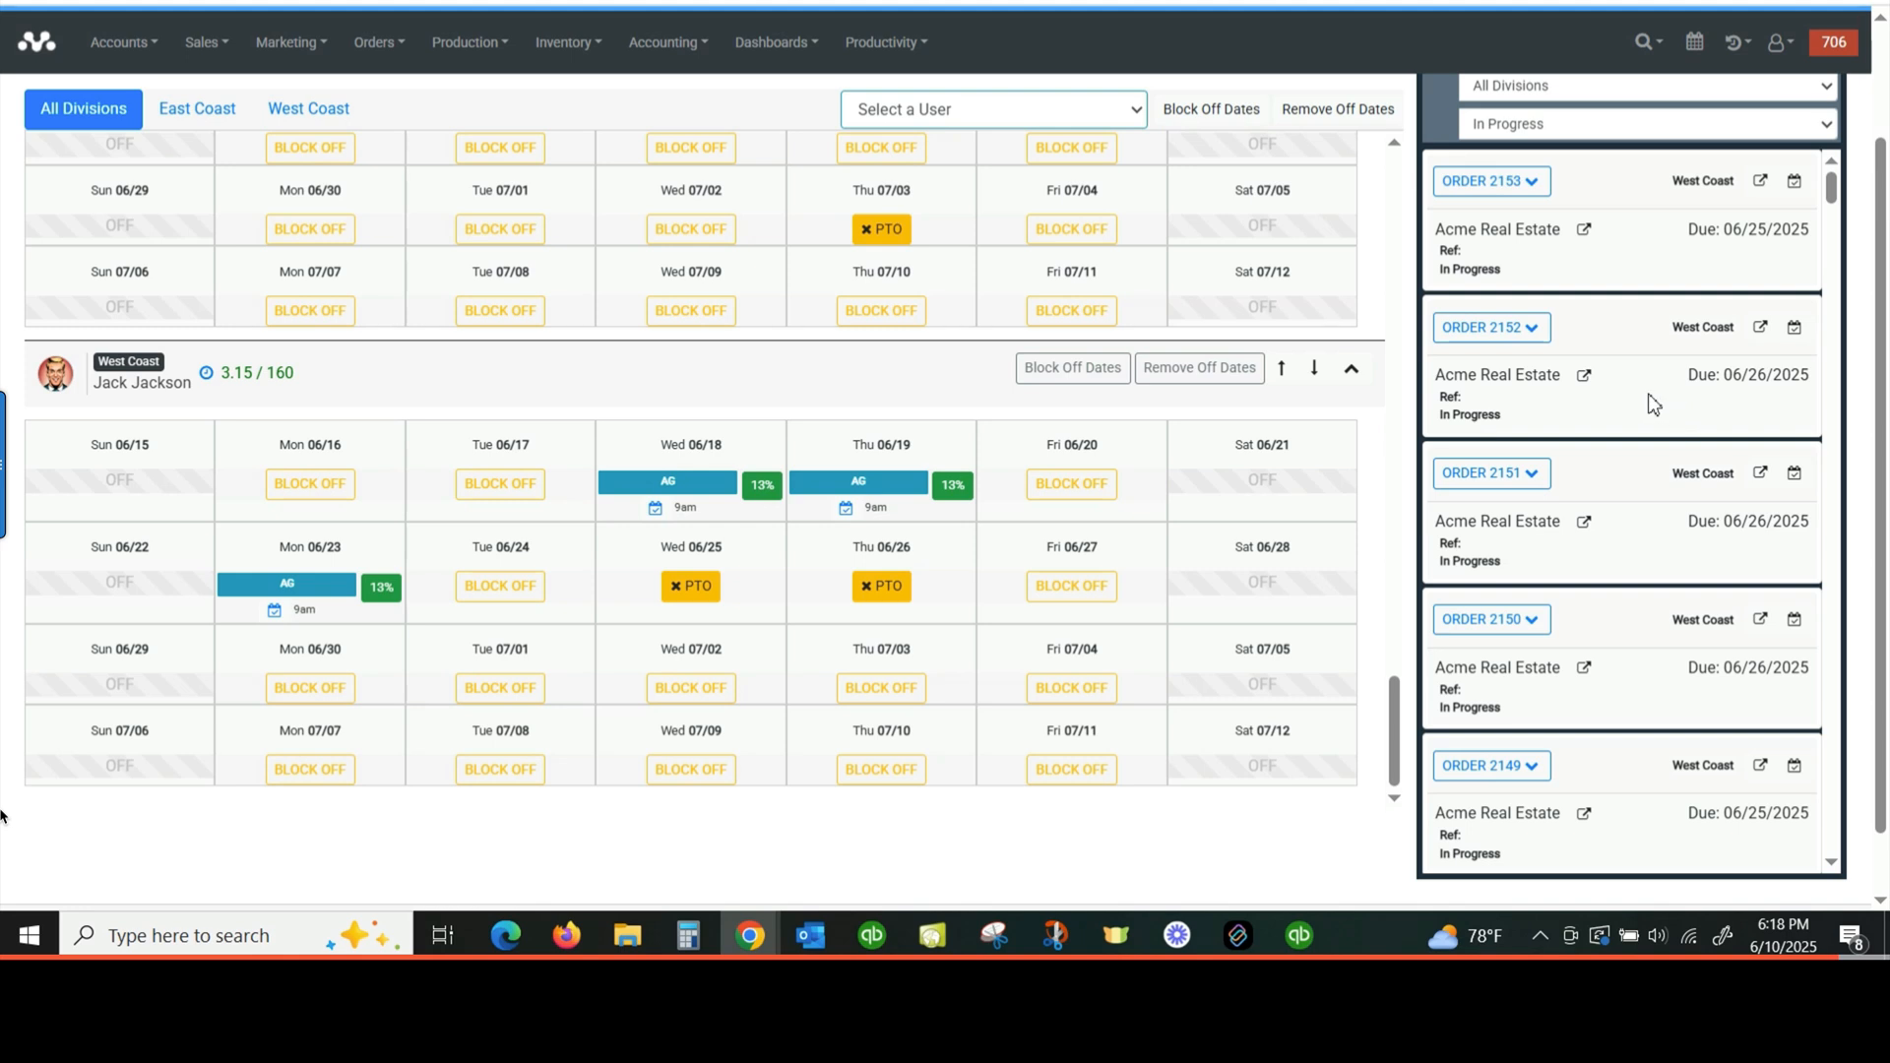
scroll(1883, 349, "up", 2)
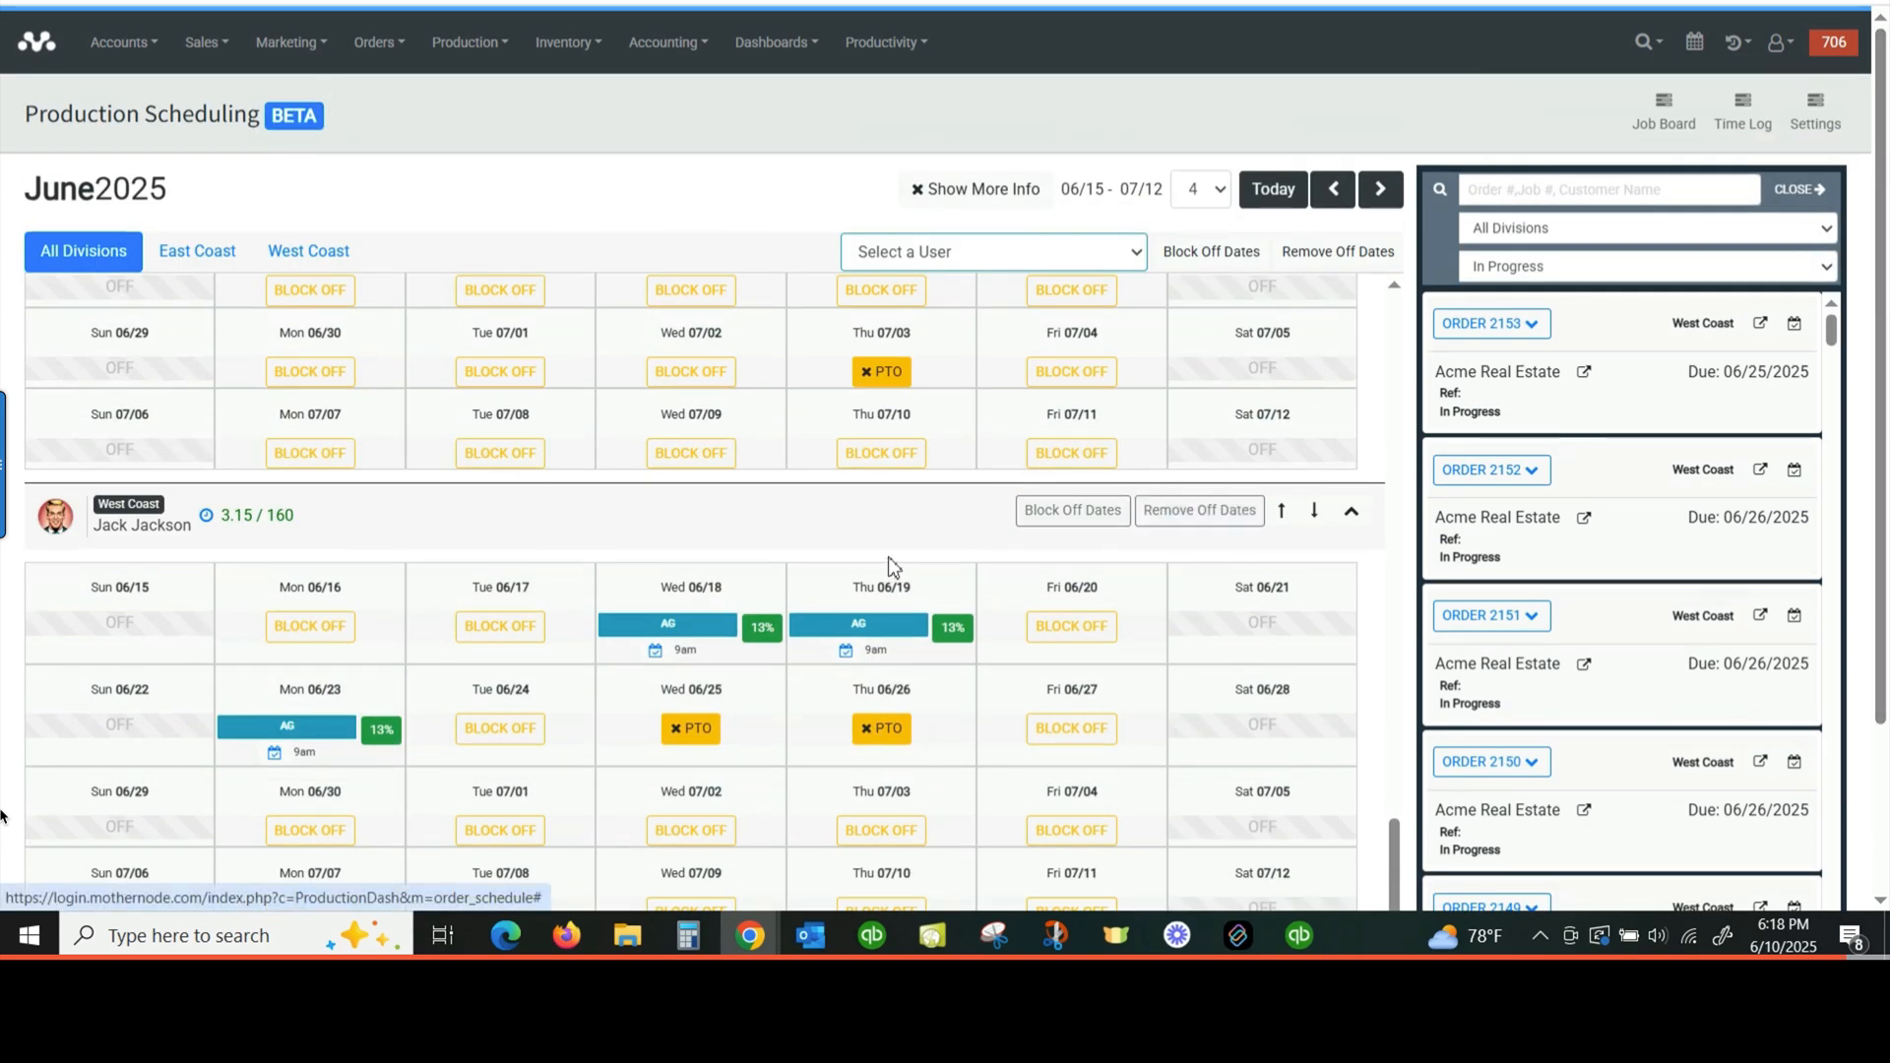
scroll(889, 557, "up", 10)
scroll(886, 564, "up", 2)
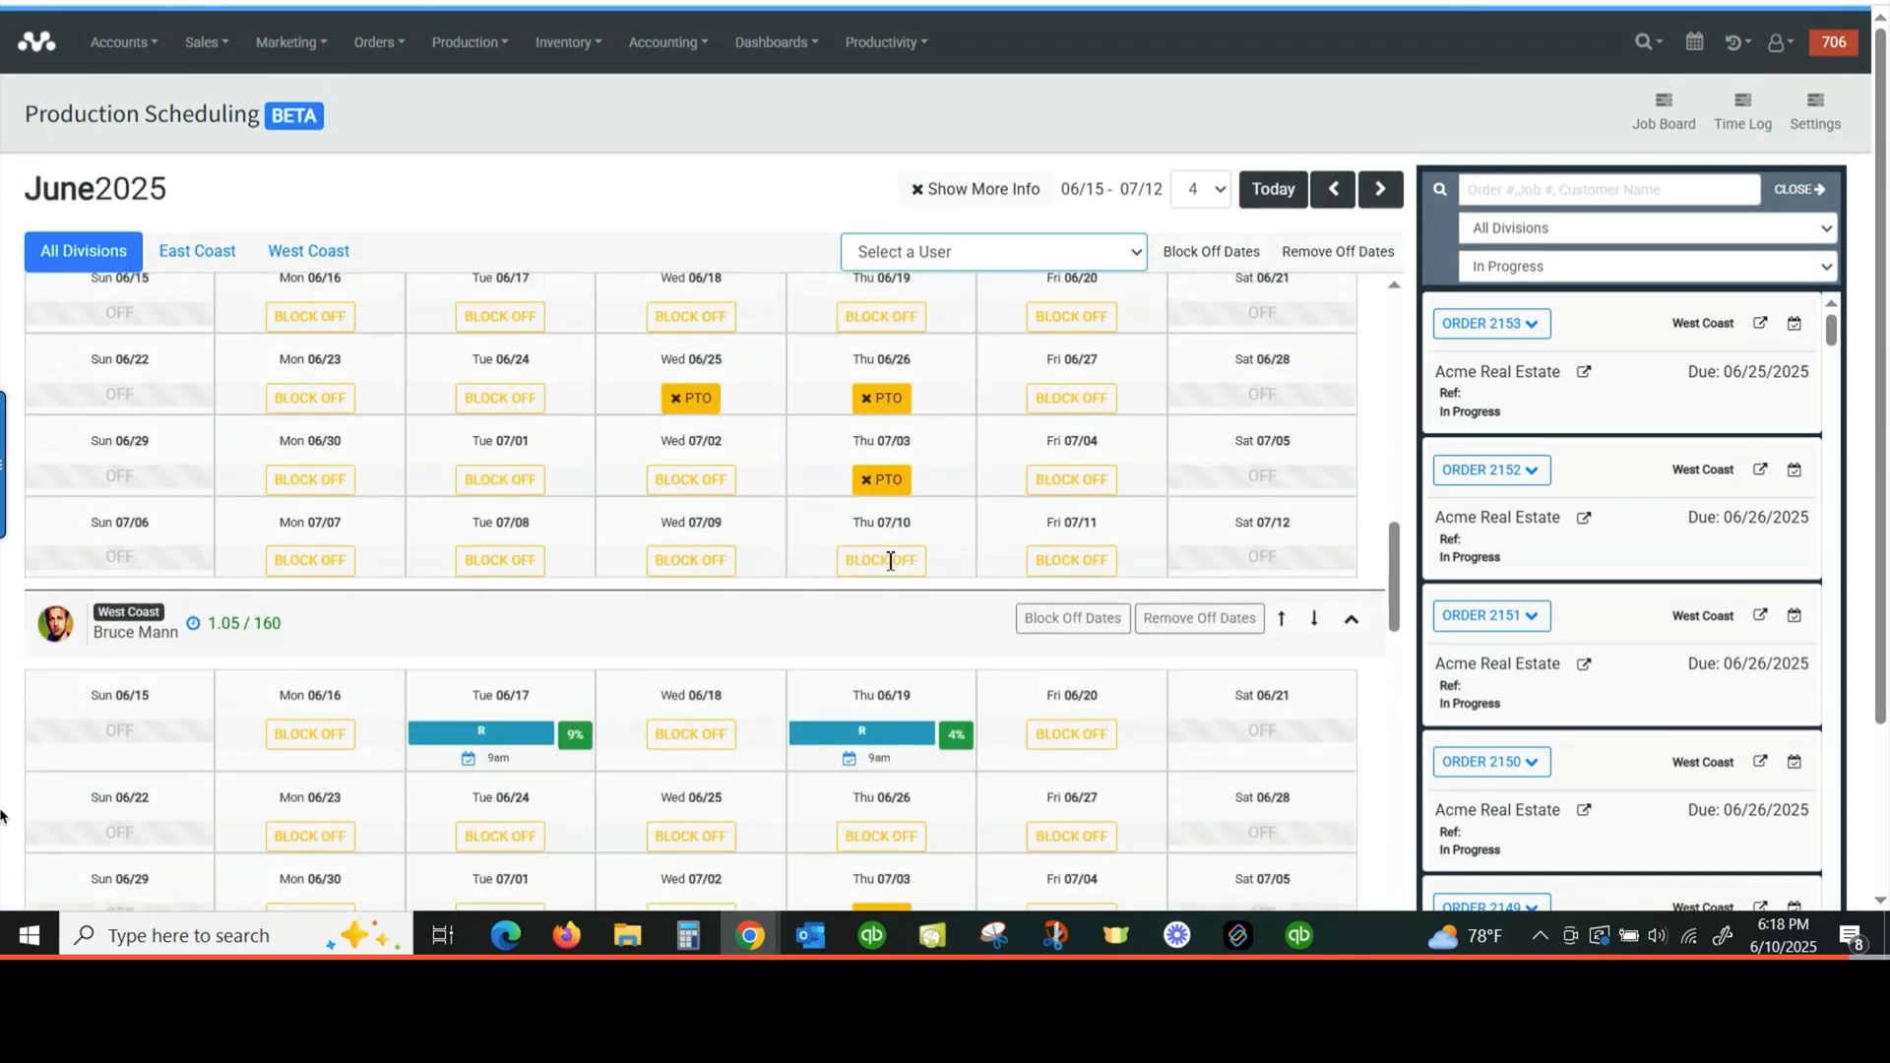
left_click_drag(1402, 566, 1396, 335)
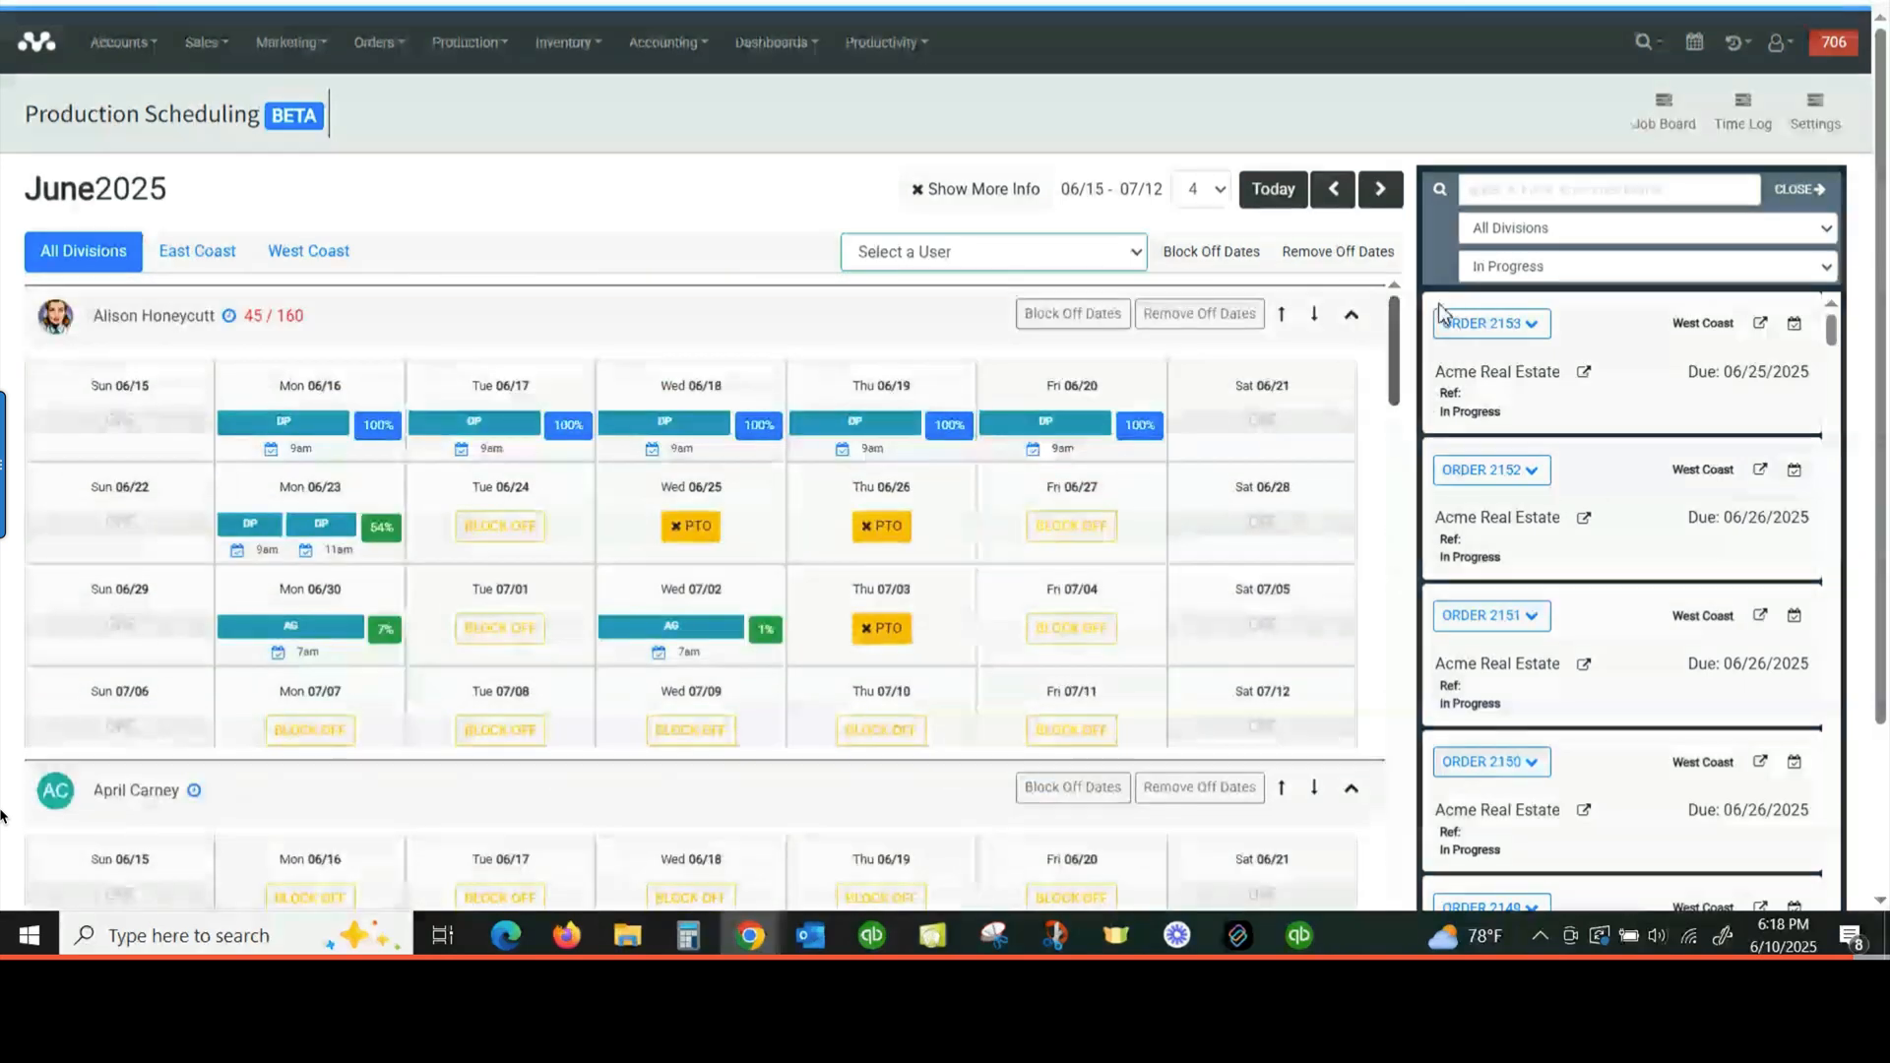